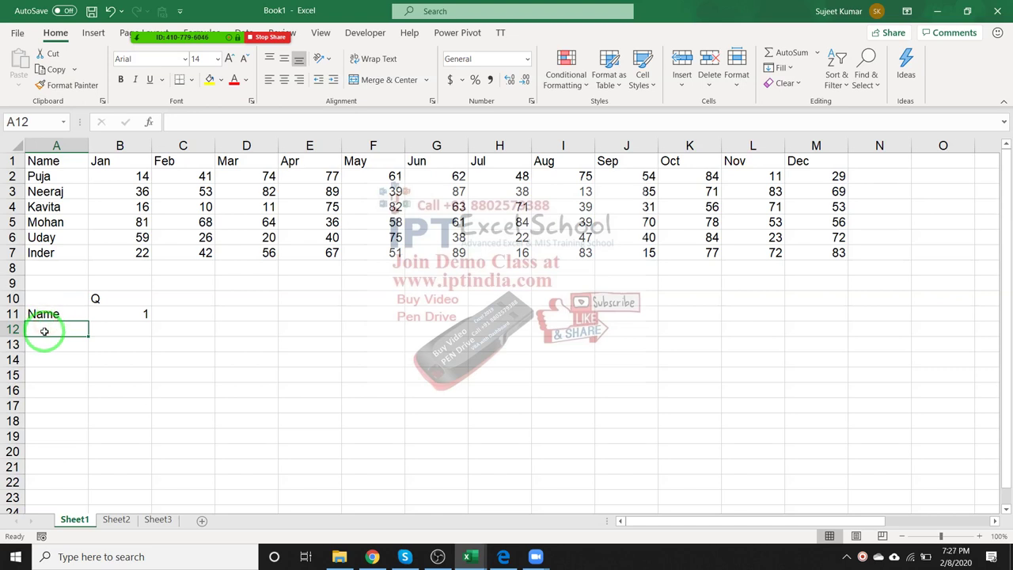
- Enter the first listed person's name in A12
text(Puja)
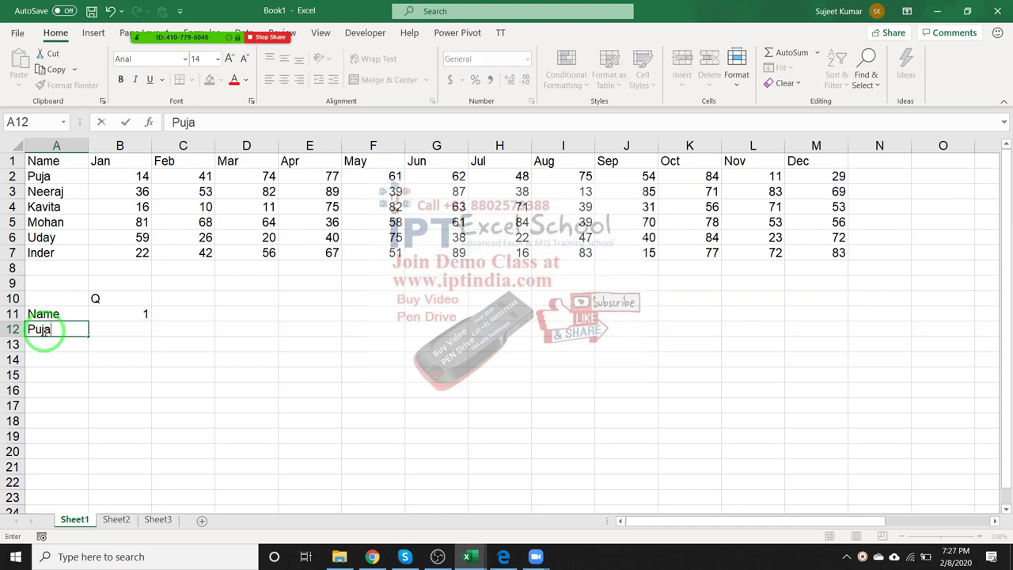
key(Tab)
key(Up)
key(Down)
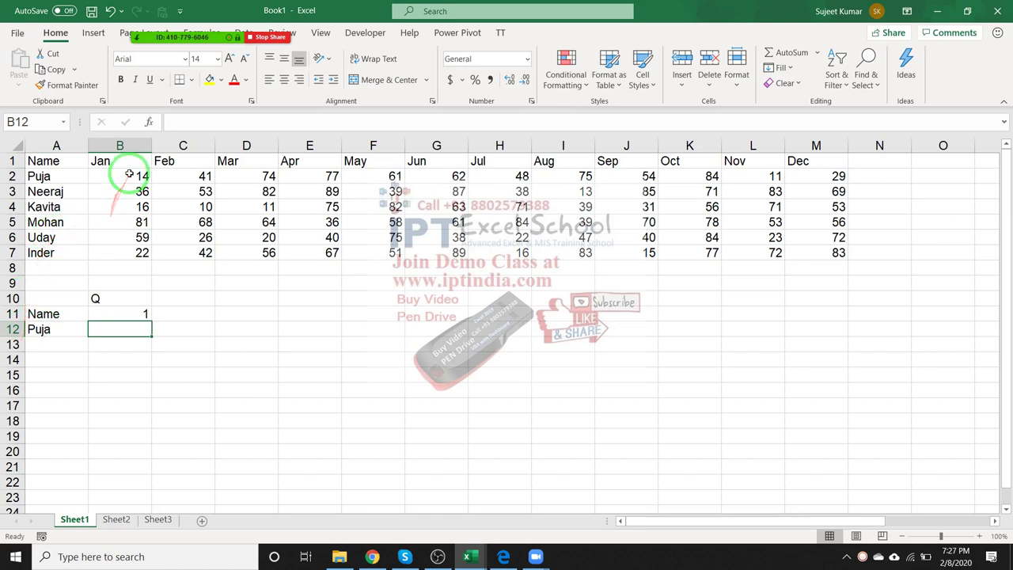
- Enter 129, the first person's Jan–Mar total from B2:D2, in B12
drag(128, 174, 238, 171)
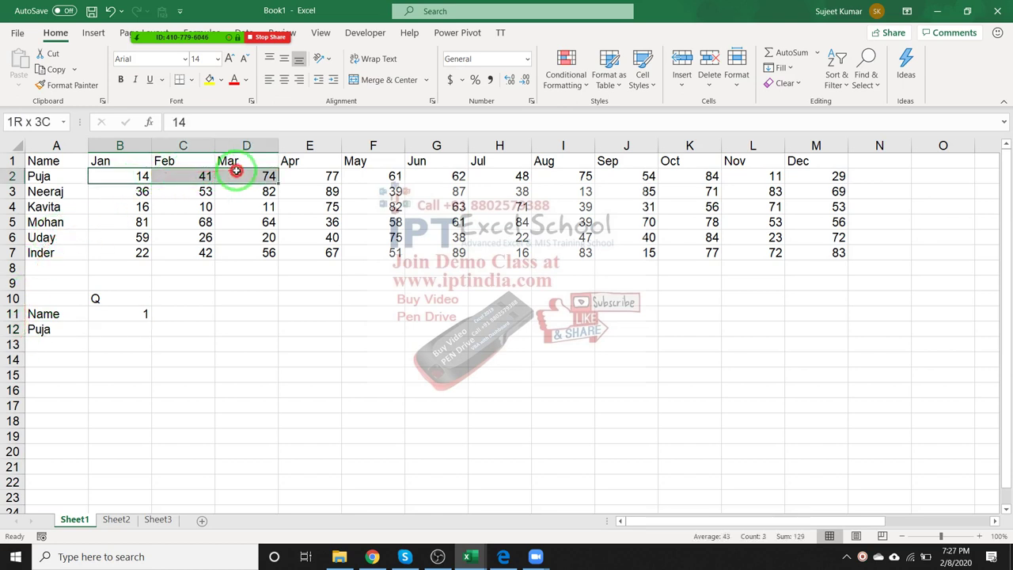
click(138, 326)
text(123)
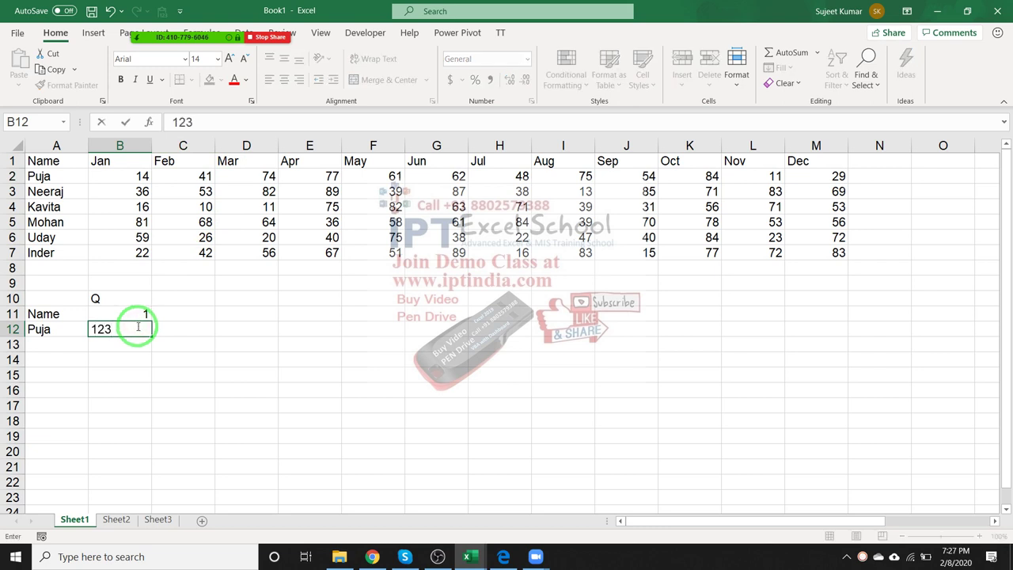
key(BackSpace)
text(9)
key(Return)
click(138, 328)
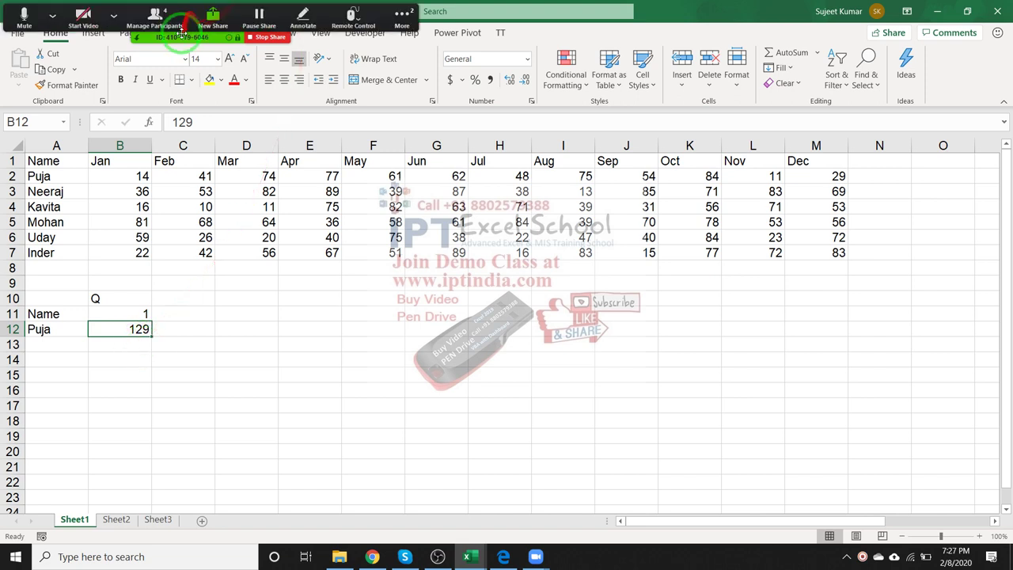
- Close the meeting's participant list and return to the spreadsheet
click(156, 18)
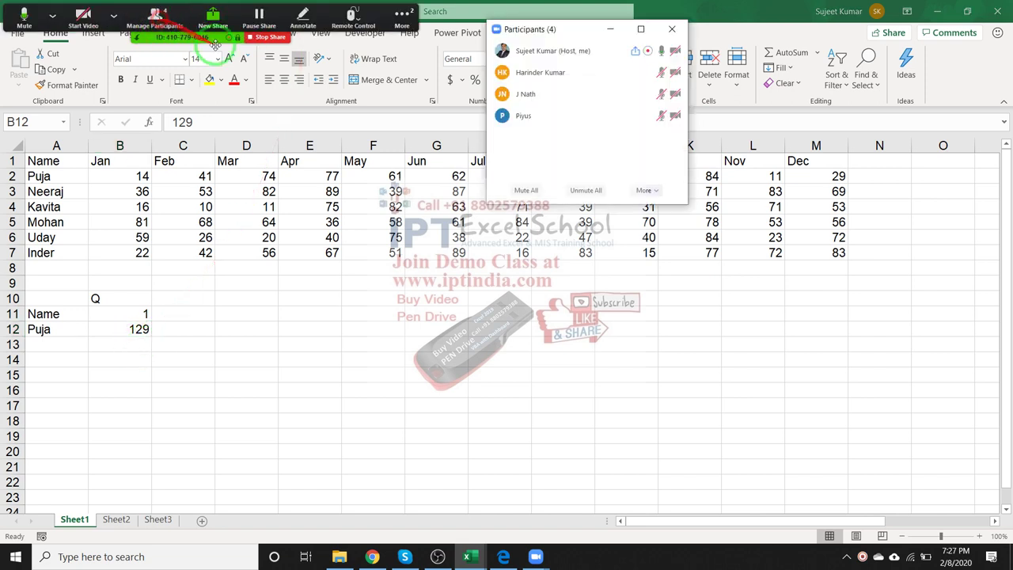
click(672, 28)
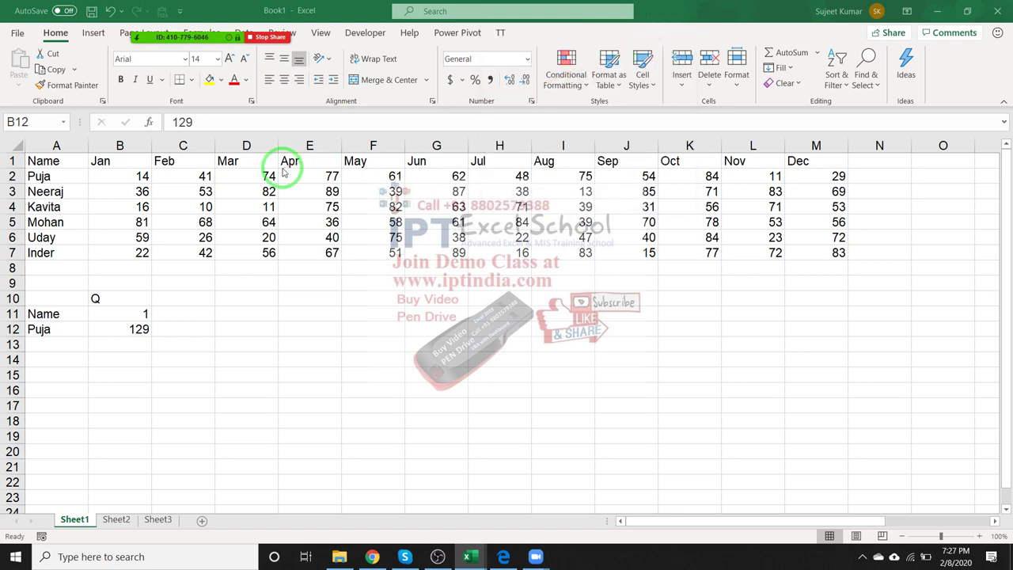
click(116, 313)
- Set the quarter in B11 to 2 and highlight the Apr–Jun headers
click(119, 313)
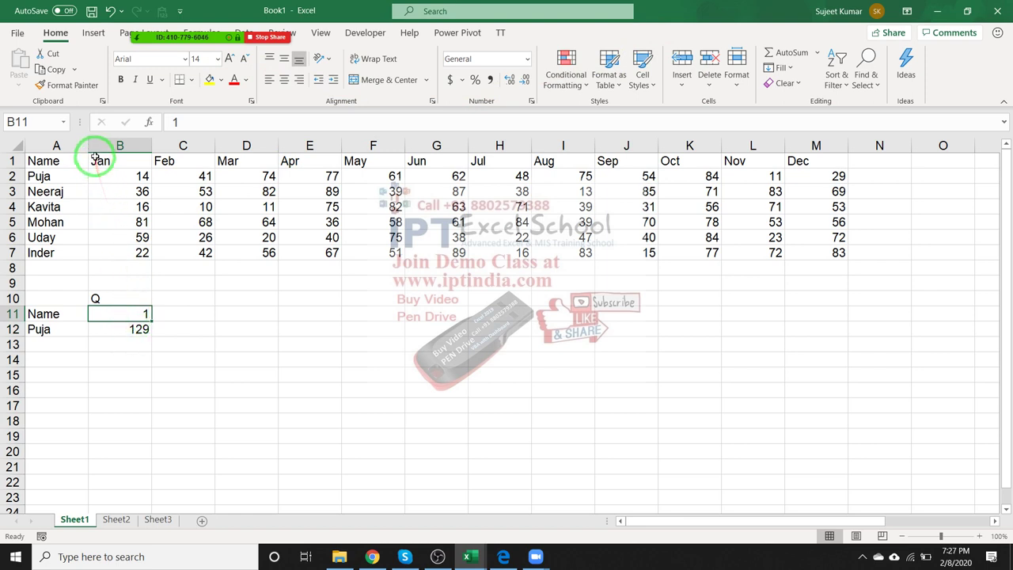
drag(94, 160, 184, 158)
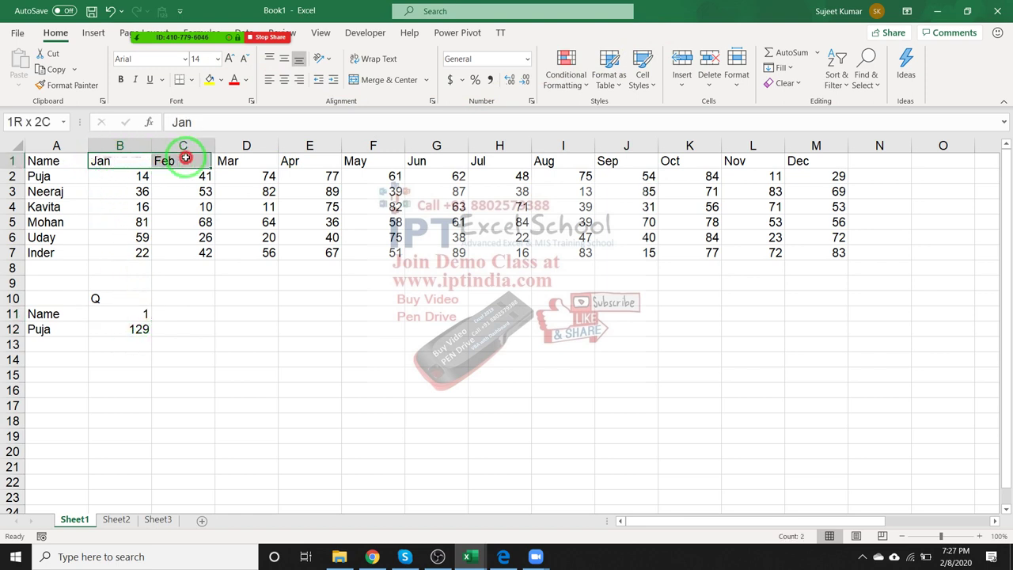
click(139, 326)
click(139, 315)
text(2)
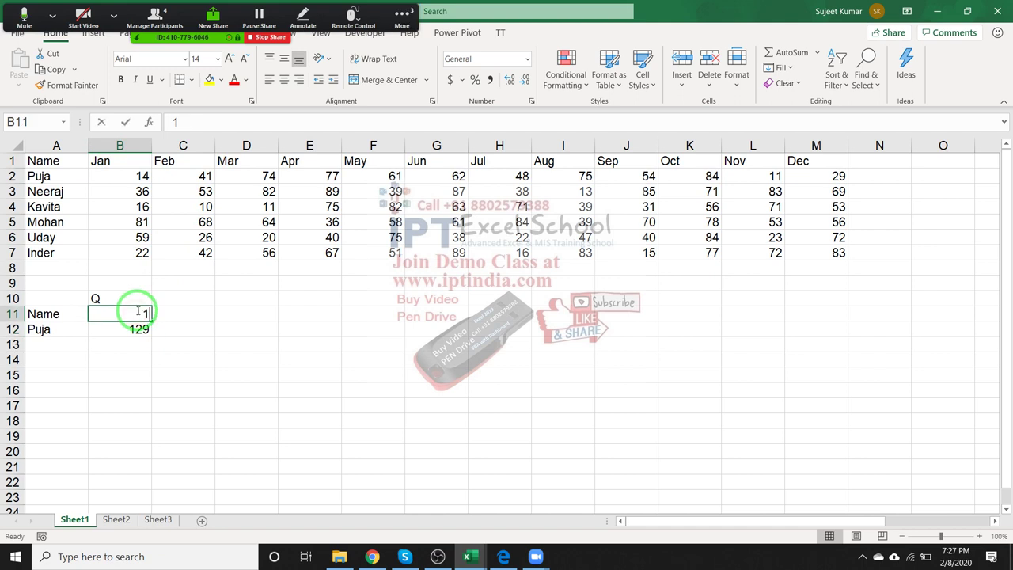
click(208, 297)
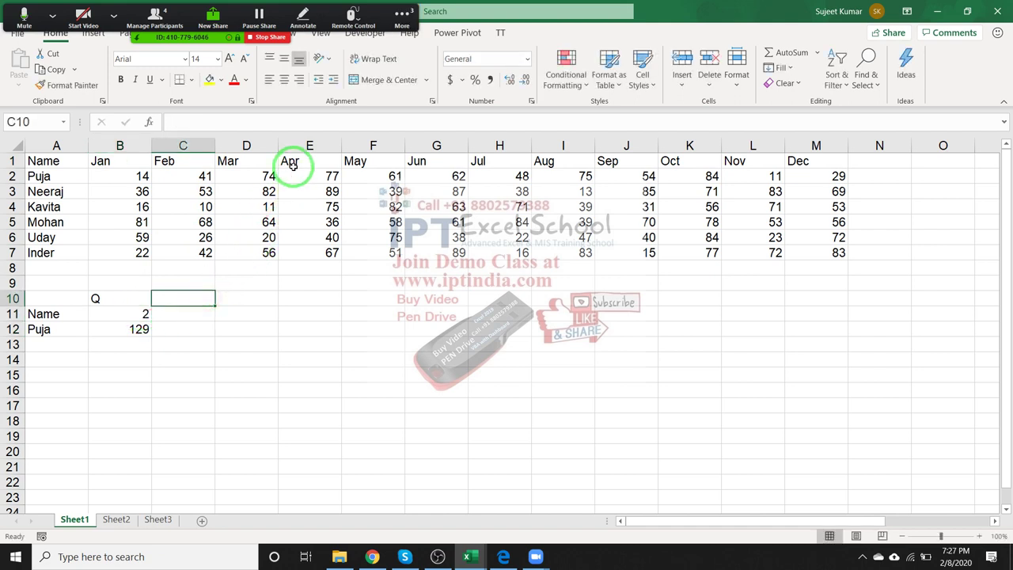
drag(291, 161, 418, 170)
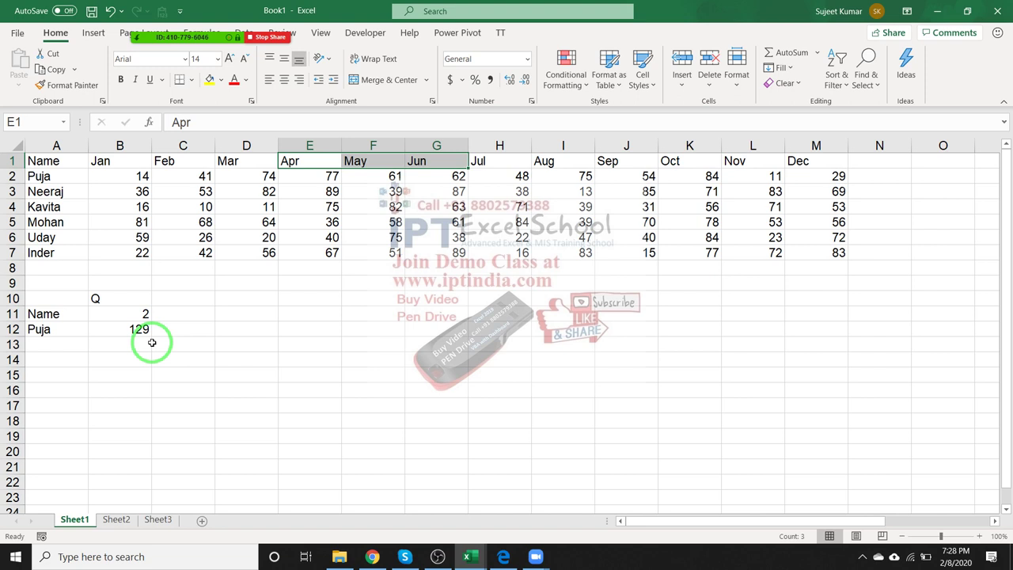
- Clear the 129 total from B12, reset B11 to 1, and begin a CHOOSE formula in C11
click(140, 331)
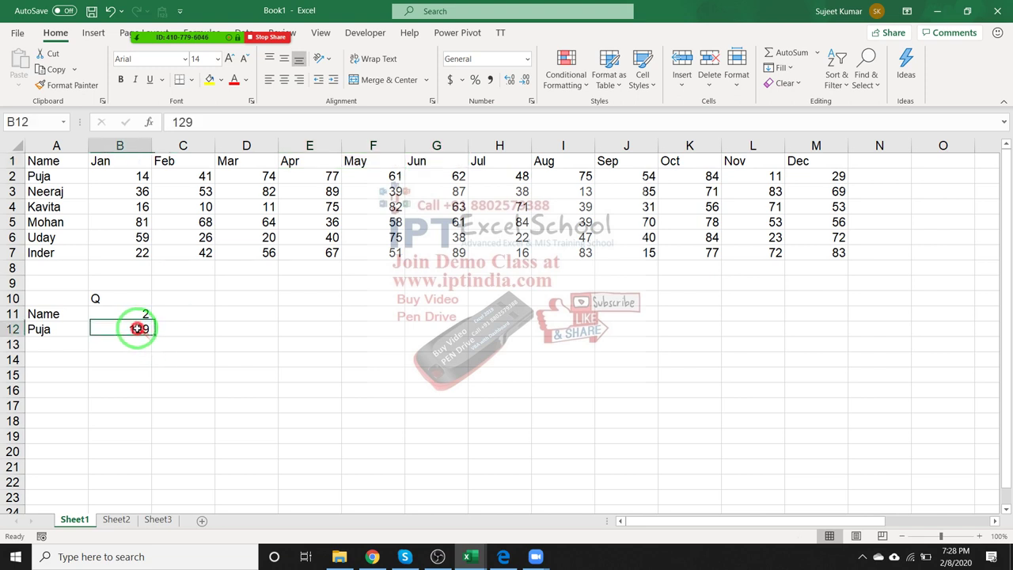
key(Delete)
key(Up)
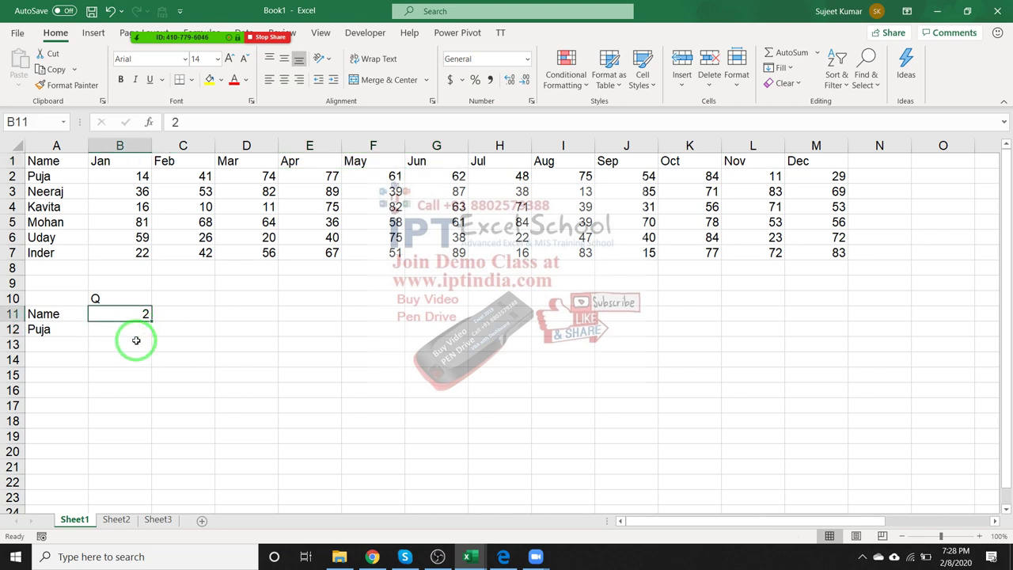
text(1)
key(Up)
key(Down)
key(Up)
key(Down)
key(Right)
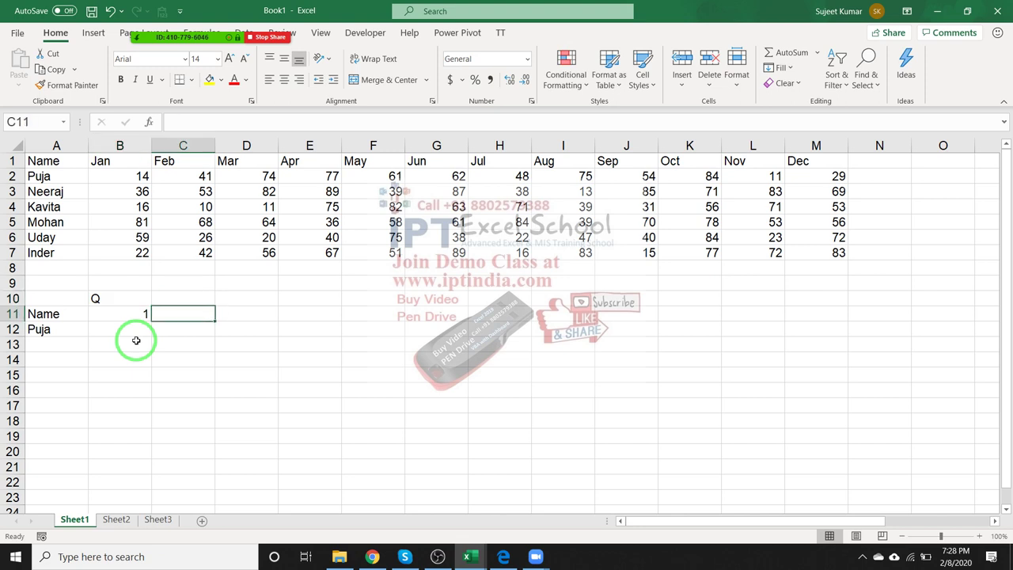
text(=ch)
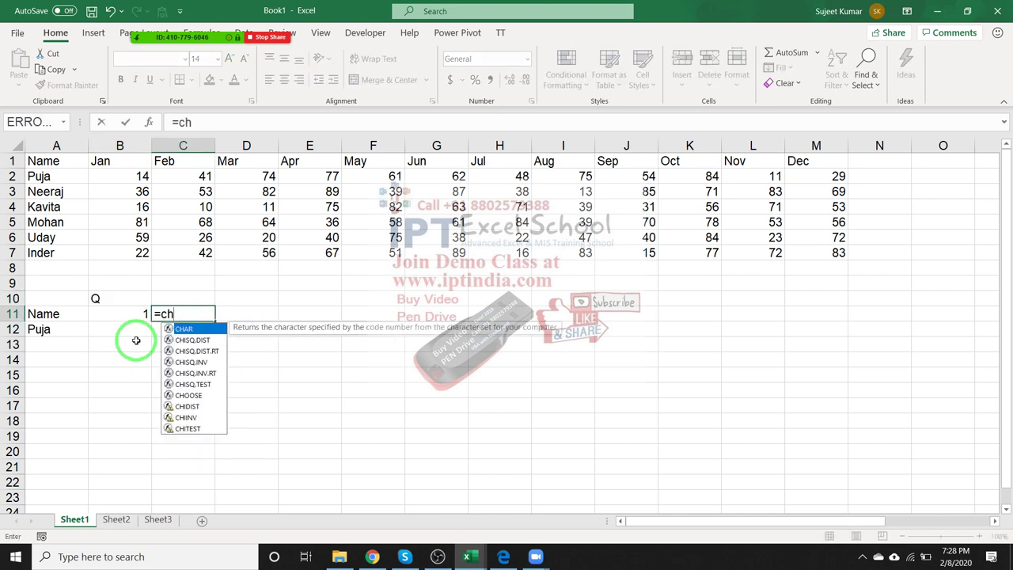
text(oo)
- Enter =CHOOSE(B11,"JAN","Apr","Jul","Oct") in C11
key(Tab)
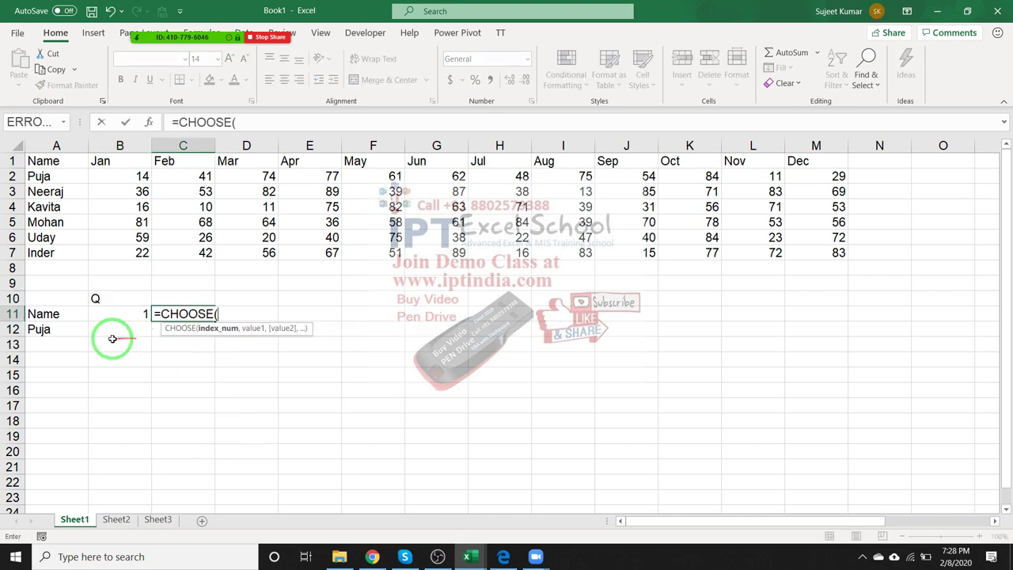
click(128, 314)
text(,)
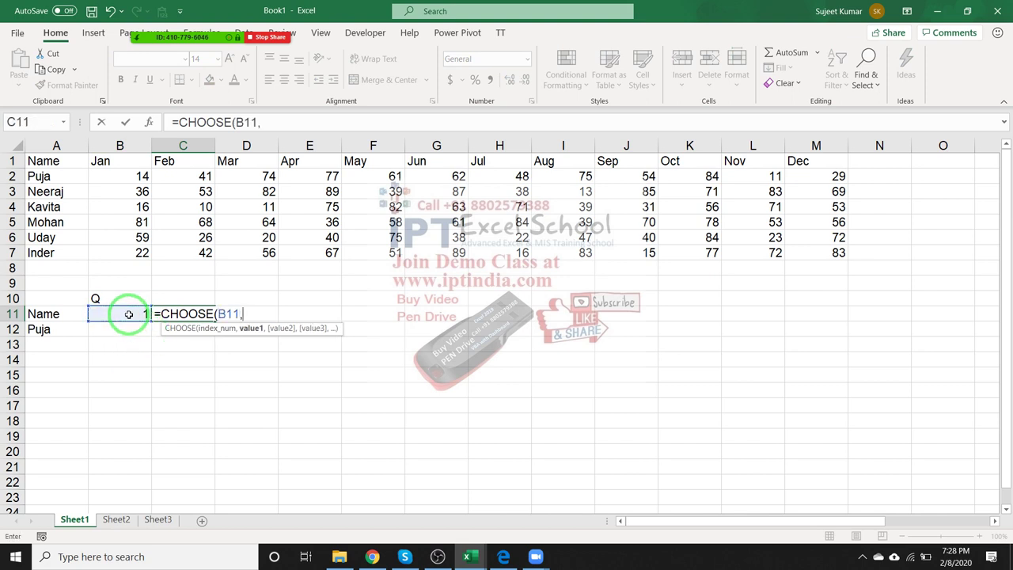
text(")
text(AJN)
key(BackSpace)
key(BackSpace)
key(BackSpace)
text(JAN")
text(,)
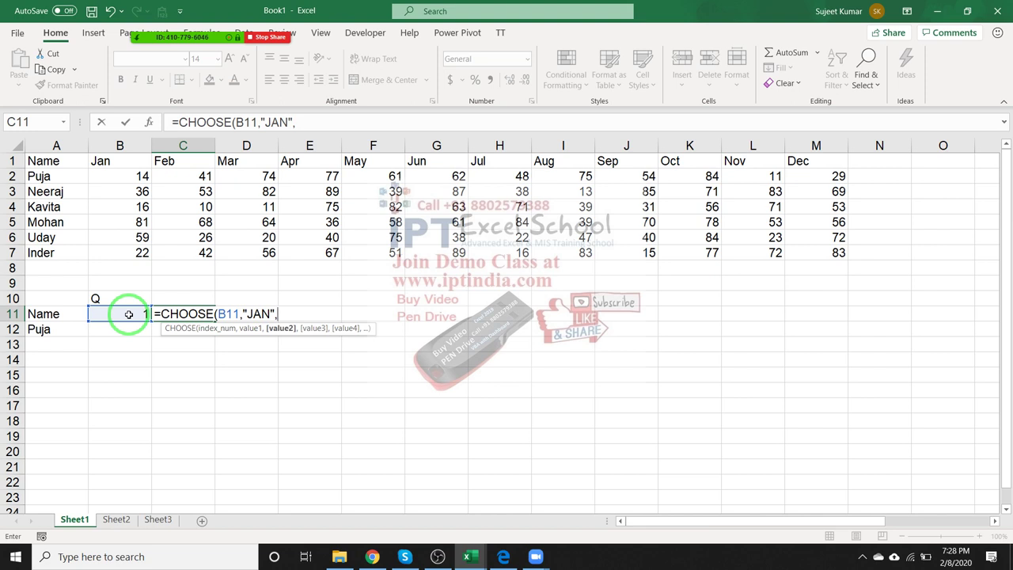
text(")
text(Apr")
text(,)
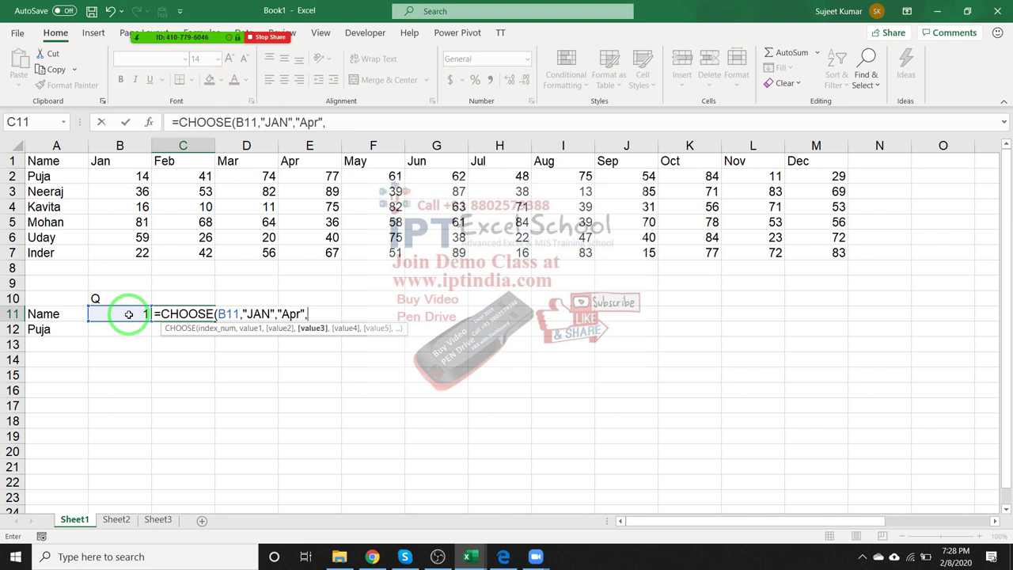
text("J)
text(ul")
text(,)
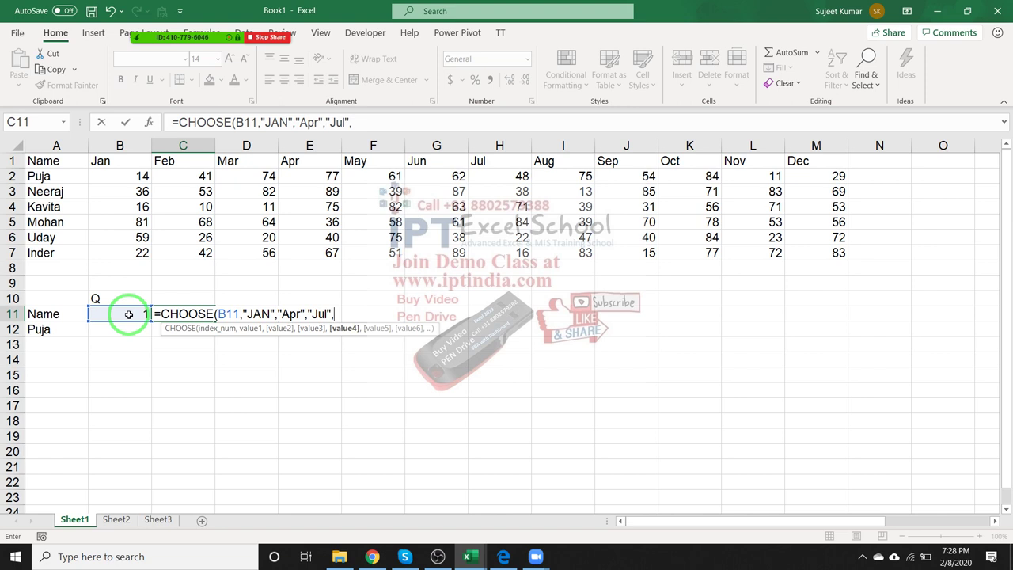
text("Oc)
text(t")
text())
key(ctrl+Return)
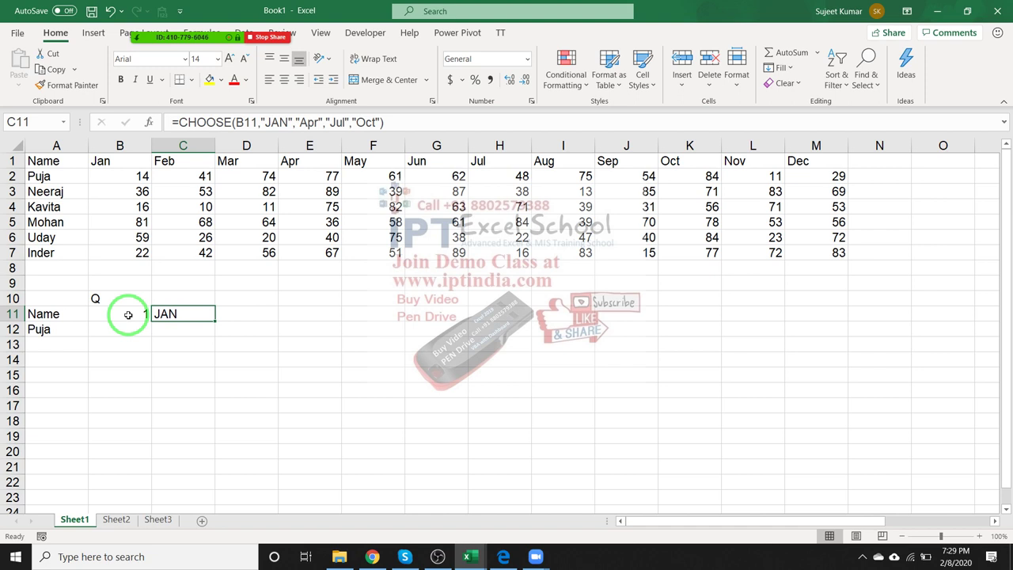
- Review the C11 formula's B11 index and month arguments without changing it
key(F2)
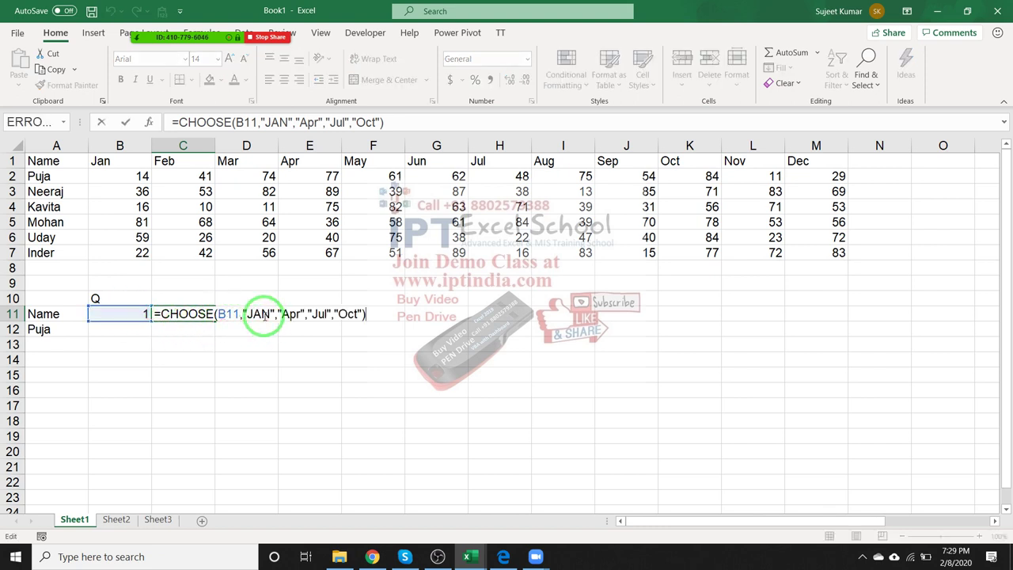
drag(141, 307, 299, 322)
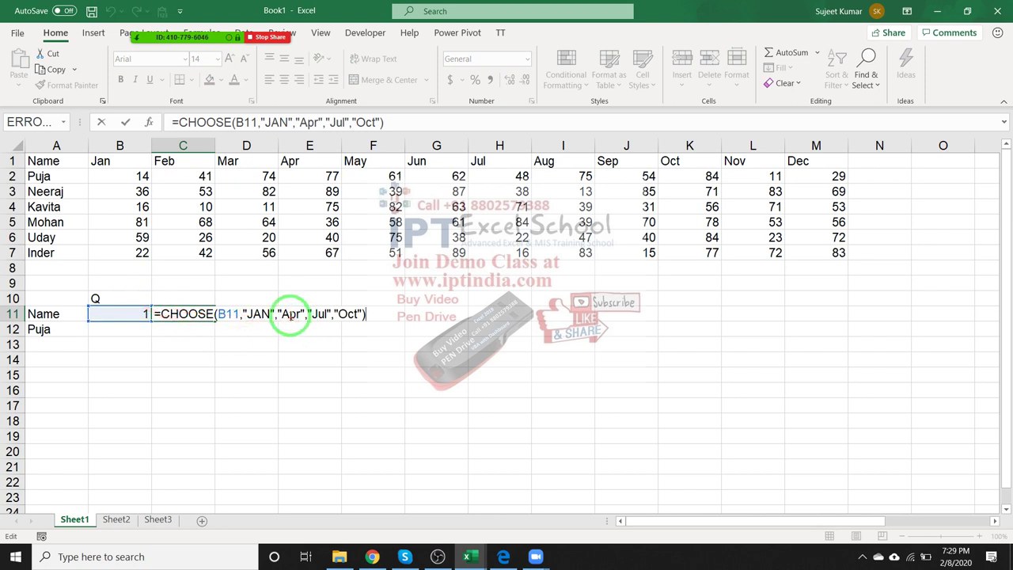
drag(158, 314, 289, 317)
click(287, 315)
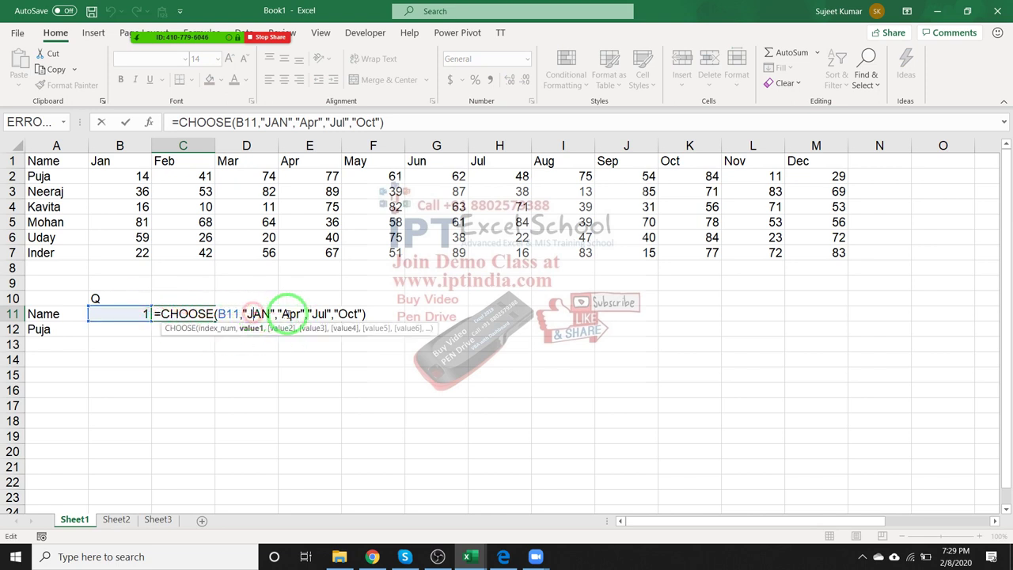
click(323, 314)
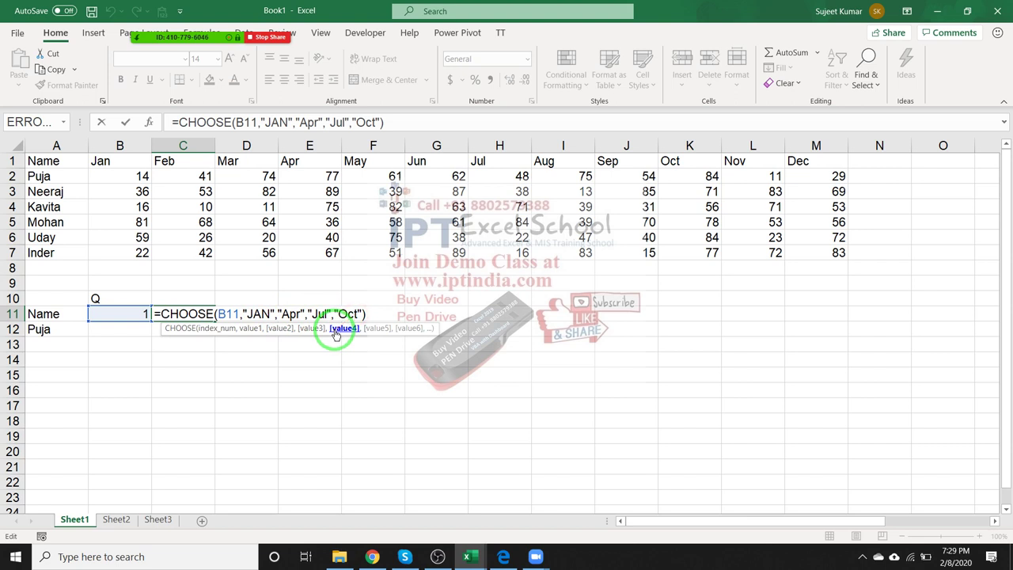
key(Return)
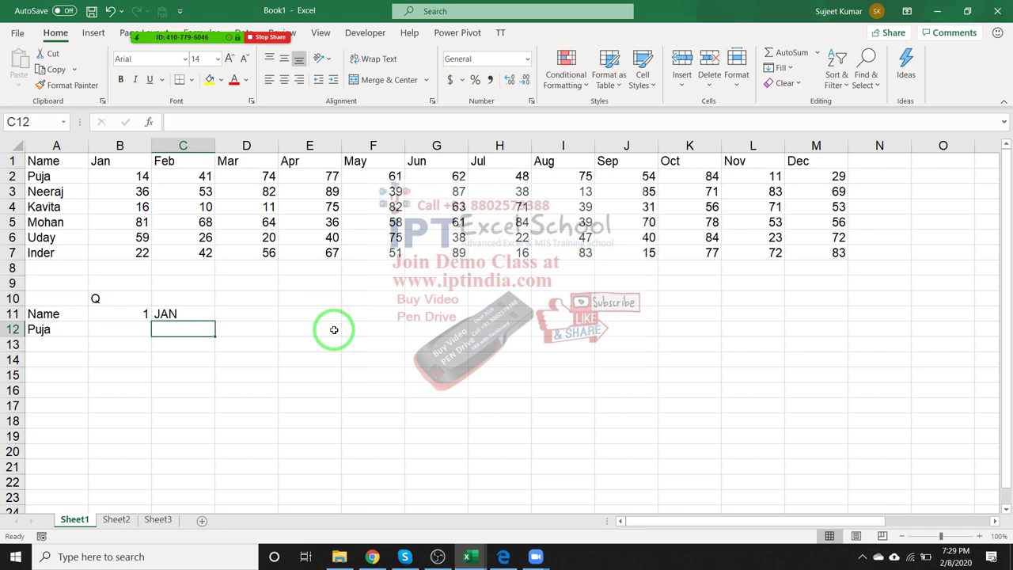
- Confirm B11 holds quarter 1 with JAN in C11, then select D11
click(155, 16)
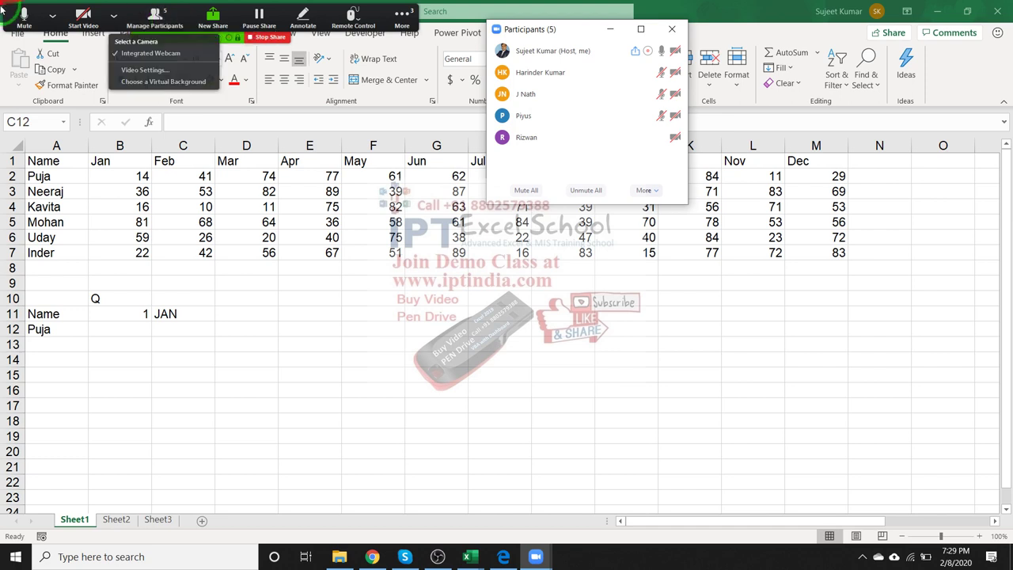
click(170, 326)
click(175, 314)
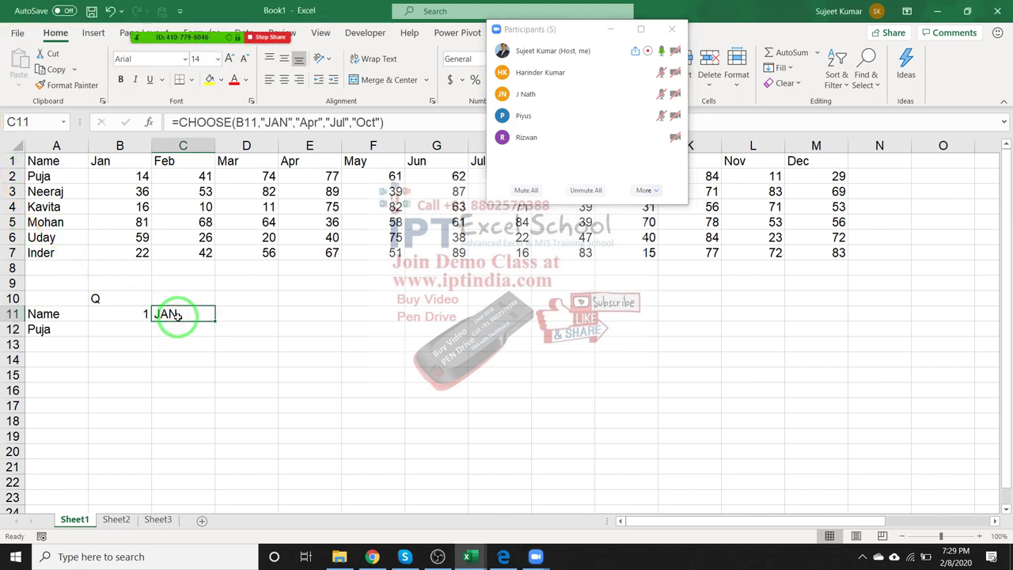
drag(140, 318, 244, 317)
click(243, 316)
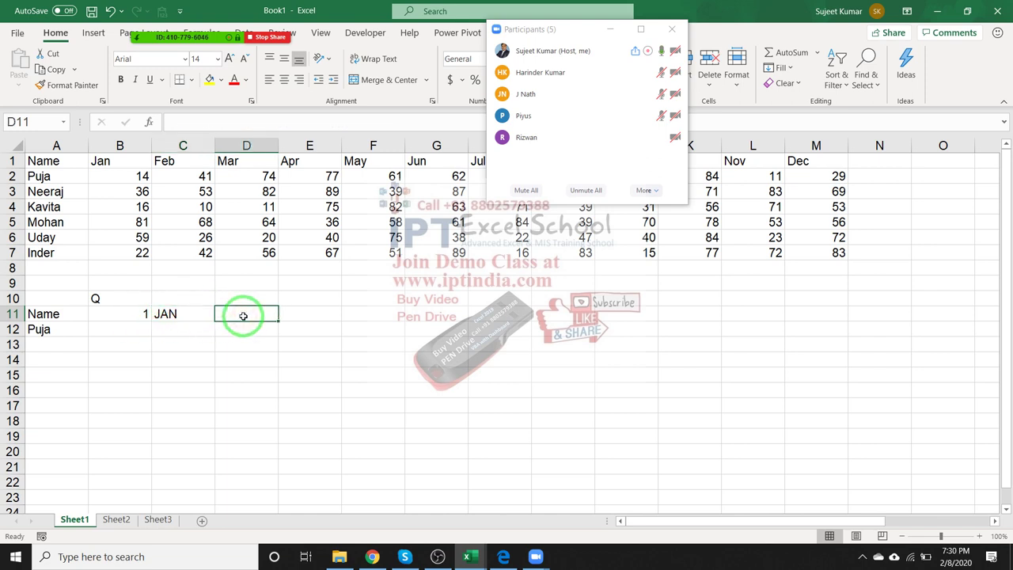
- Enter =MATCH(C11,1:1,0) in D11, returning 2, and point out the Jan–Mar headers
text(=)
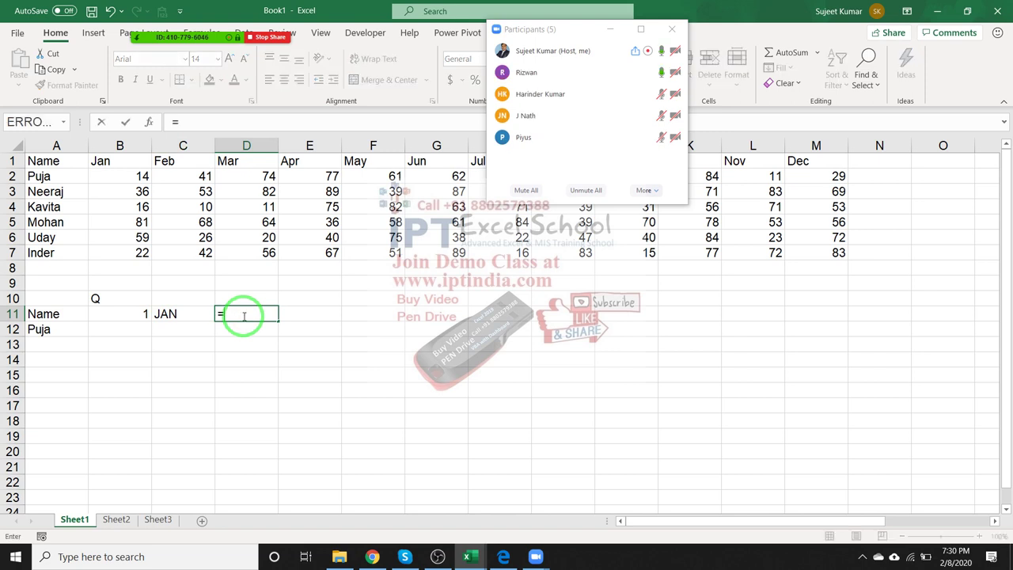
text(ma)
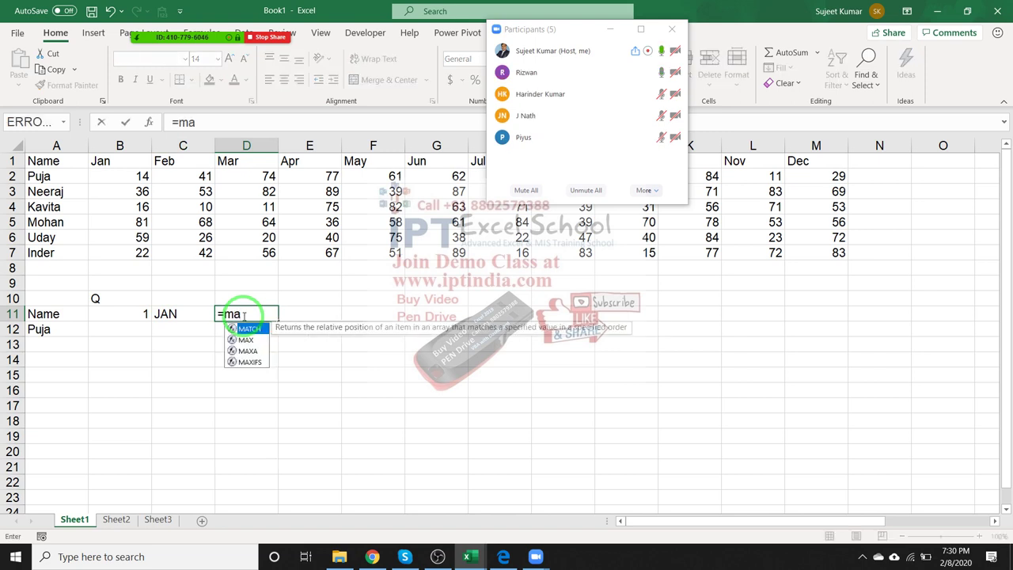
key(Tab)
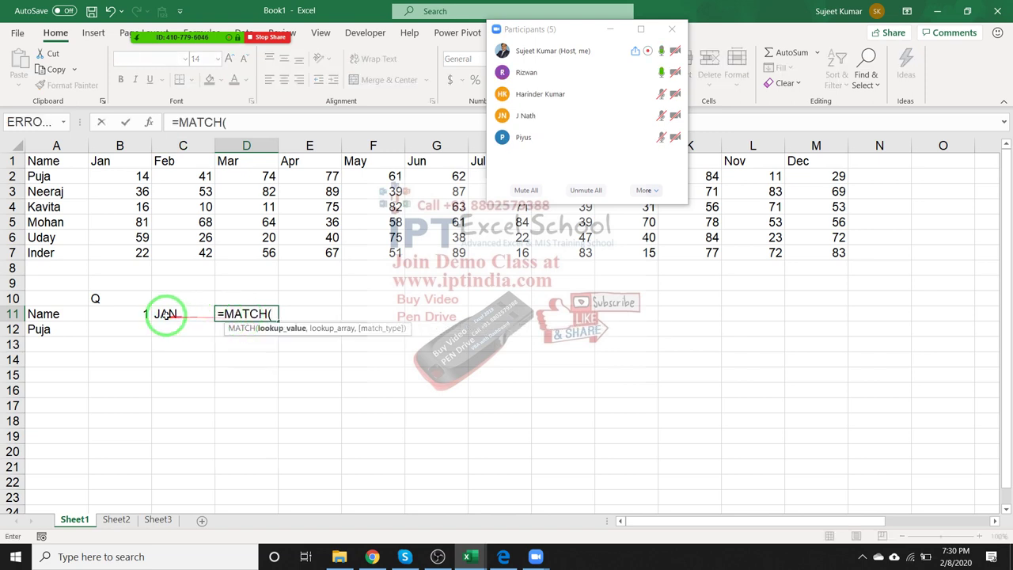
click(176, 313)
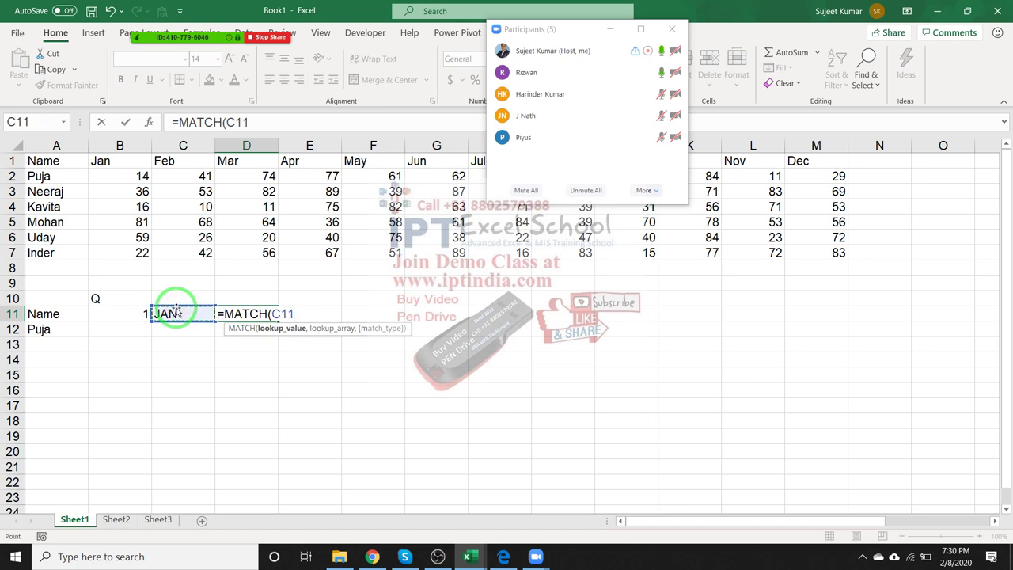
text(,)
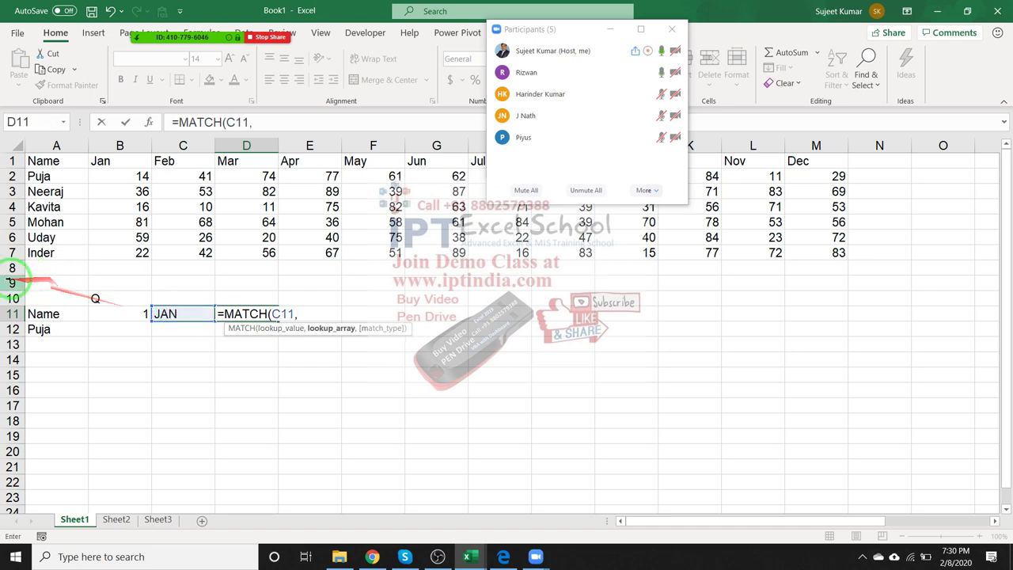
click(12, 160)
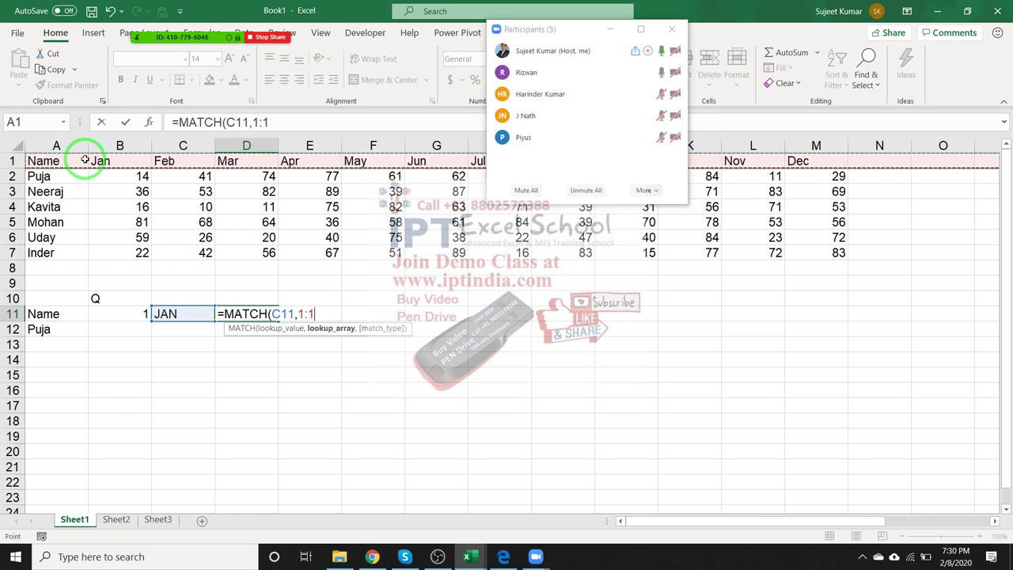
text(,0)
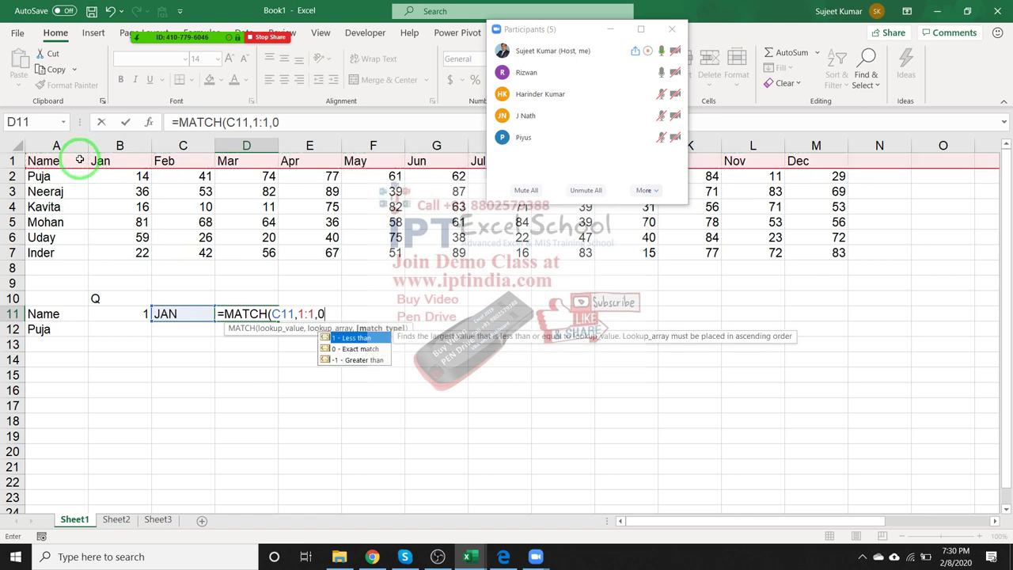
text())
key(Return)
key(Up)
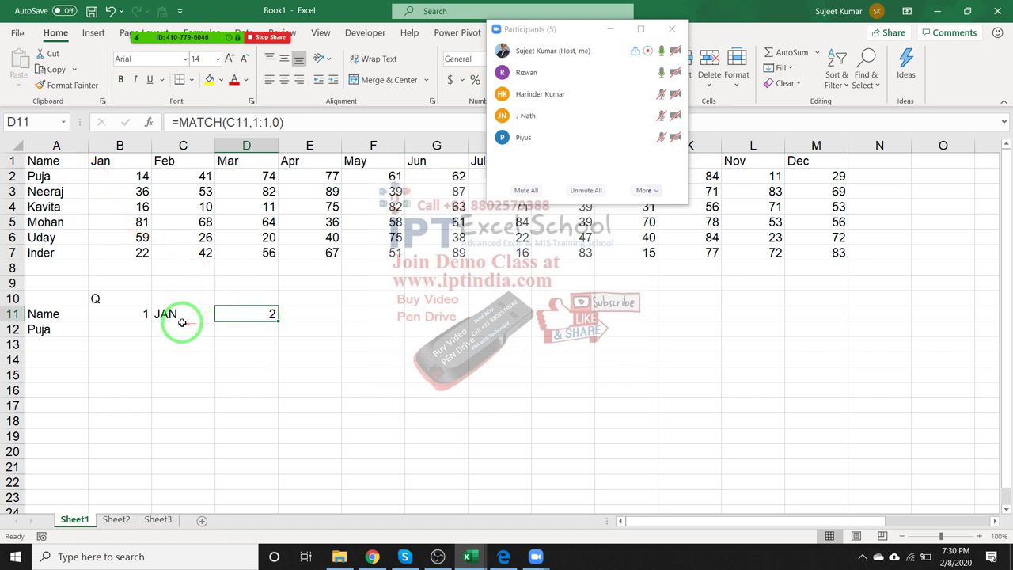
click(123, 161)
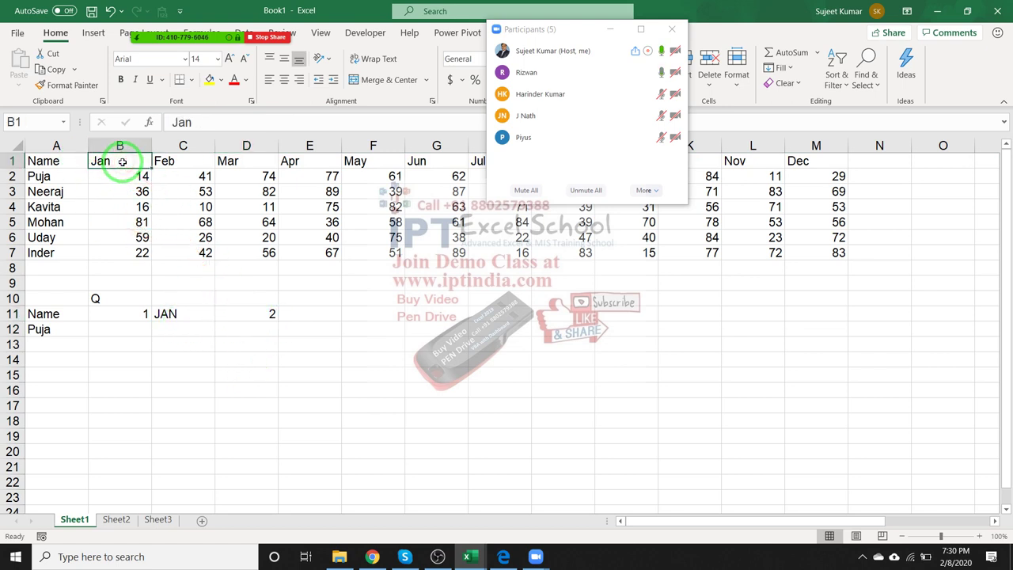
drag(122, 162, 233, 161)
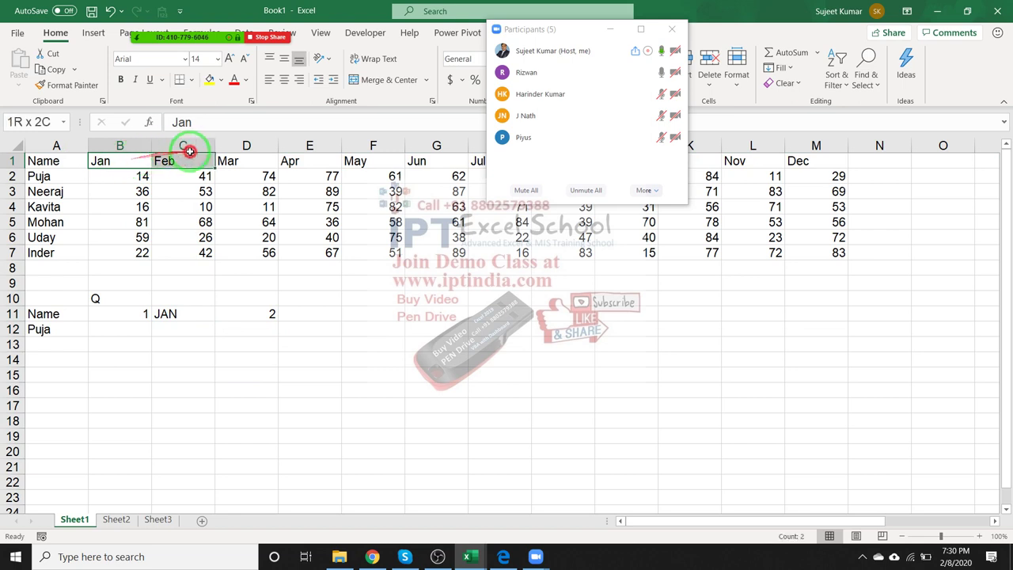
click(136, 329)
- Enter =MATCH(A12,A1:A7,0) in B12, returning row position 2 for the name in A12
text(=ma)
key(Tab)
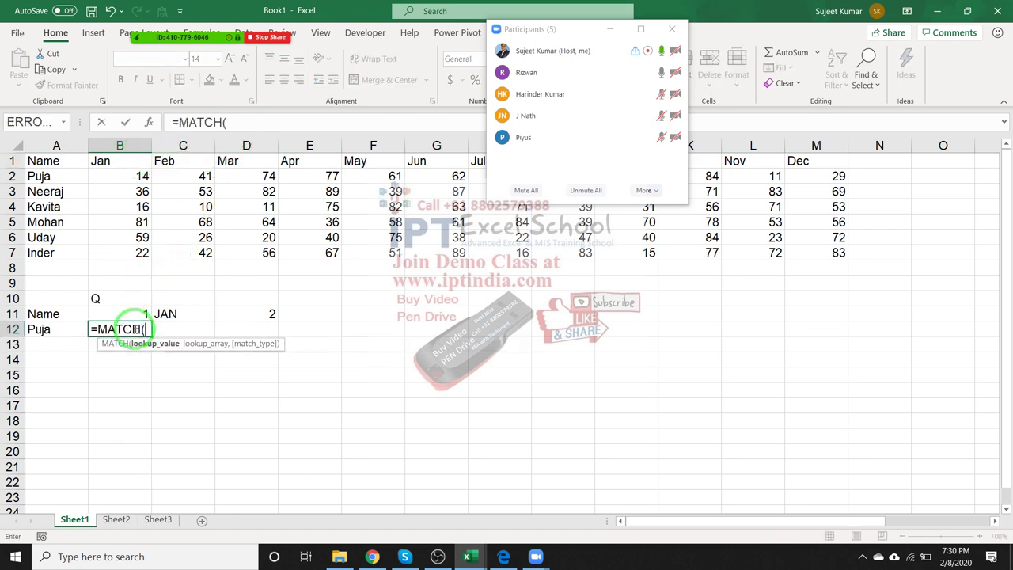
click(61, 331)
text(,)
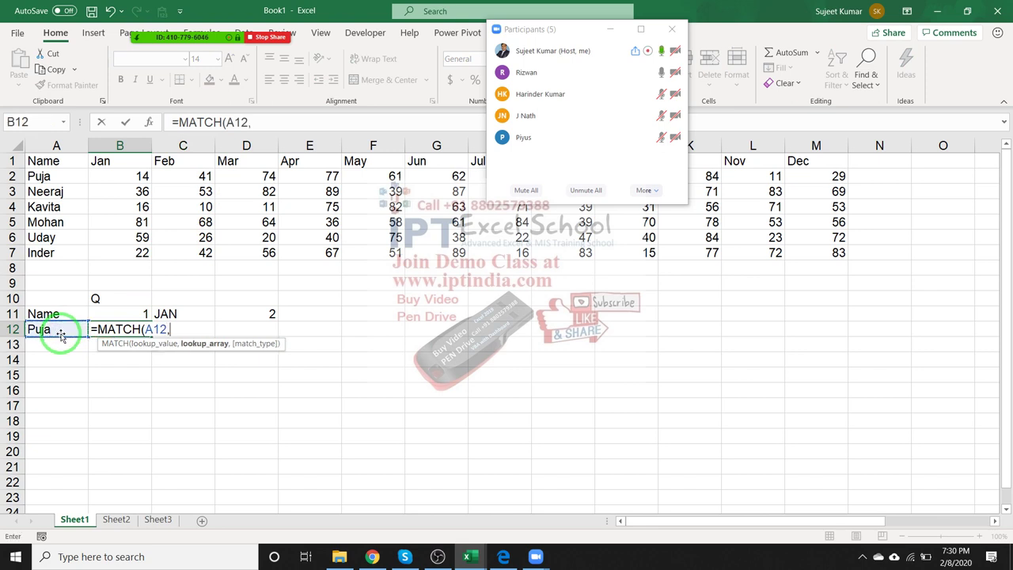
drag(47, 253, 44, 157)
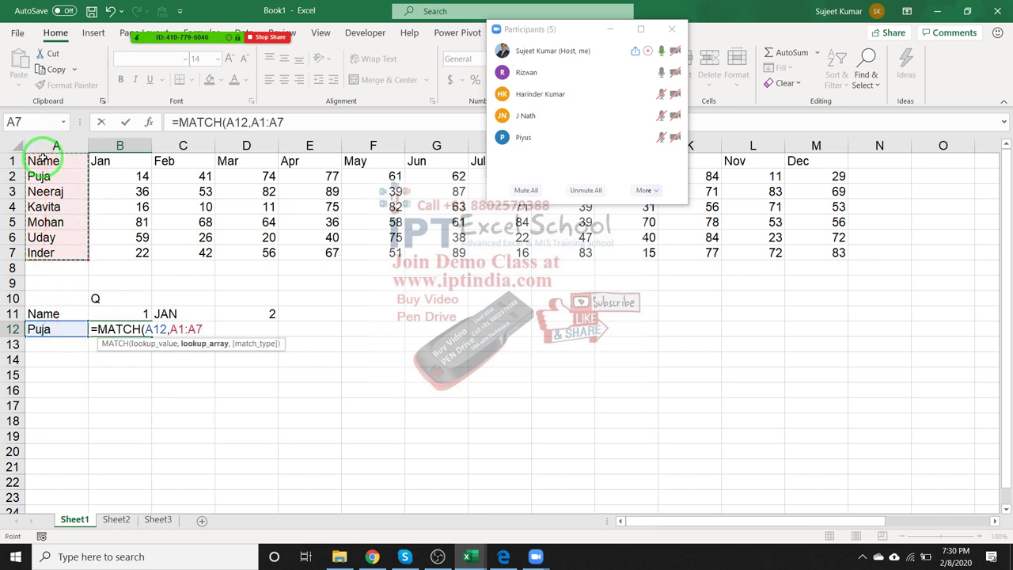
text(,0))
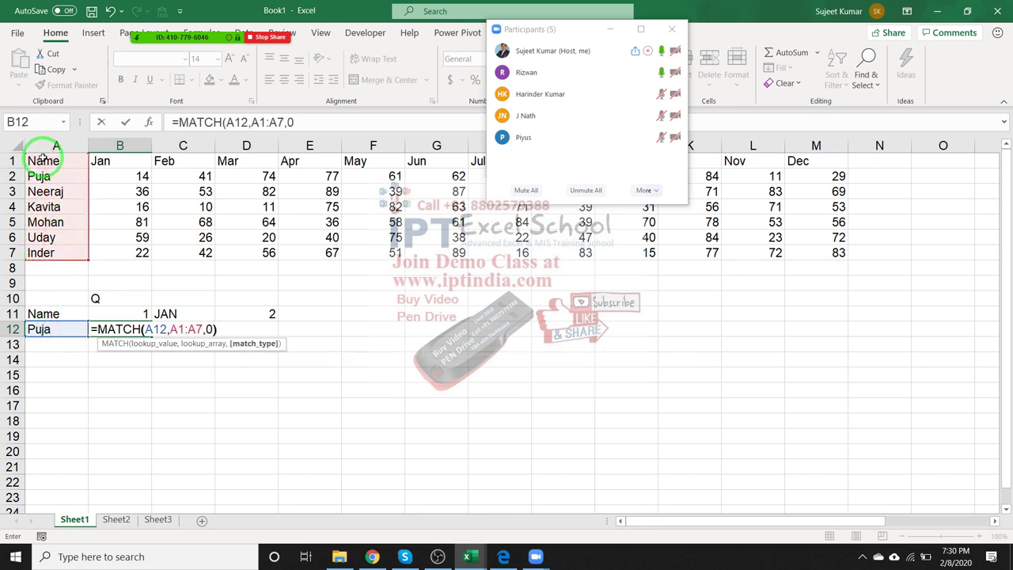
key(Return)
key(Up)
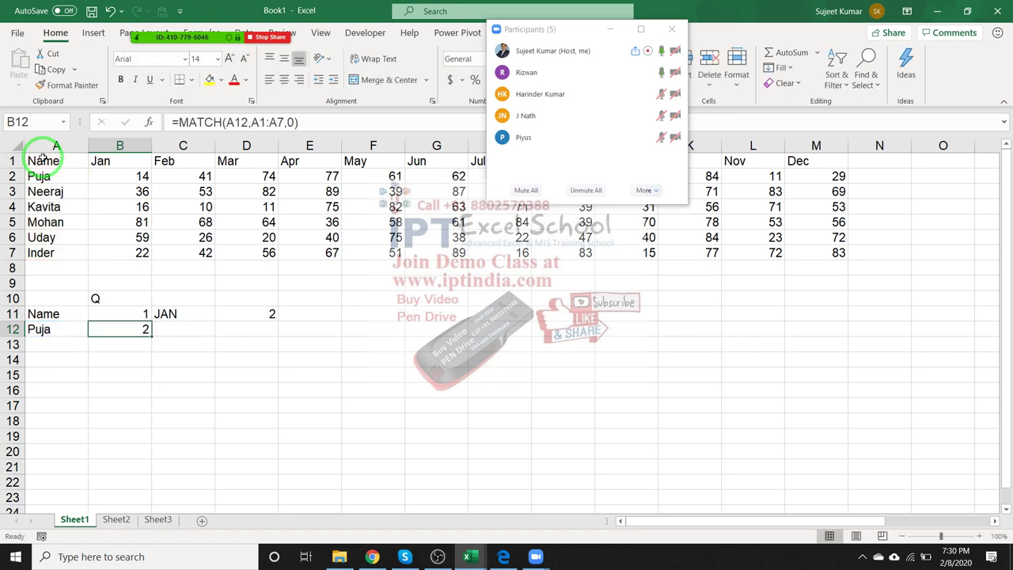
key(Right)
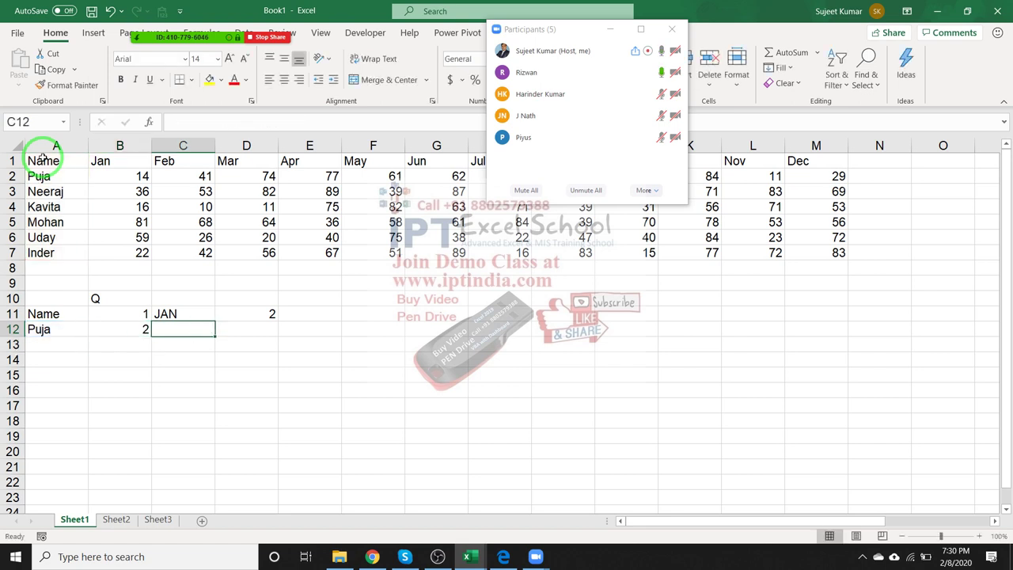
- Enter =ADDRESS(B12,D11) in C12, returning $B$2
text(=ad)
key(Tab)
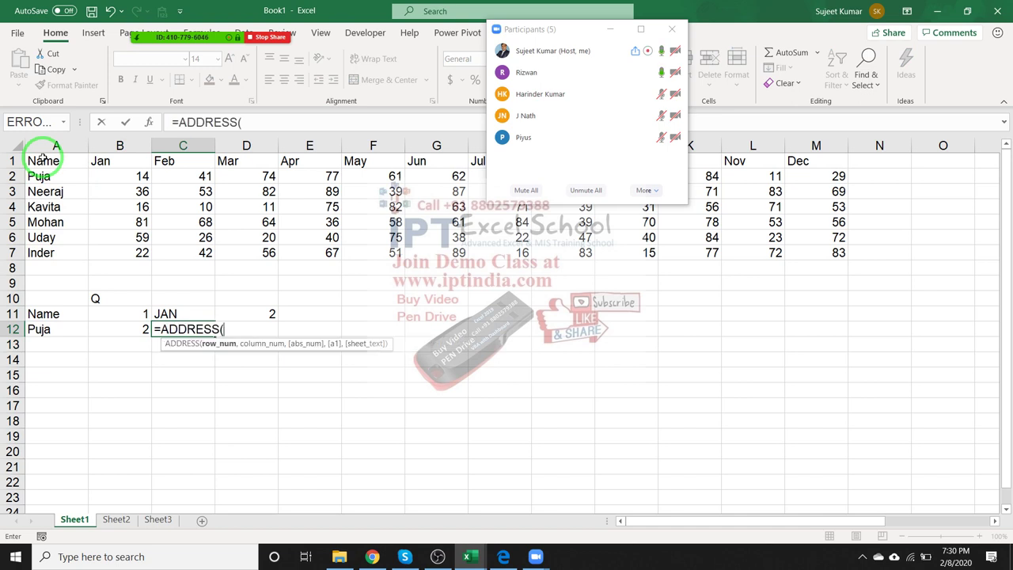
click(135, 332)
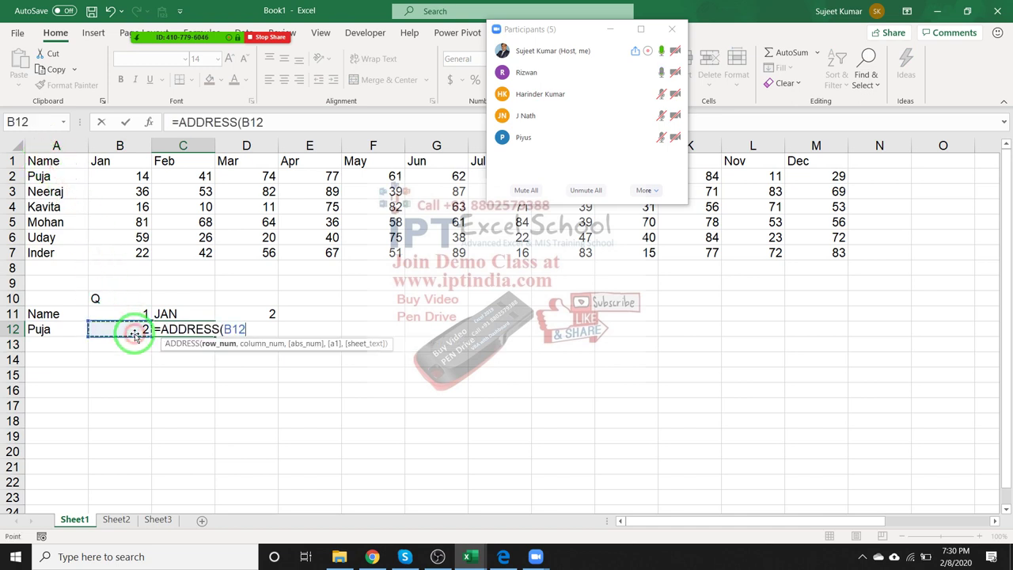
text(,)
click(270, 314)
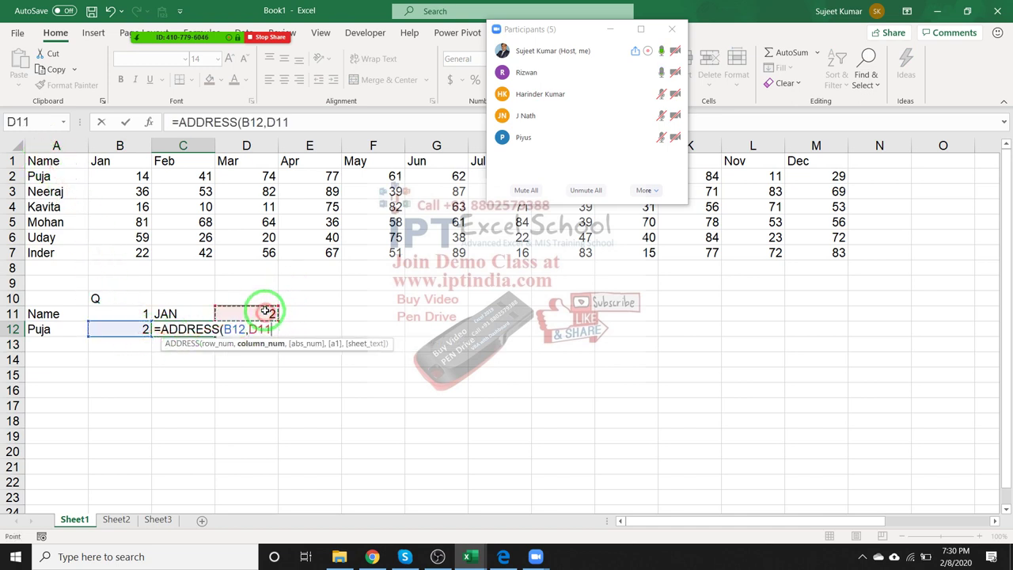
key(Return)
key(Up)
key(Right)
- Enter =ADDRESS(B12,D11+2) in D12, returning $D$2
text(=)
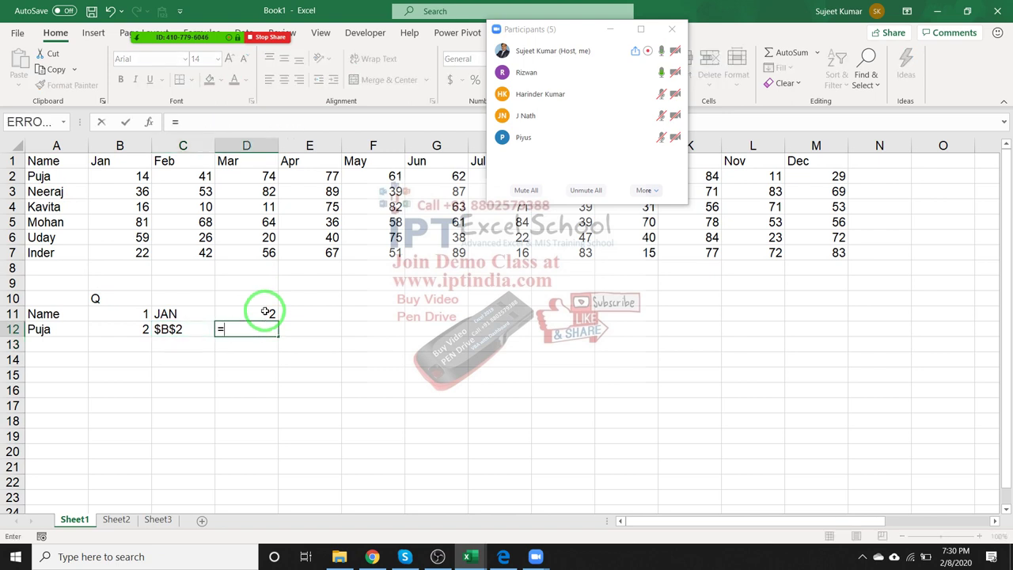
text(ad)
key(Tab)
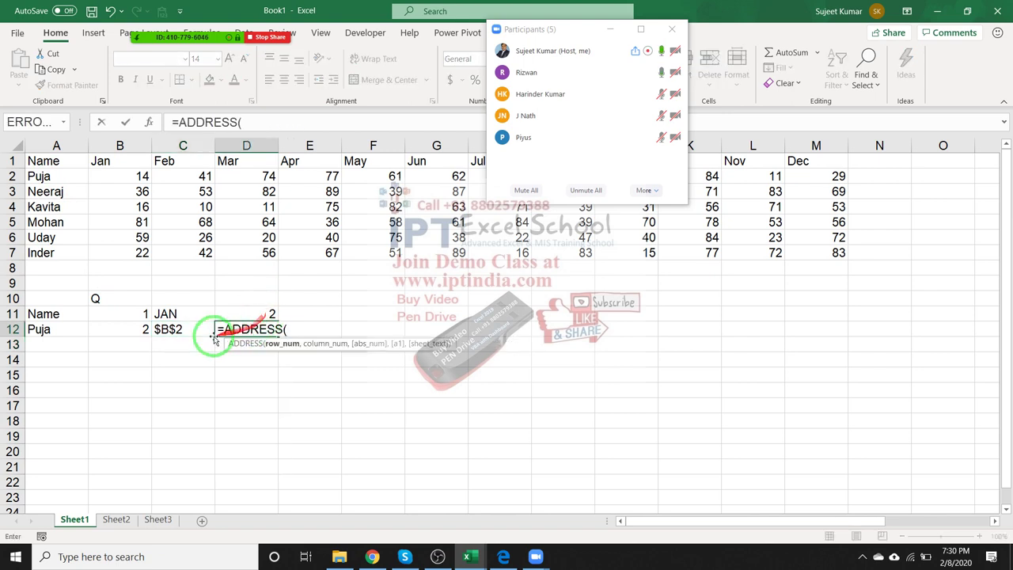
click(141, 330)
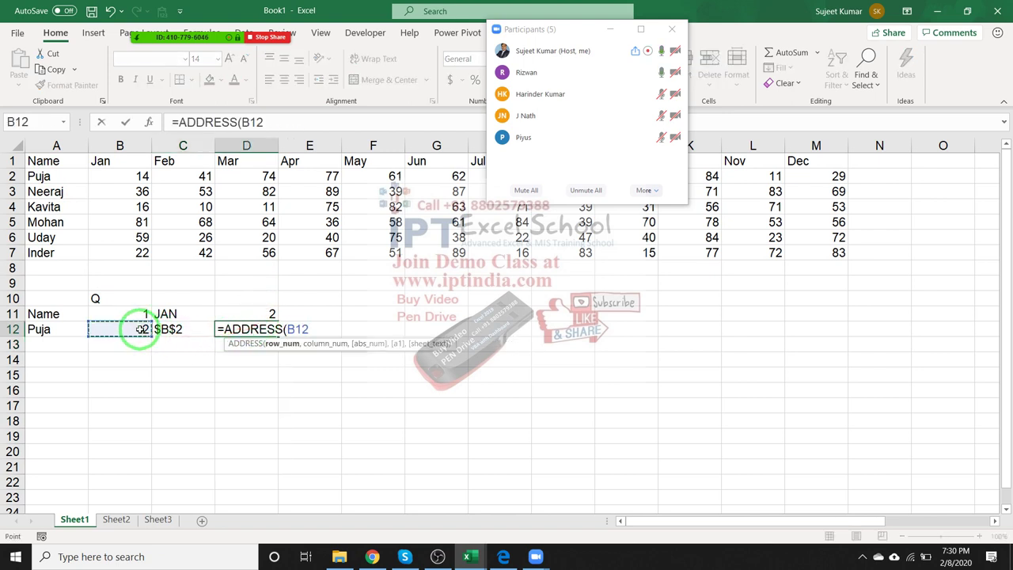
text(,)
click(254, 317)
text(+)
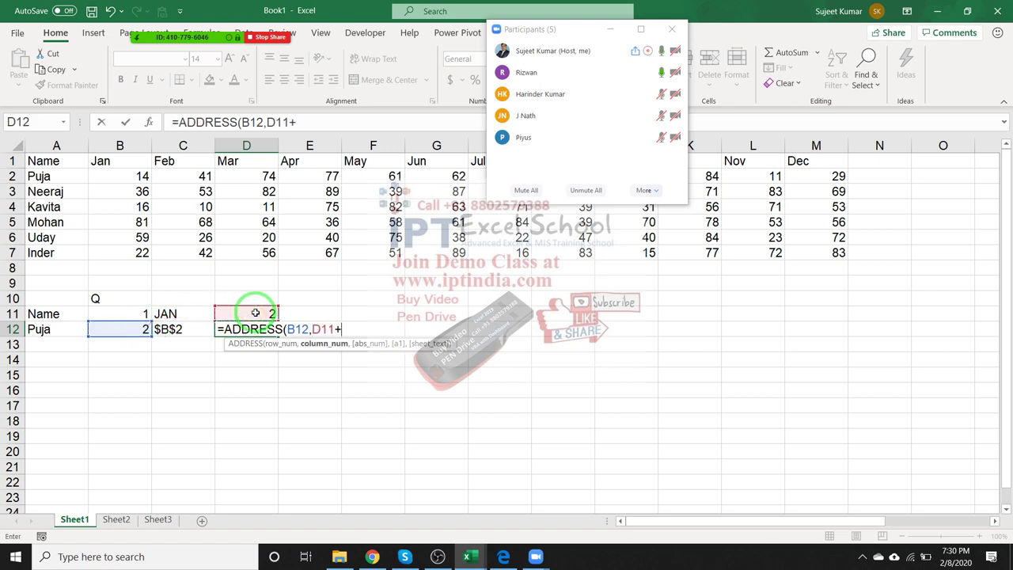
text(2)
key(Return)
- Mute a meeting participant and review the D12 formula
mouse_move(633, 72)
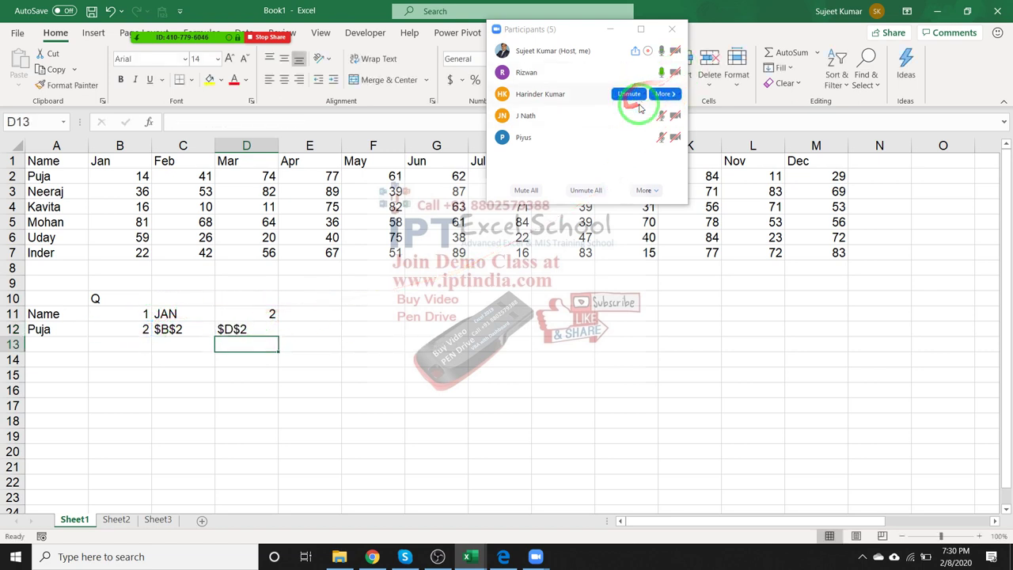
click(634, 74)
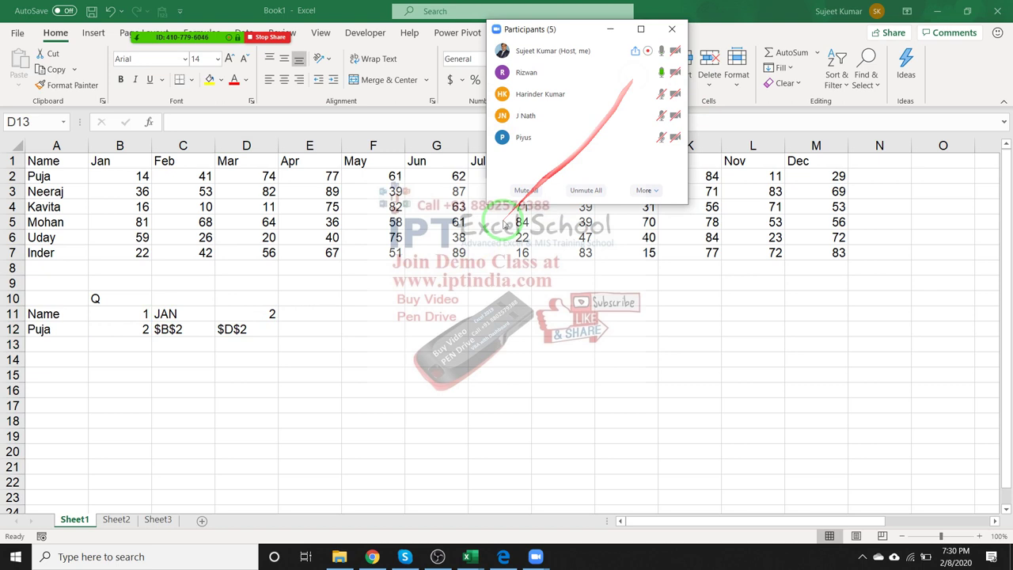
click(247, 331)
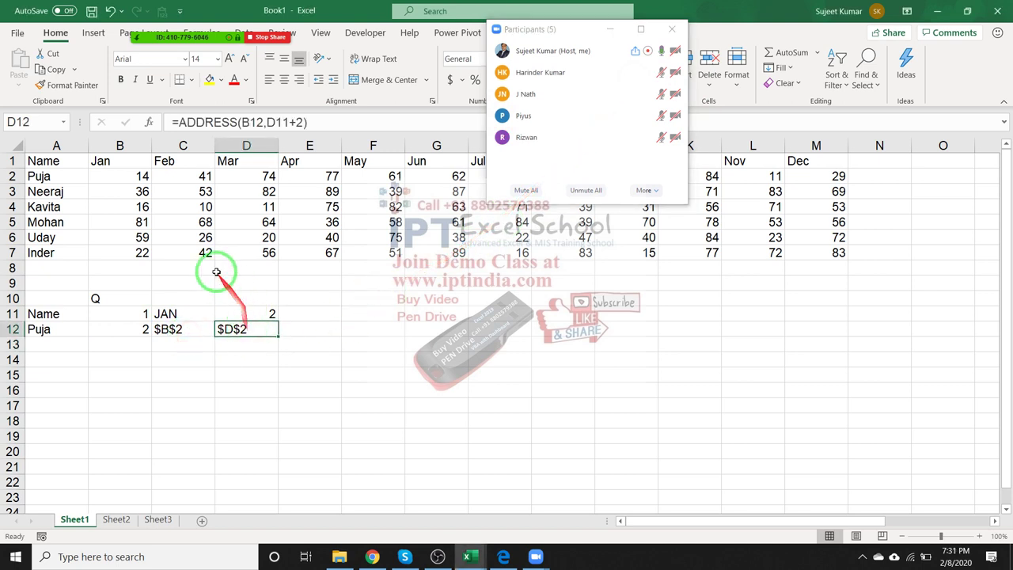
click(146, 313)
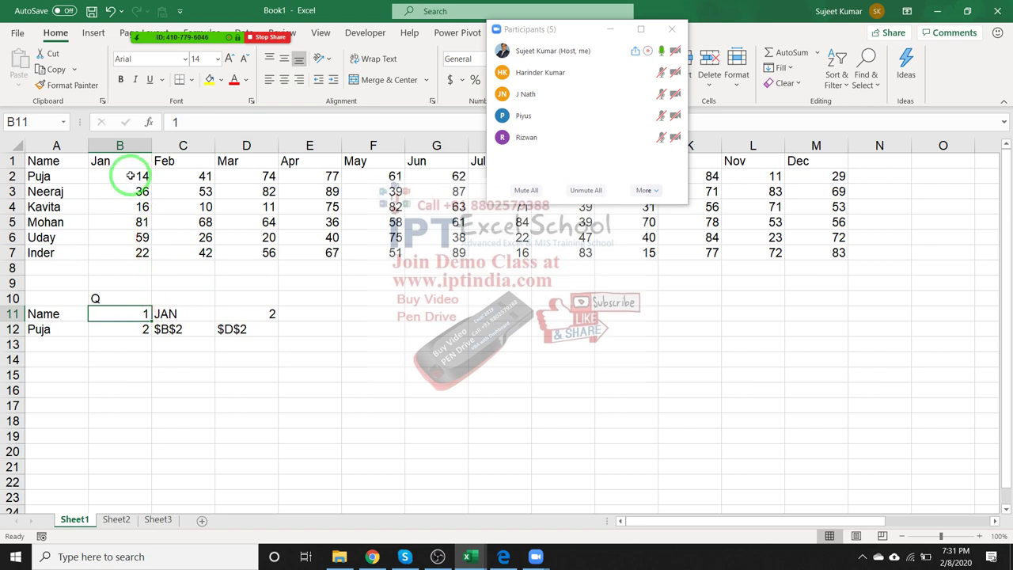
- Change B11 to quarter 2, highlight the Apr–Jun values E2:G2, and close the participants list
drag(135, 176, 246, 177)
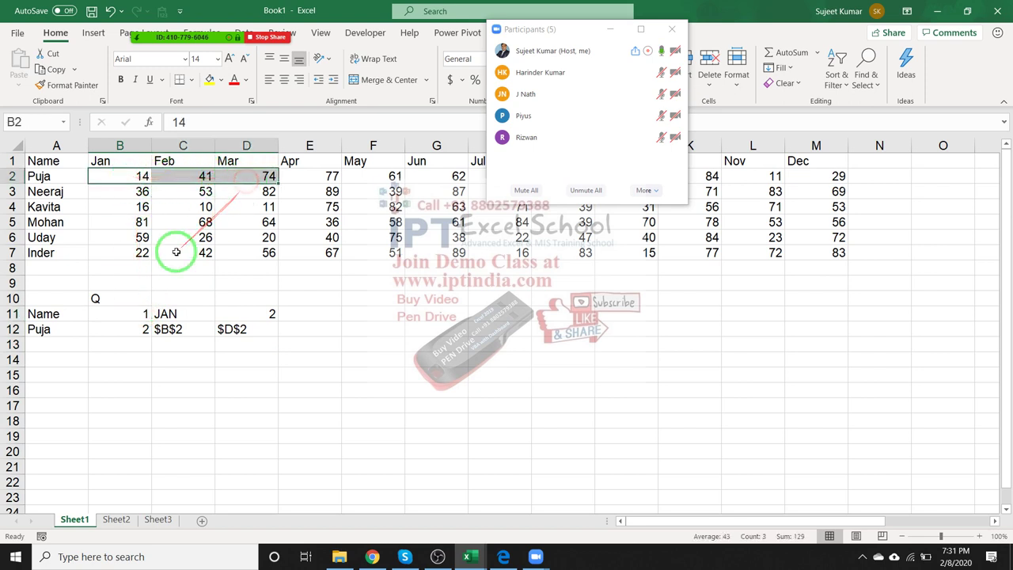
click(141, 314)
text(2)
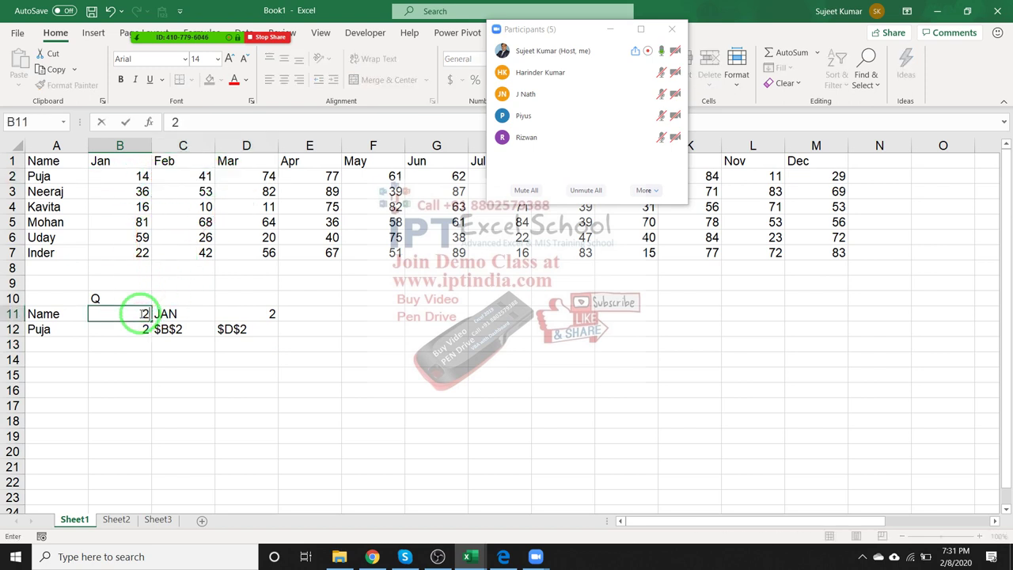
click(188, 340)
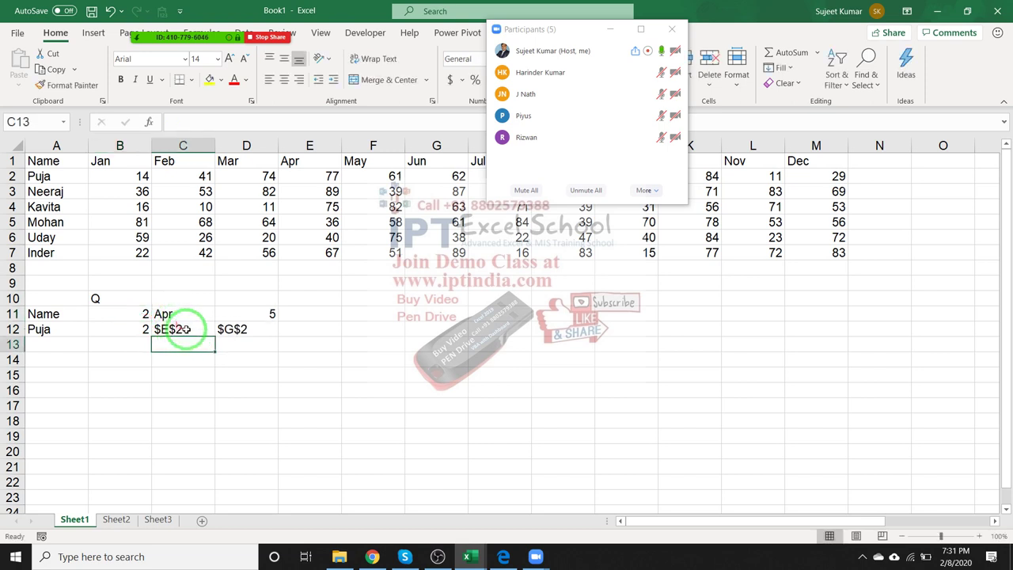
drag(225, 225, 250, 268)
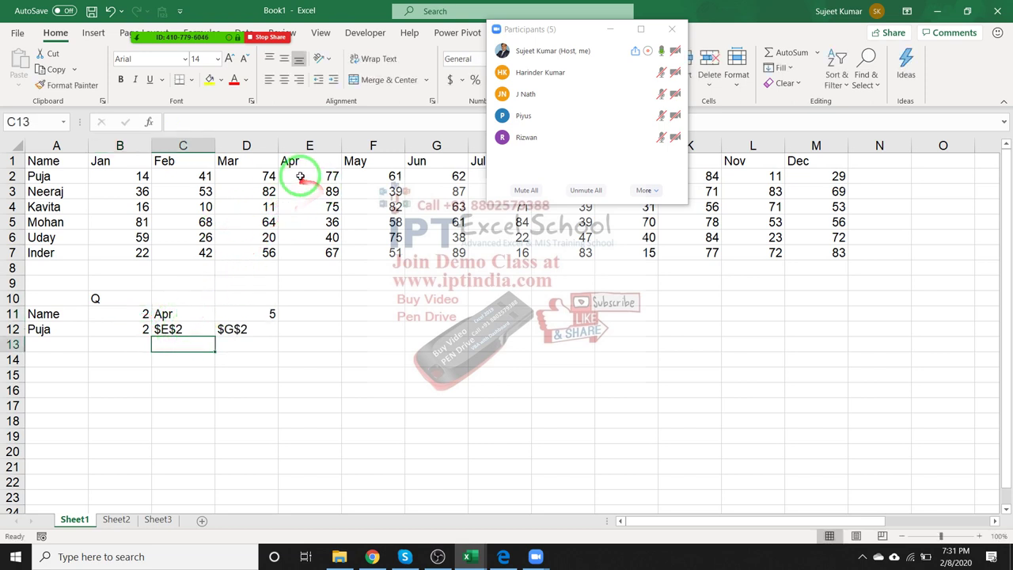
drag(298, 173, 412, 173)
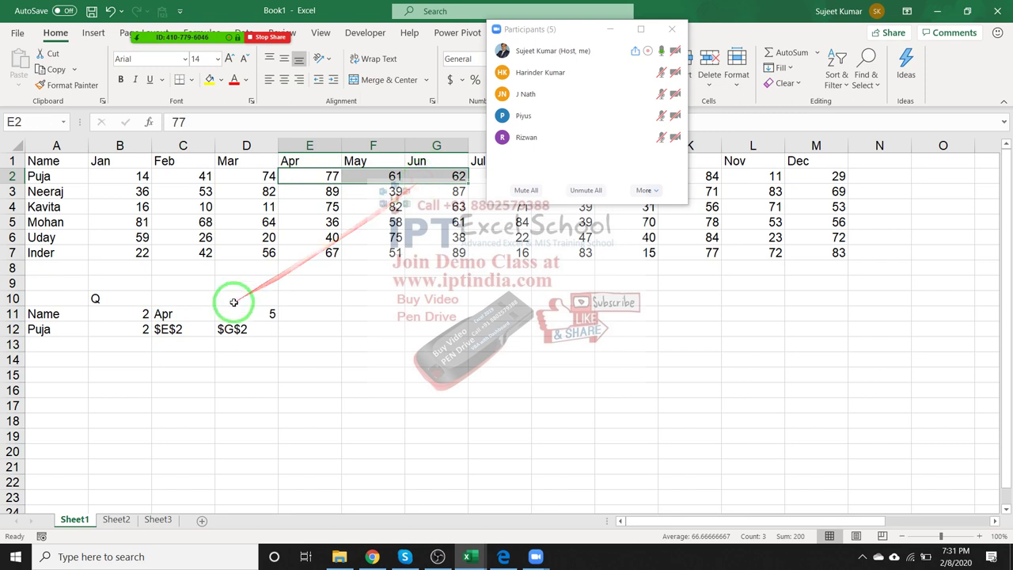
click(672, 29)
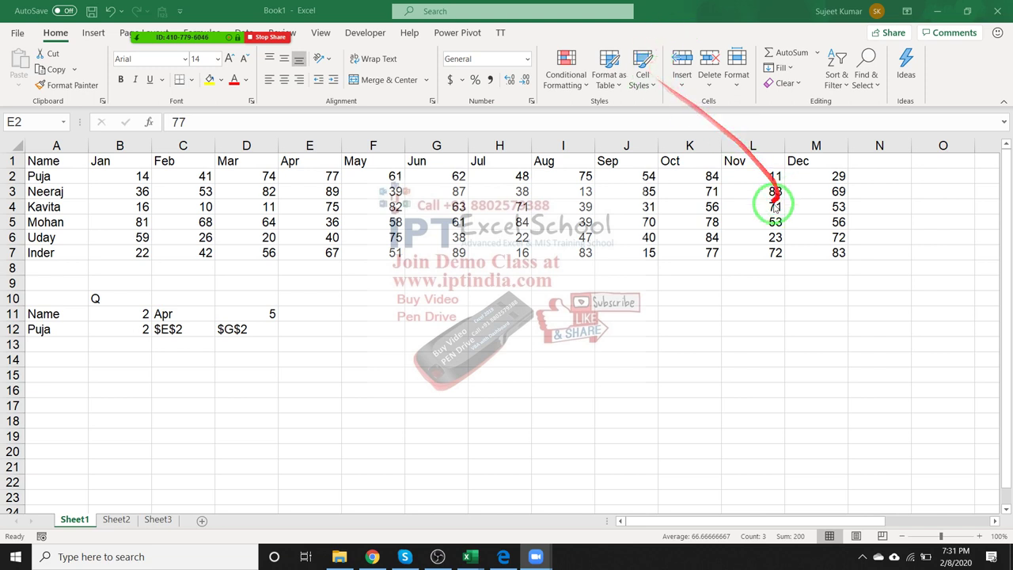
drag(773, 215, 478, 126)
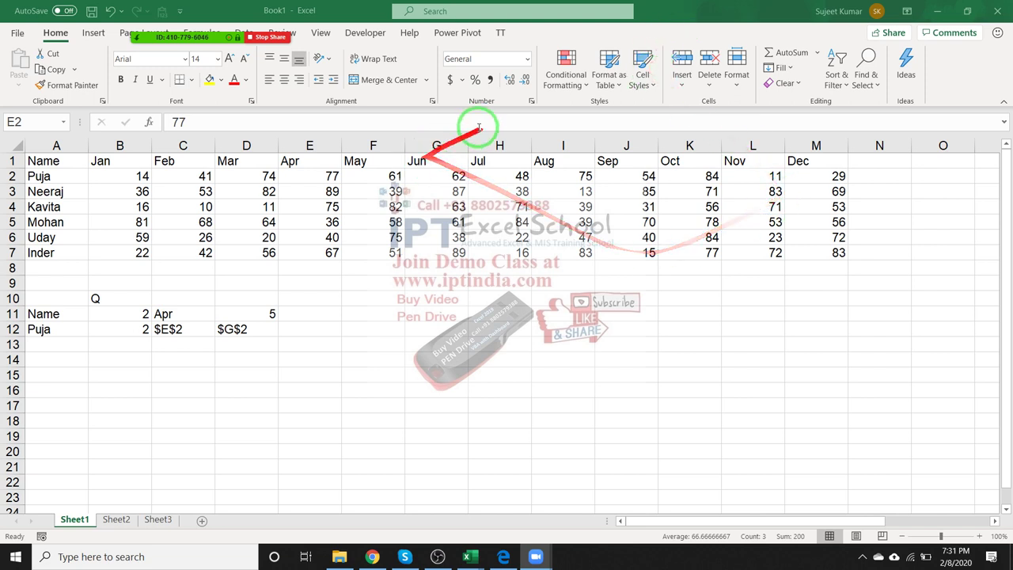
- Start a SUM over B2:D2, then E2:G2, in E12 and cancel it
click(309, 332)
text(=sum)
key(Tab)
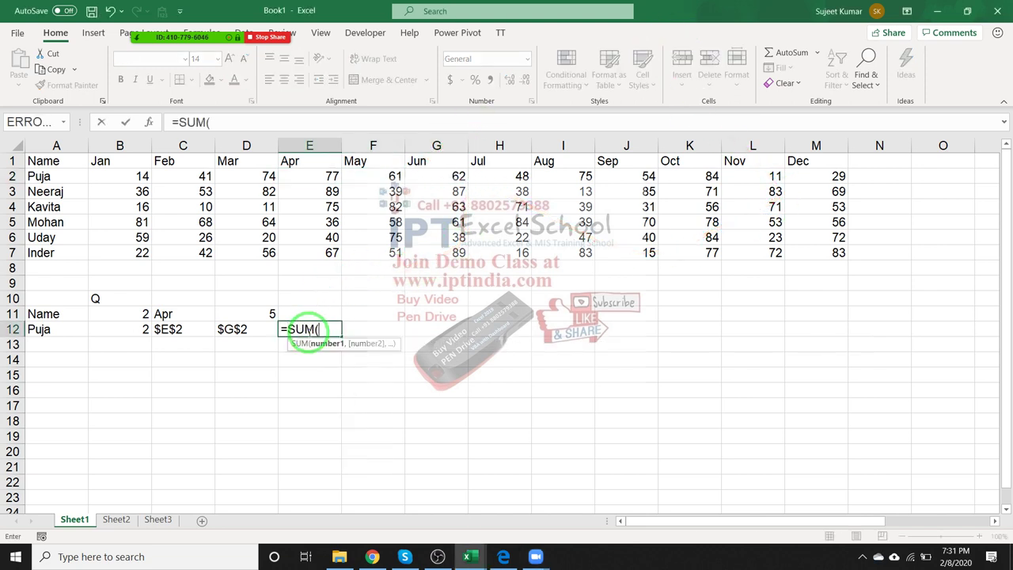
drag(122, 174, 226, 172)
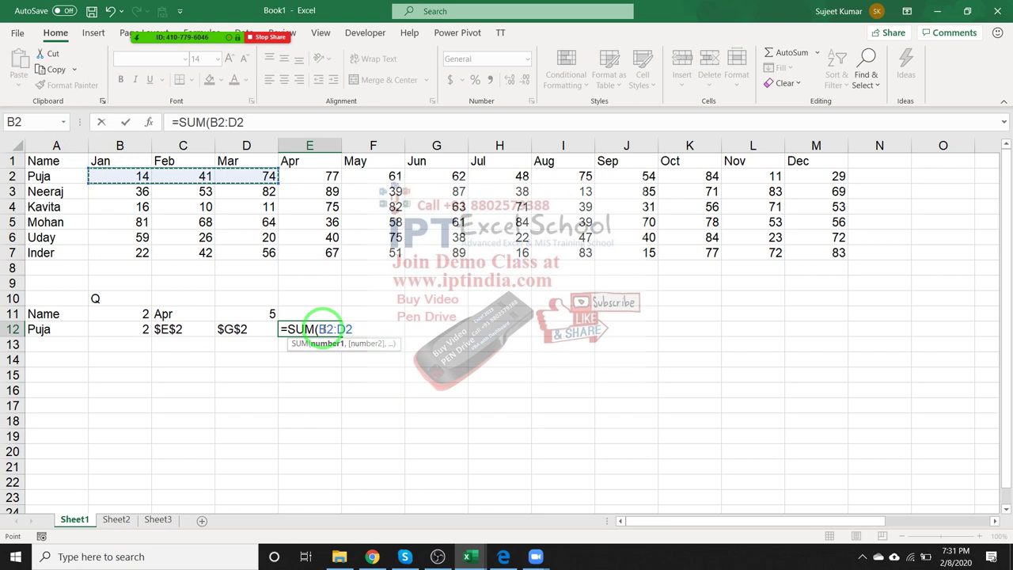
drag(307, 174, 448, 176)
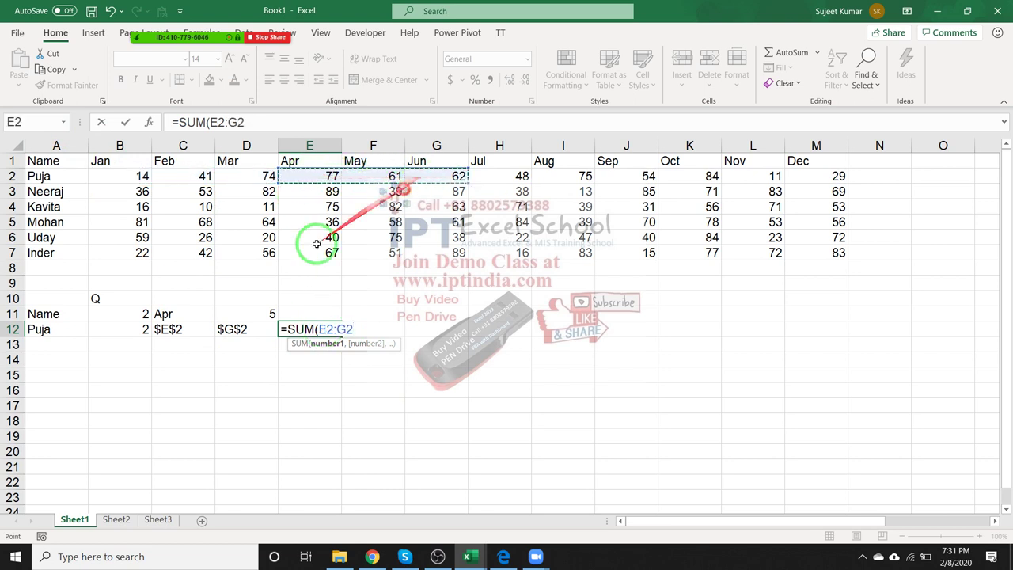
key(Escape)
- Enter =C12&":"&D12 in E12 to show the range text $E$2:$G$2
text(=)
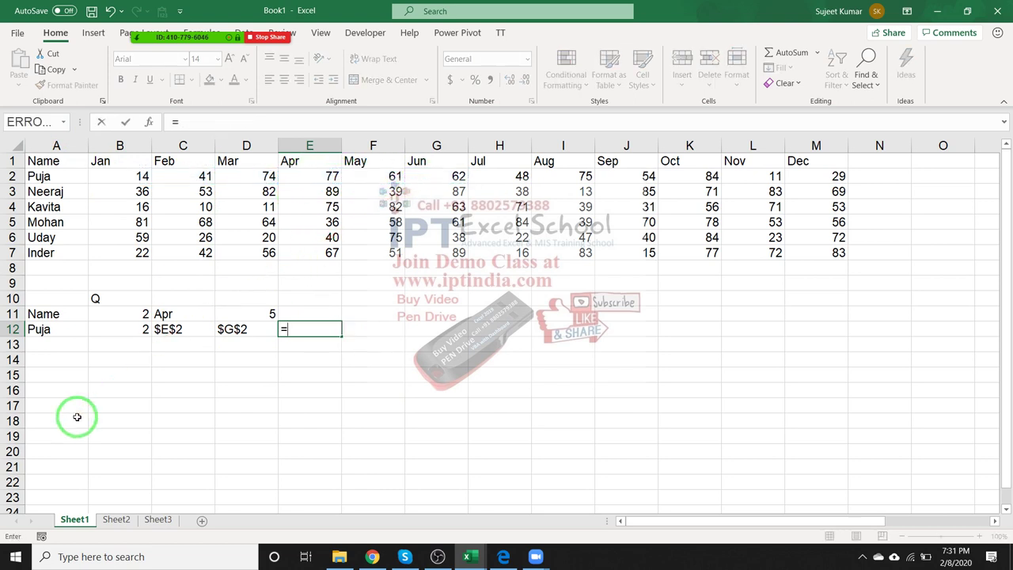
click(192, 327)
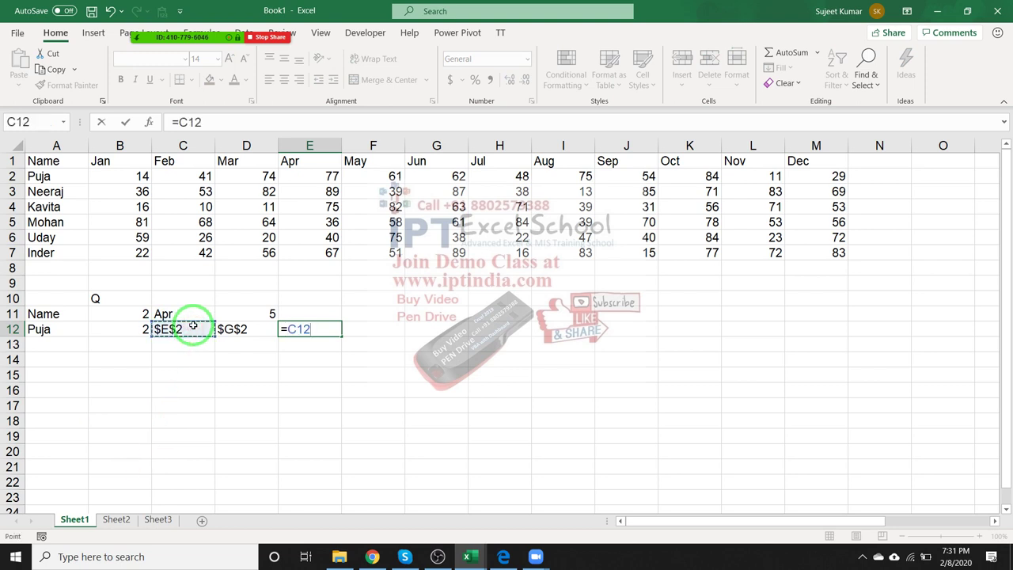
text(&":"&)
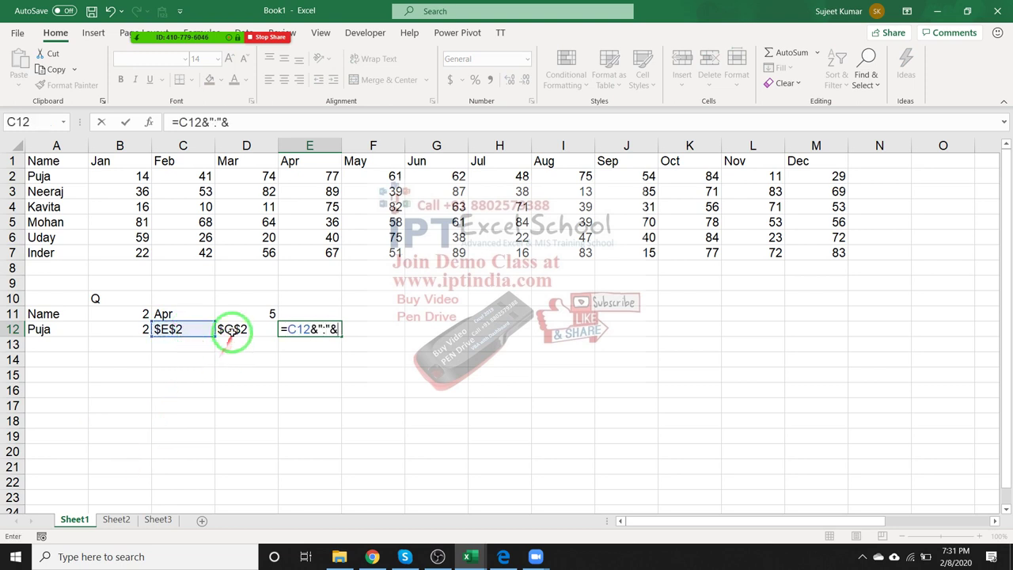
click(231, 331)
key(Return)
key(Up)
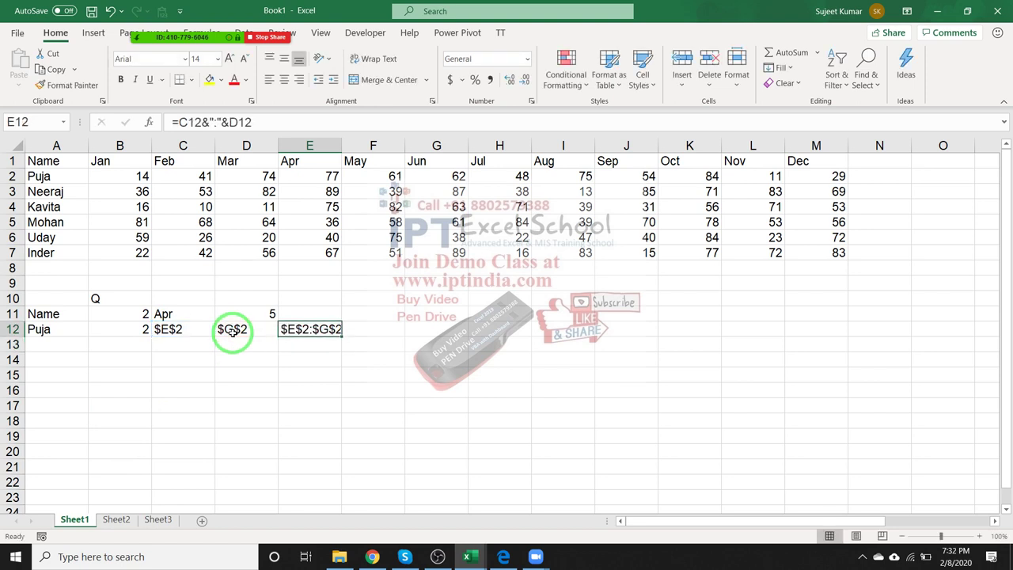
key(Down)
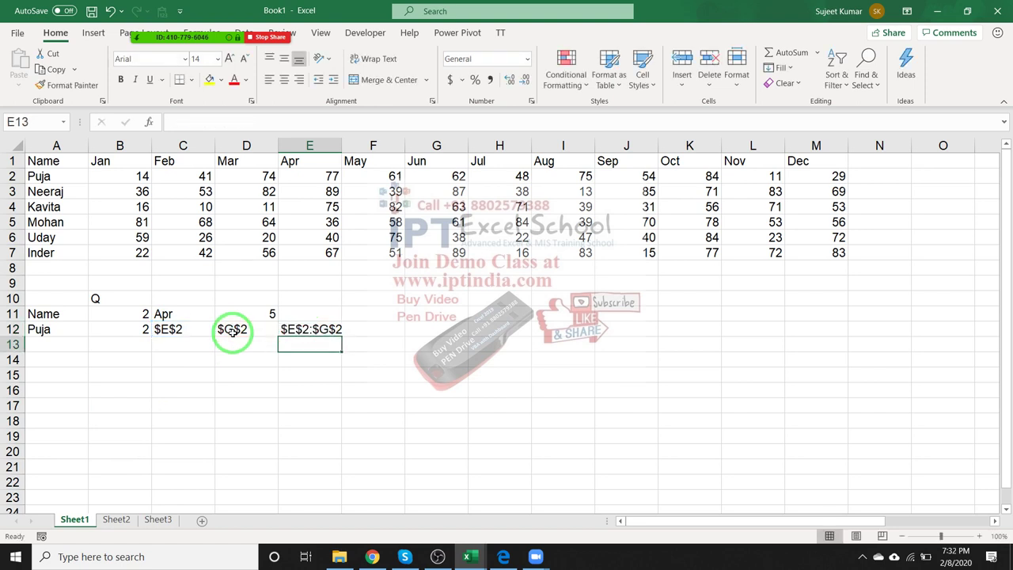
key(Up)
key(Right)
- Test =SUM(E12) in F12, which returns 0, then begin =A1 in E15
text(=su)
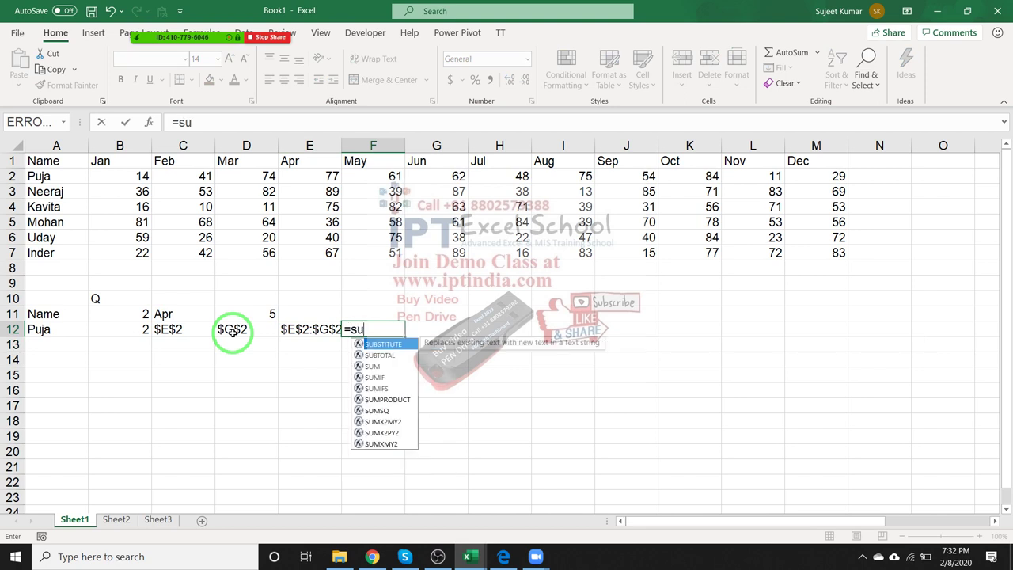
text(m()
key(Left)
key(ctrl+Return)
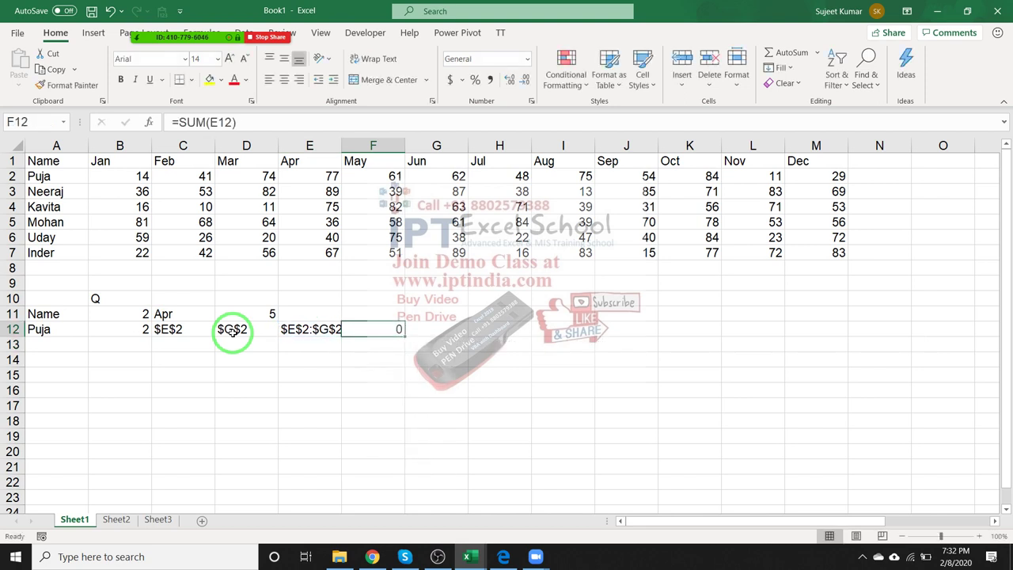
key(Left)
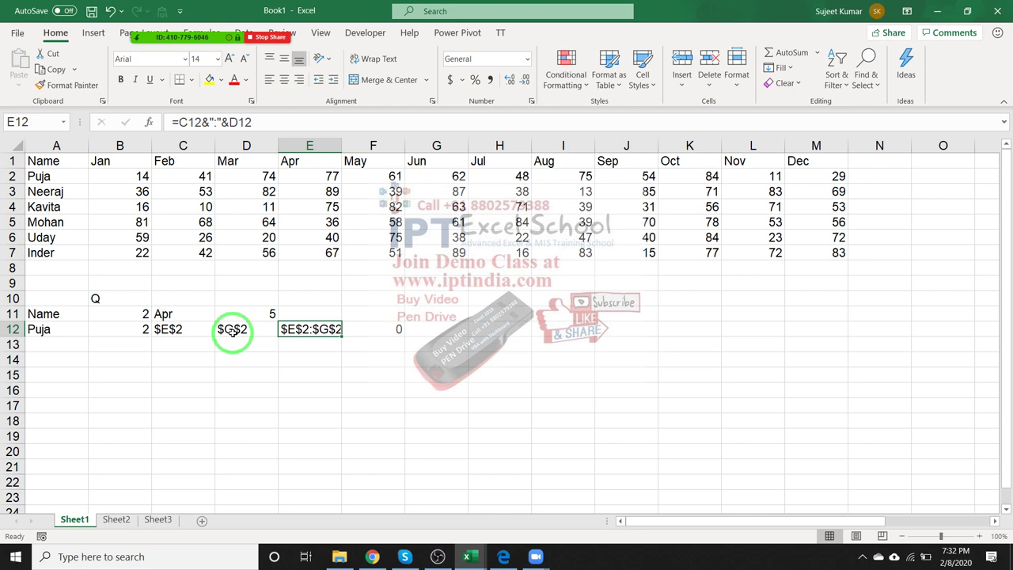
key(Down)
key(Down)
key(Down)
text(=)
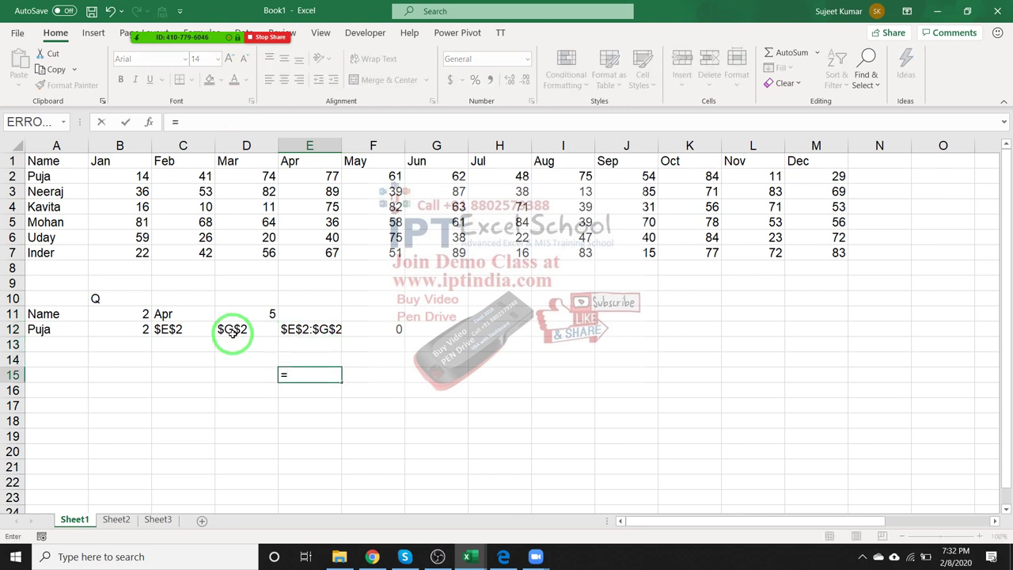
text(A1)
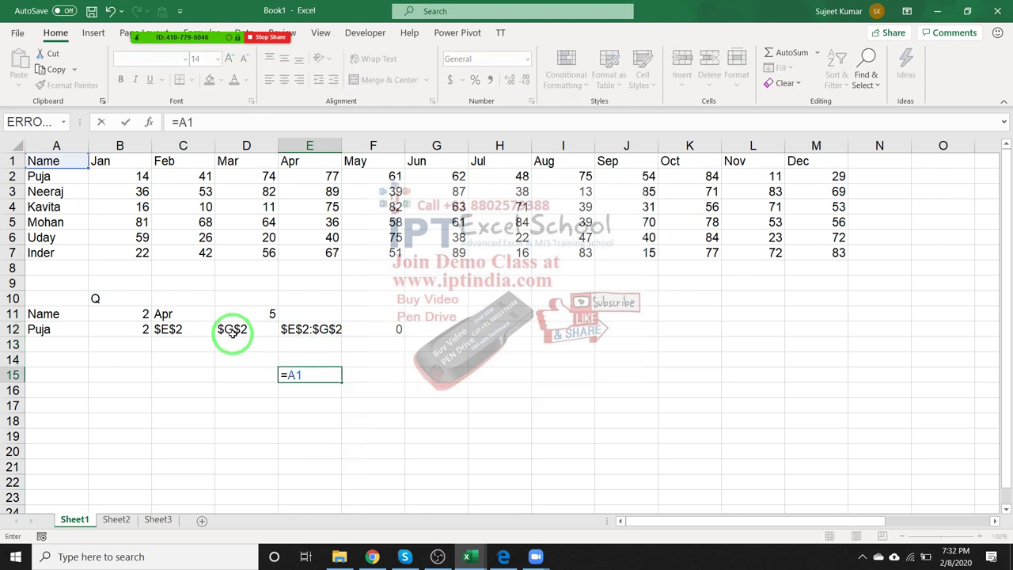
- Compare =A1 in E15 (showing Name) with ="A1" in E16 (showing text A1), then return to F12
key(ctrl+Return)
key(Down)
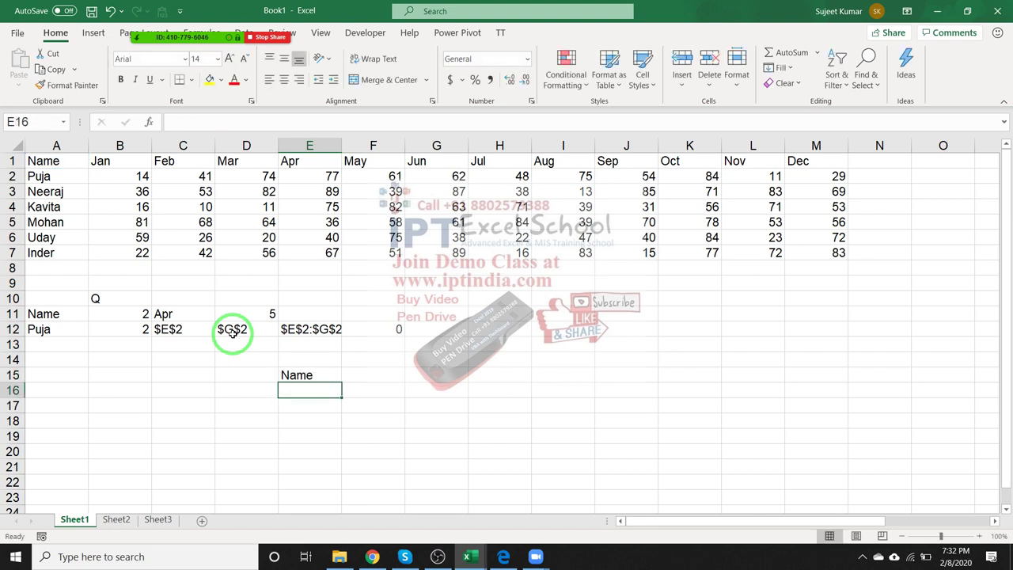
text(="A1)
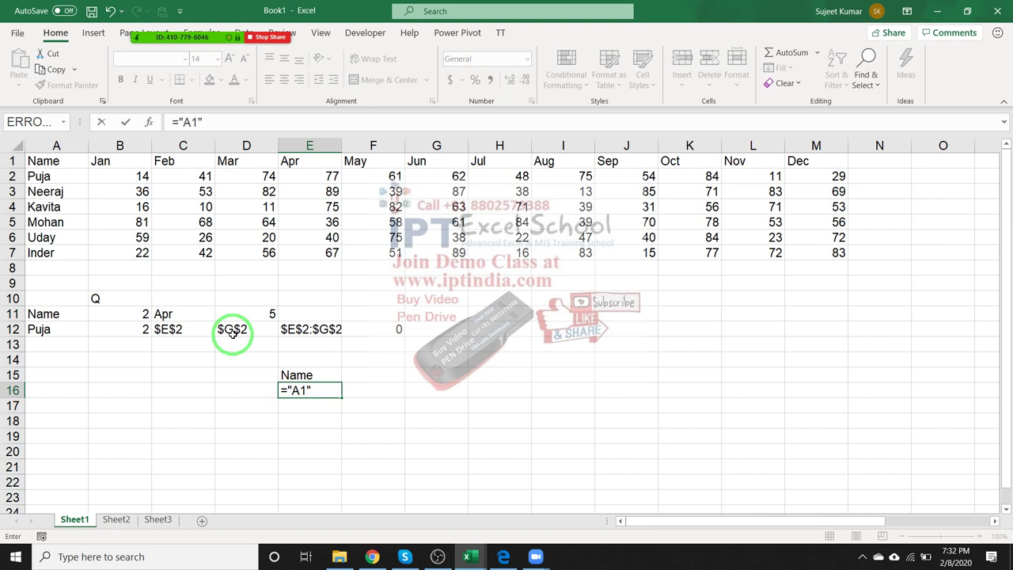
key(Return)
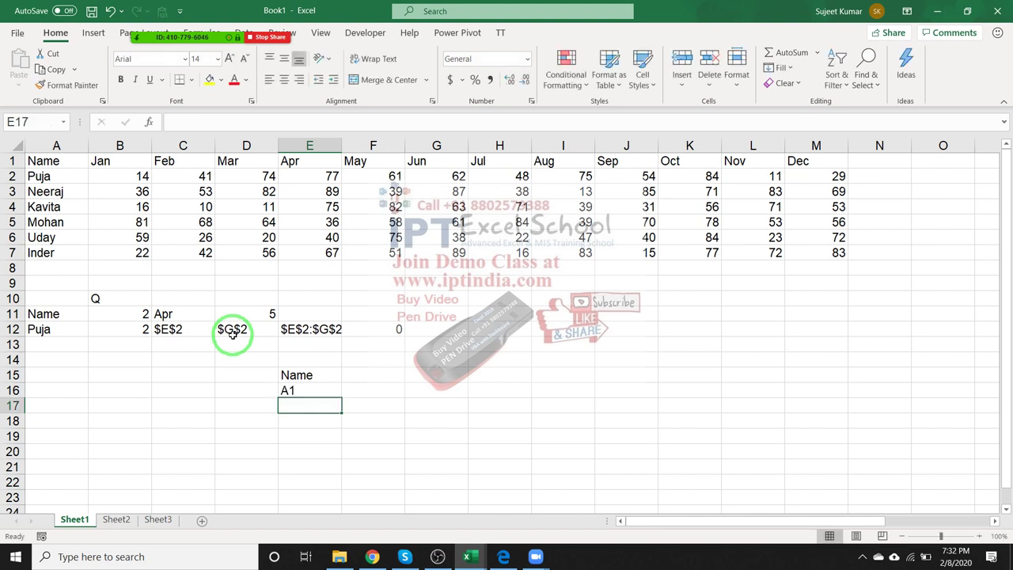
key(Up)
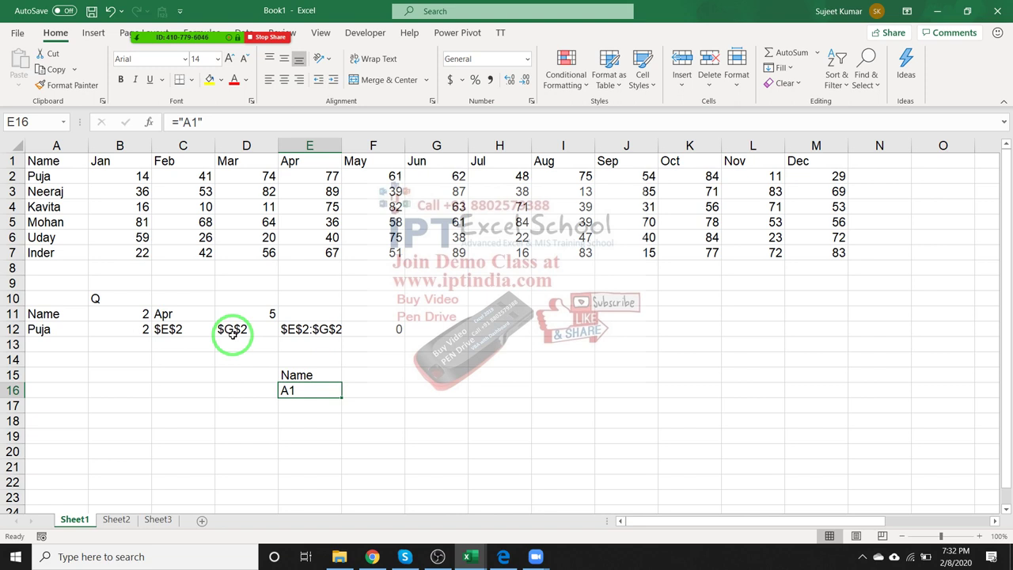
key(Up)
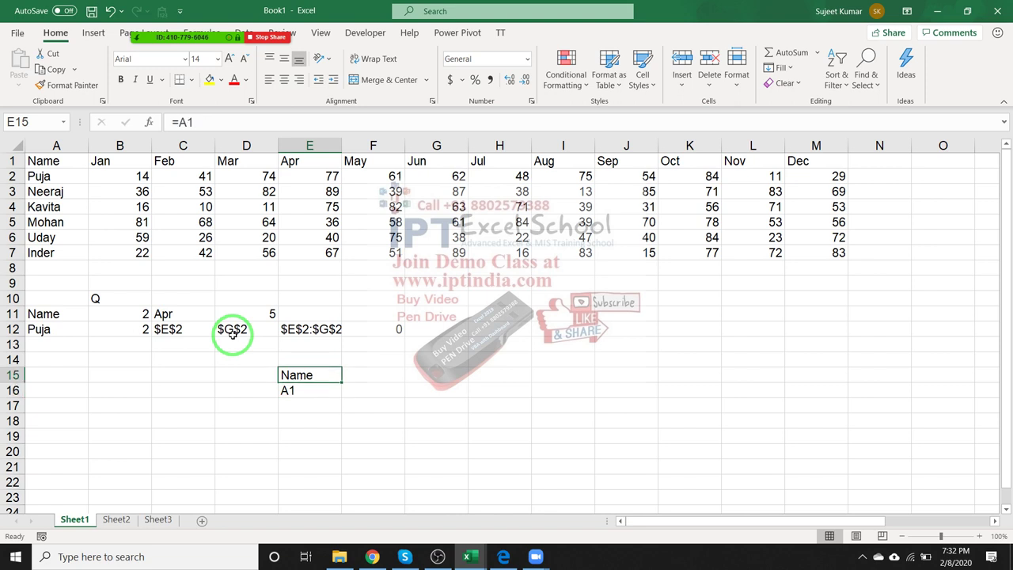
key(Up)
key(Up)
key(Up)
key(Right)
- Replace F12's test sum with a SUM(INDIRECT(E12)) formula
key(Delete)
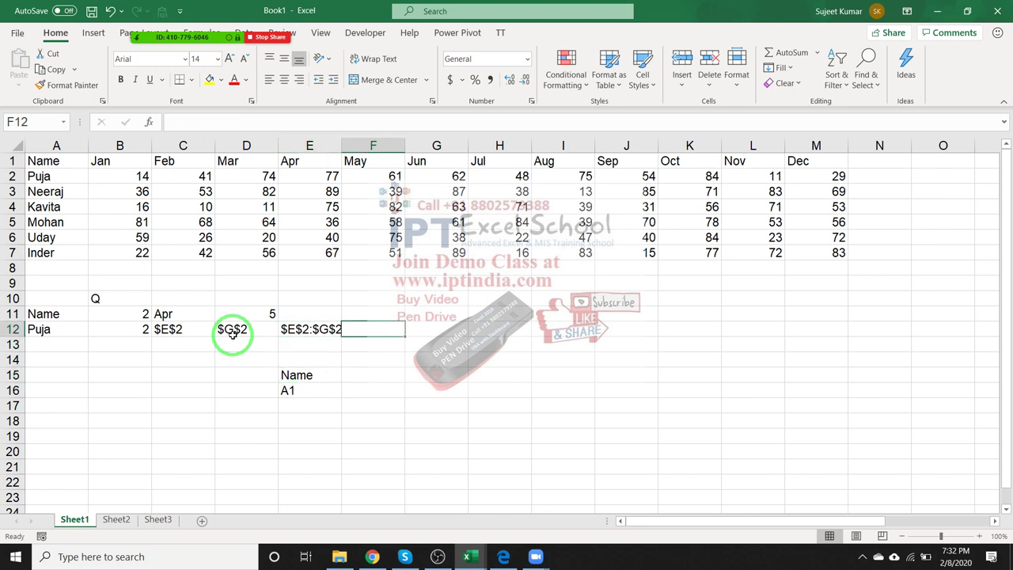
text(=sum)
key(Tab)
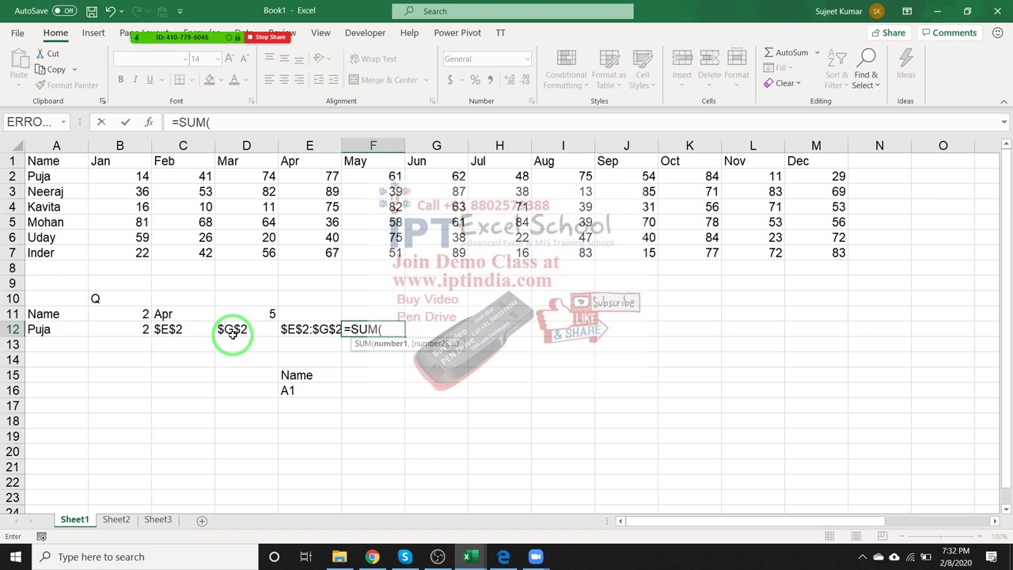
text(ind)
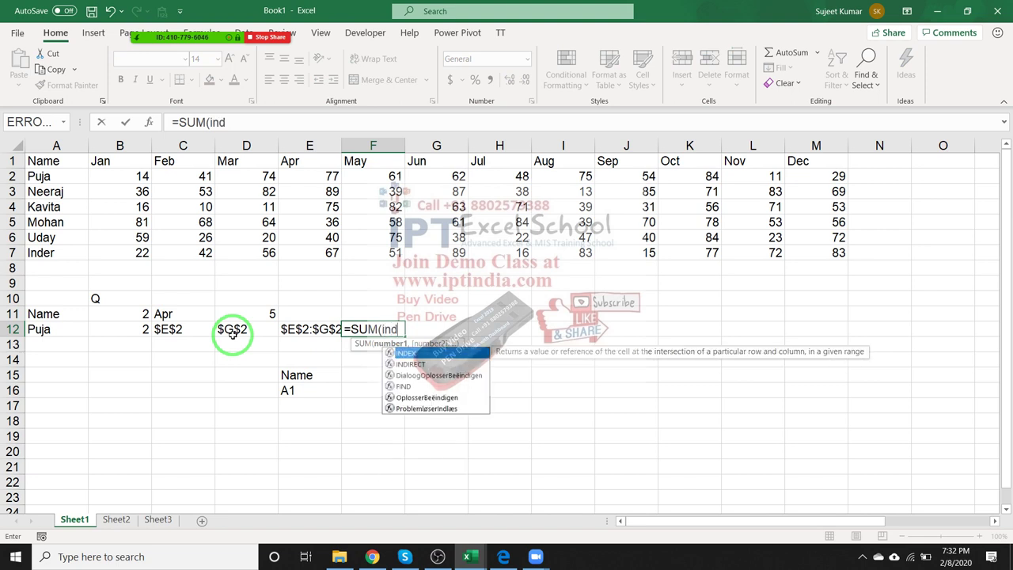
key(Down)
key(Tab)
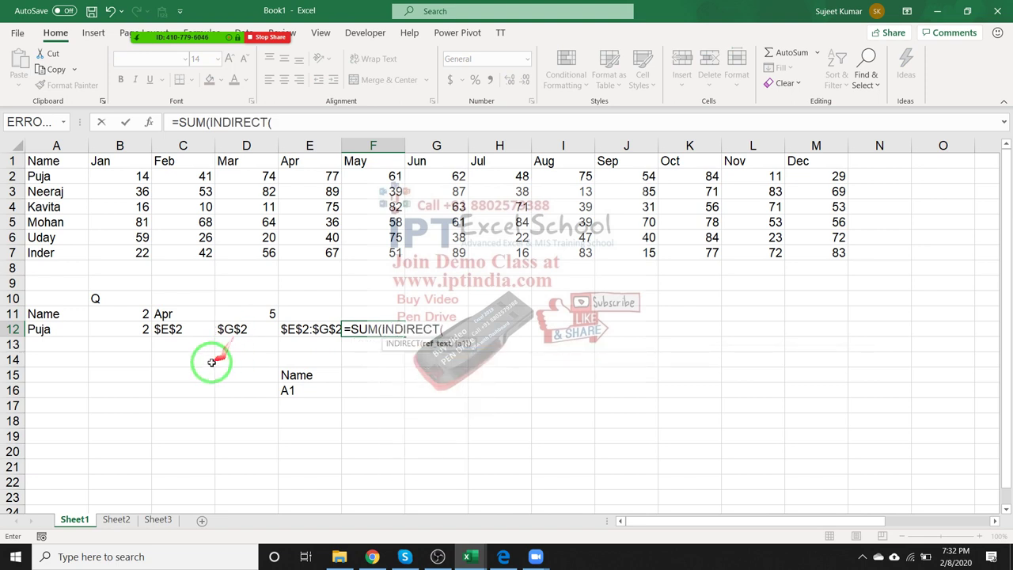
click(320, 336)
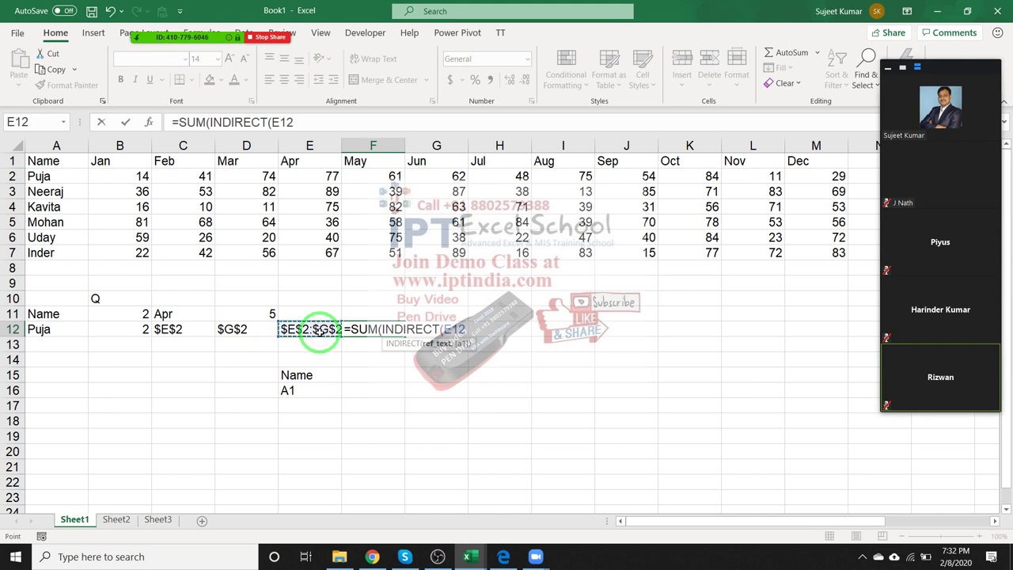
text())
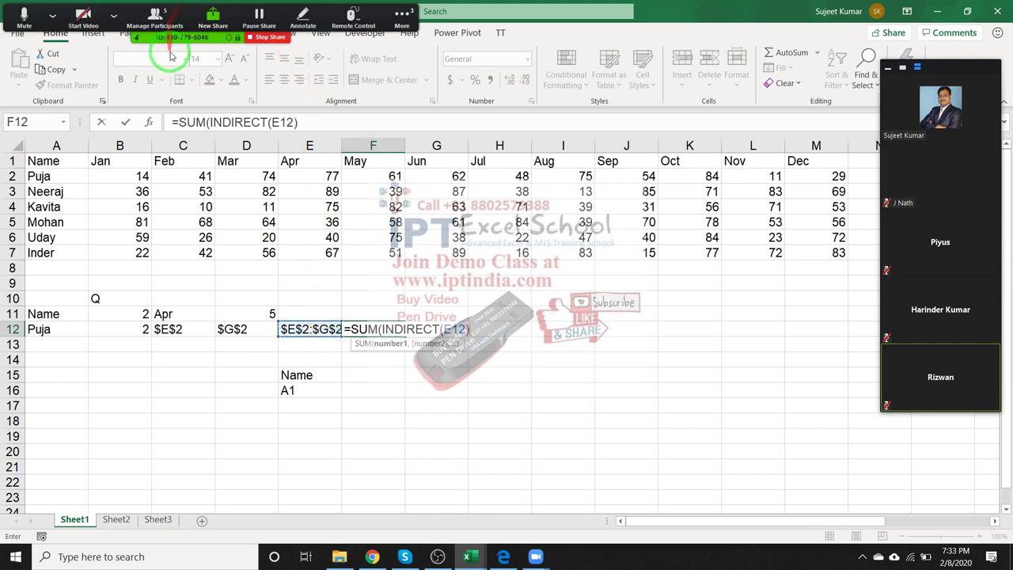
key(Return)
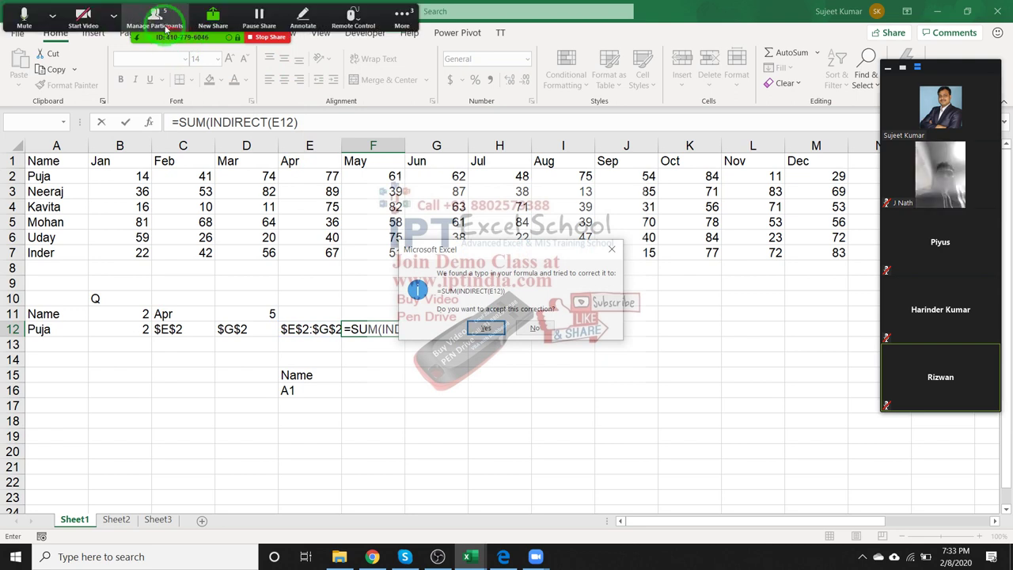
- Stop one meeting participant's video from the Zoom participants list
click(154, 9)
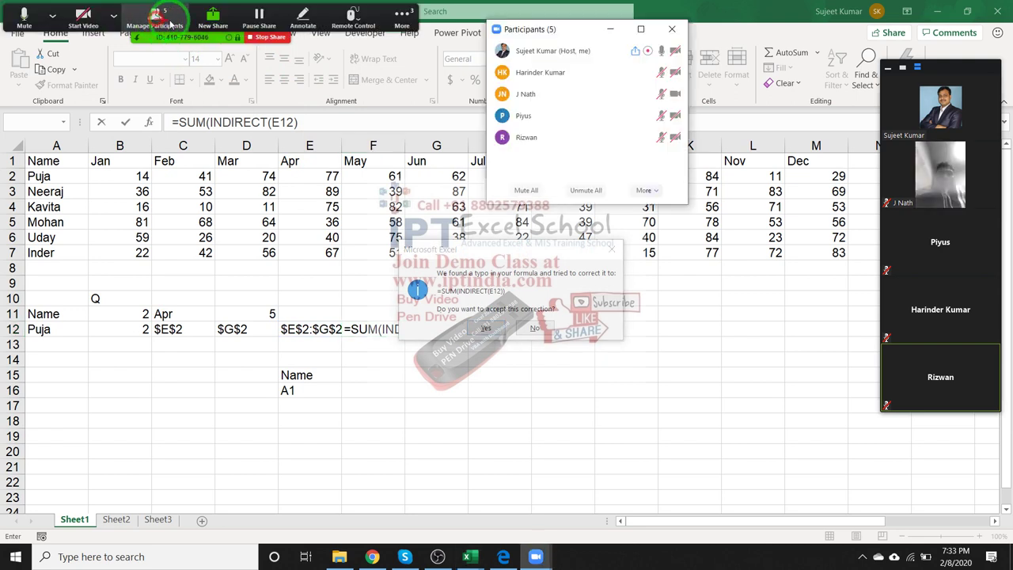
click(665, 94)
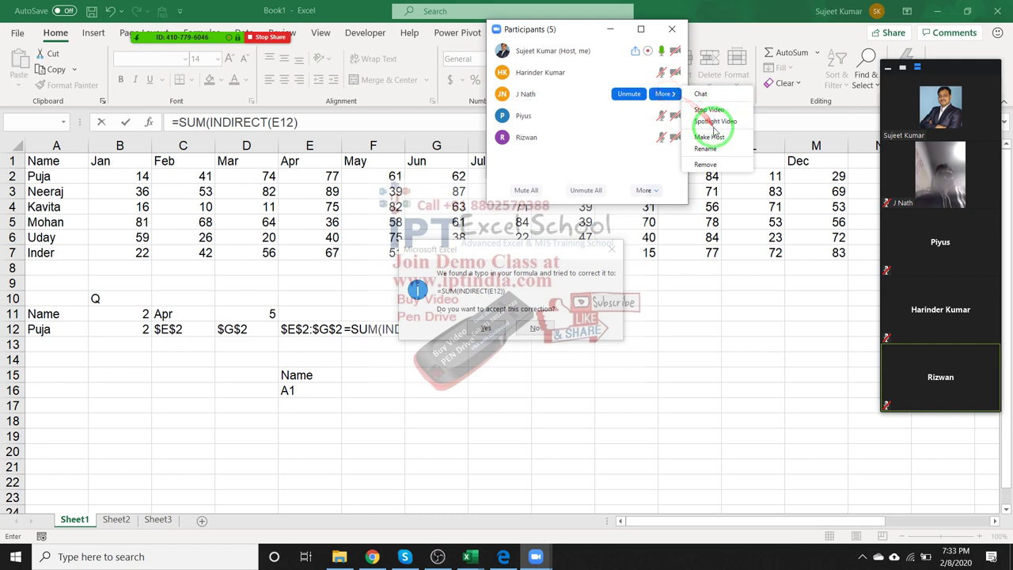
click(709, 109)
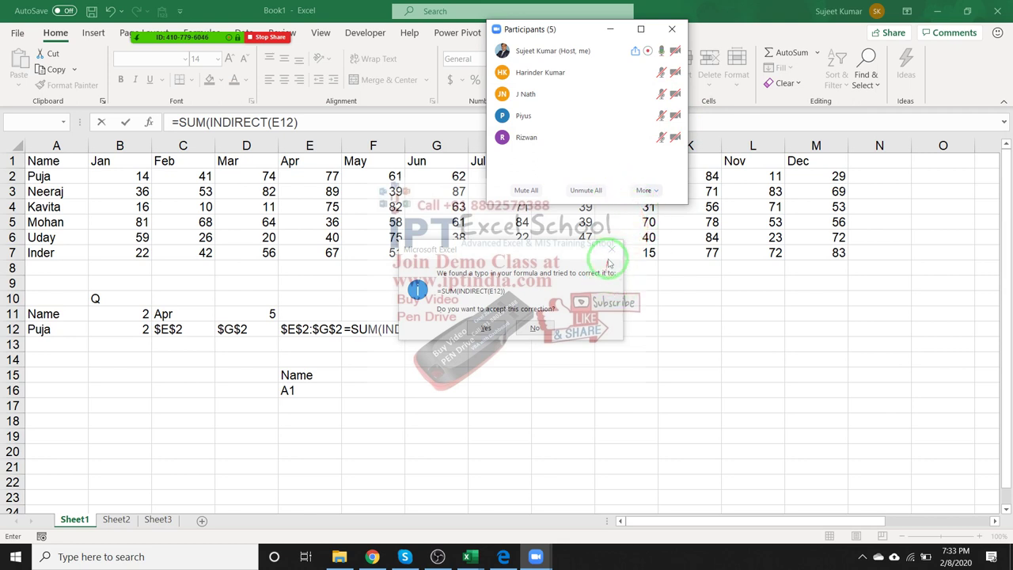
- Dismiss the formula correction and missing-parenthesis warnings and abandon the broken F12 entry
click(611, 252)
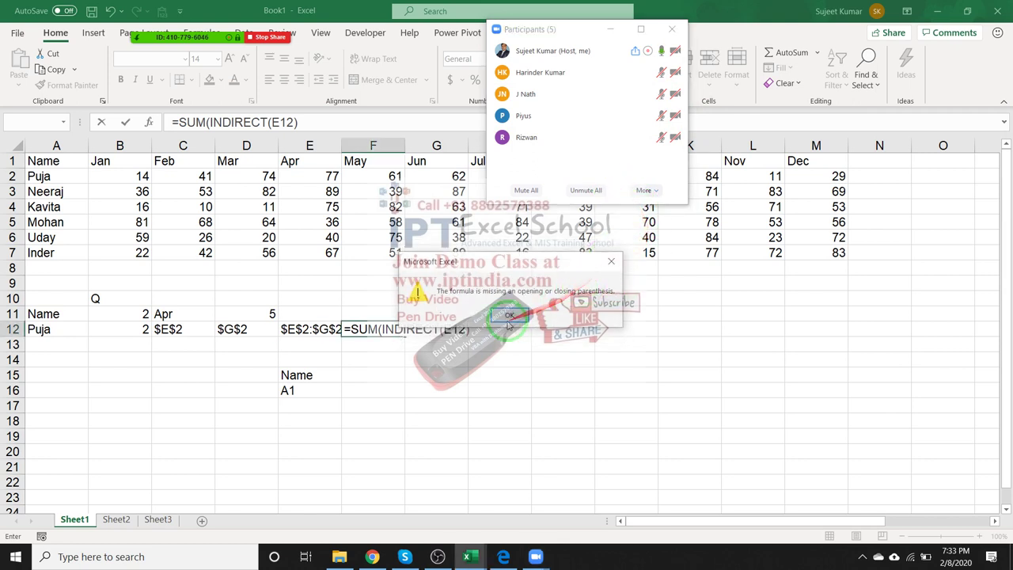
click(478, 320)
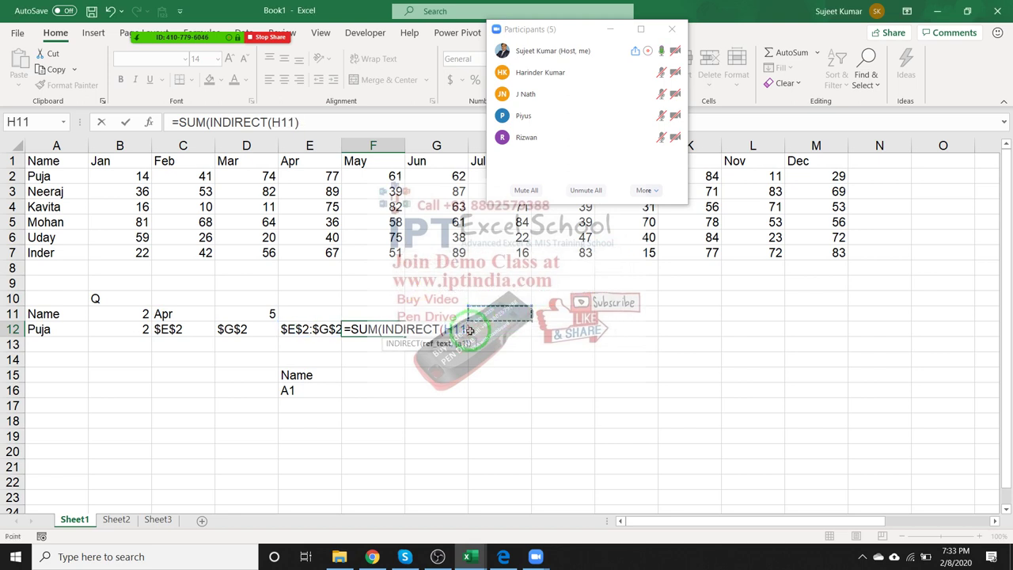
key(Escape)
- Re-enter =SUM(INDIRECT(E12)) in F12 so it returns 200
text(su)
key(Tab)
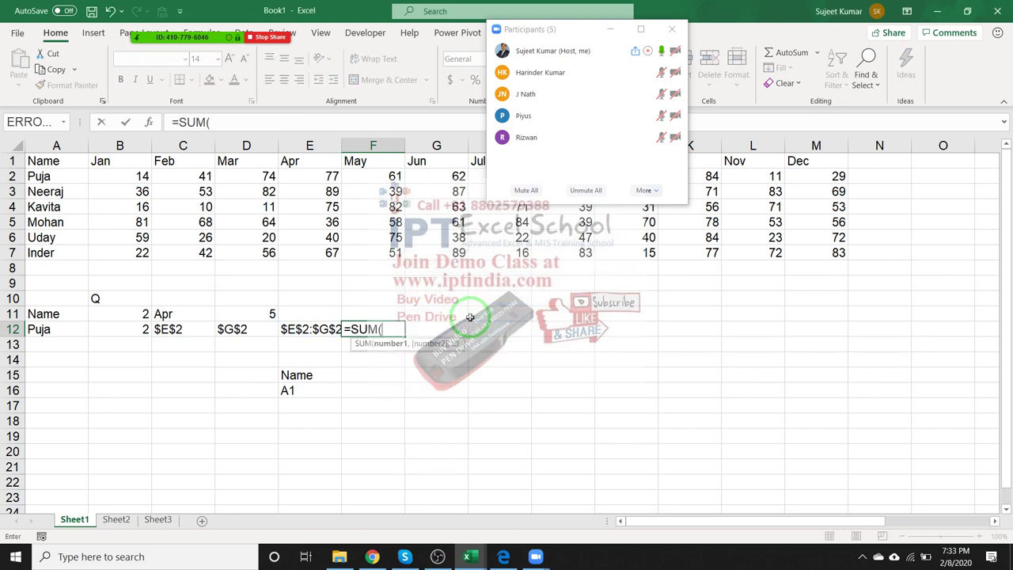
text(ind)
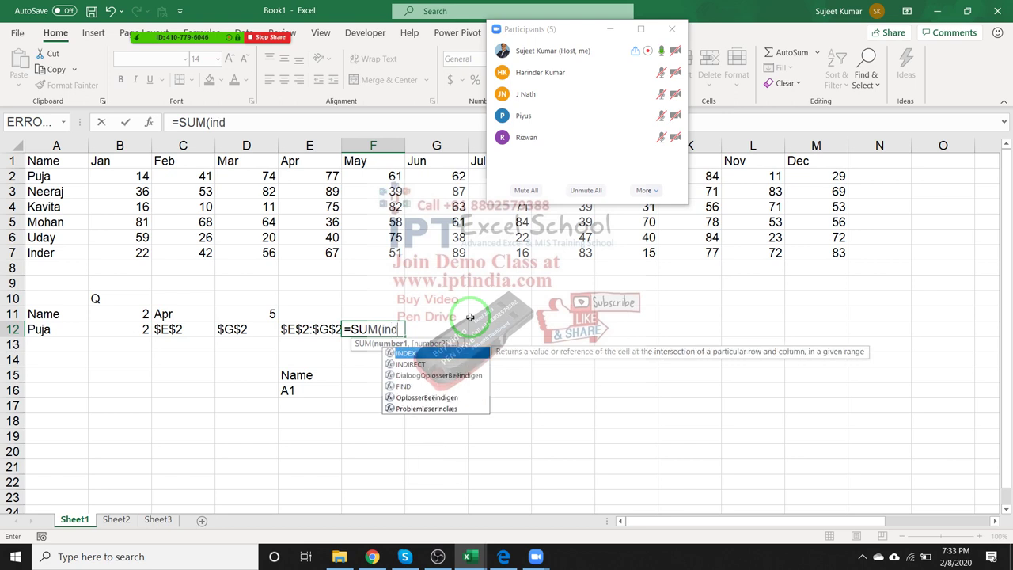
key(Down)
key(Tab)
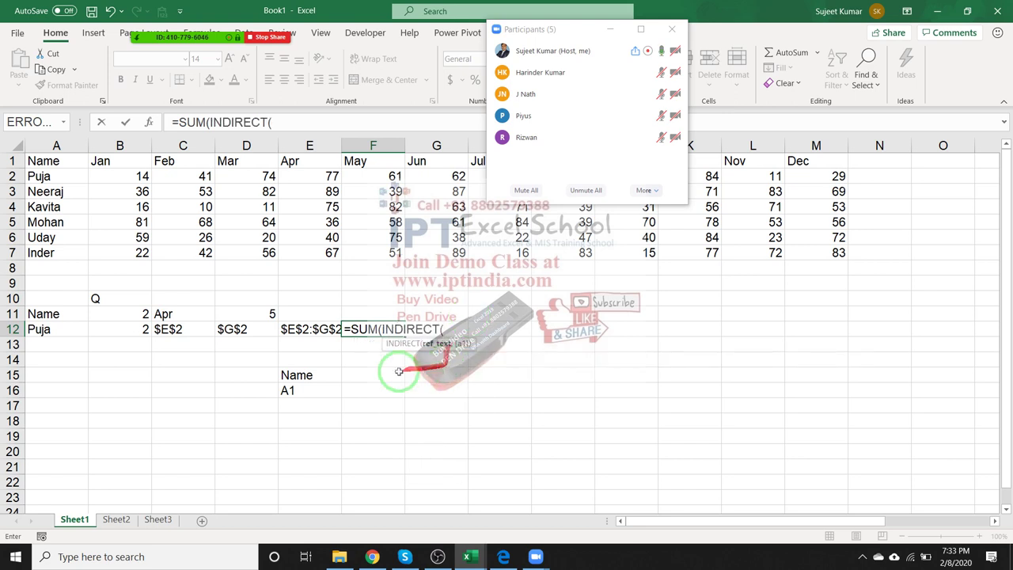
click(305, 326)
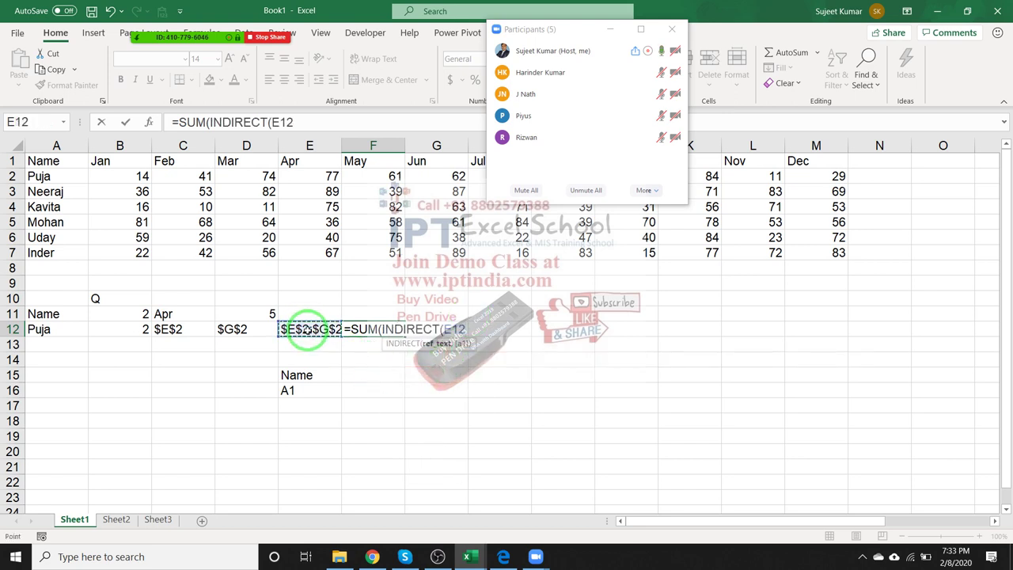
text()))
key(Return)
key(Up)
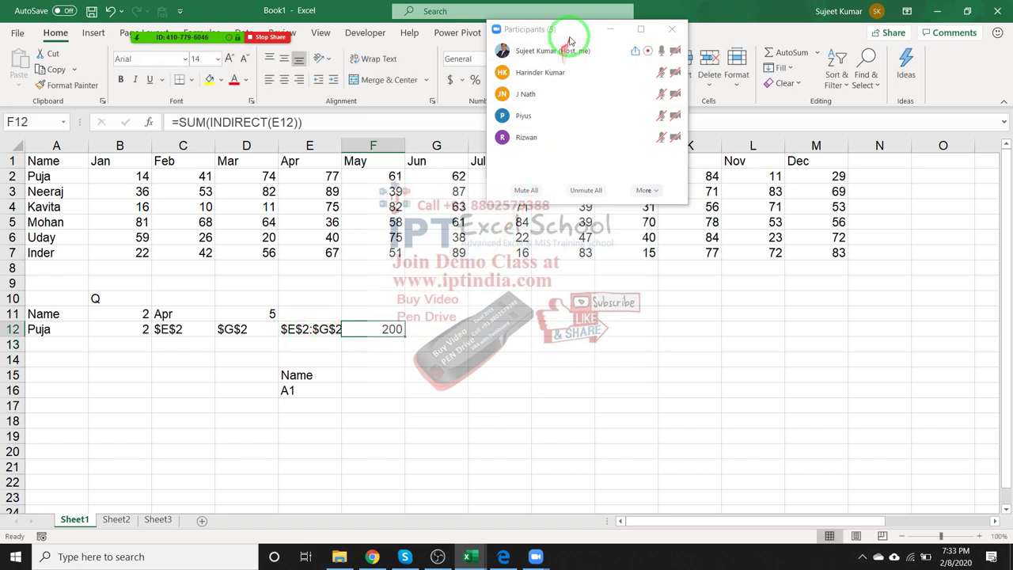
mouse_move(589, 37)
mouse_down()
mouse_move(659, 37)
mouse_move(821, 65)
mouse_up()
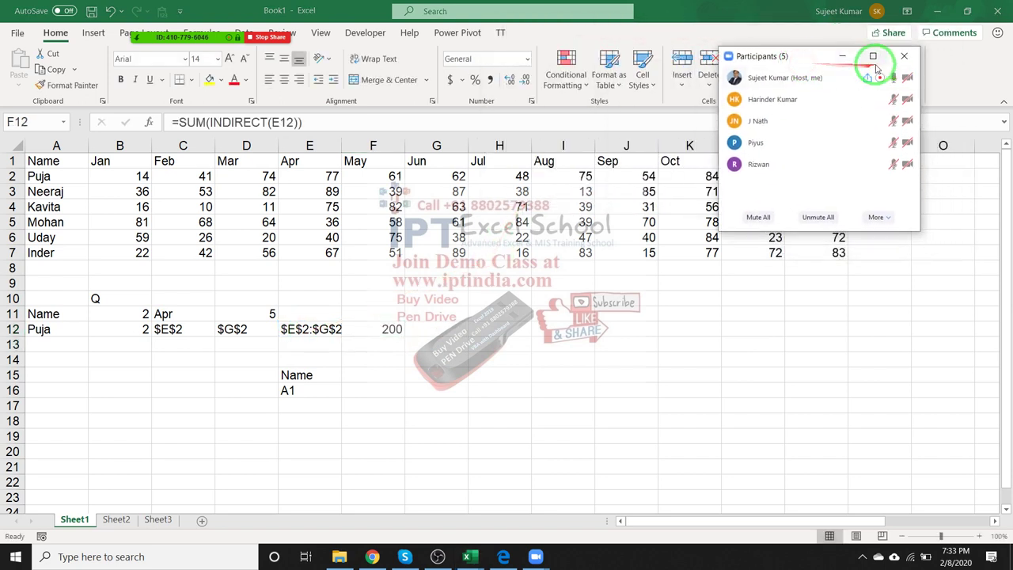
- Close the participants panel and review the month table, name A12, quarter B11 and total F12
click(905, 63)
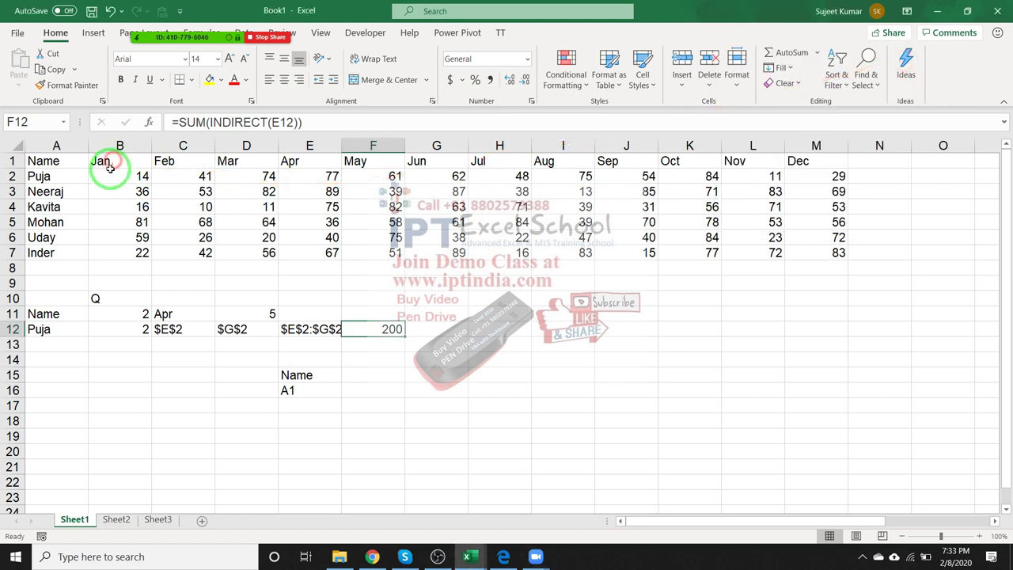
click(145, 163)
drag(145, 163, 819, 249)
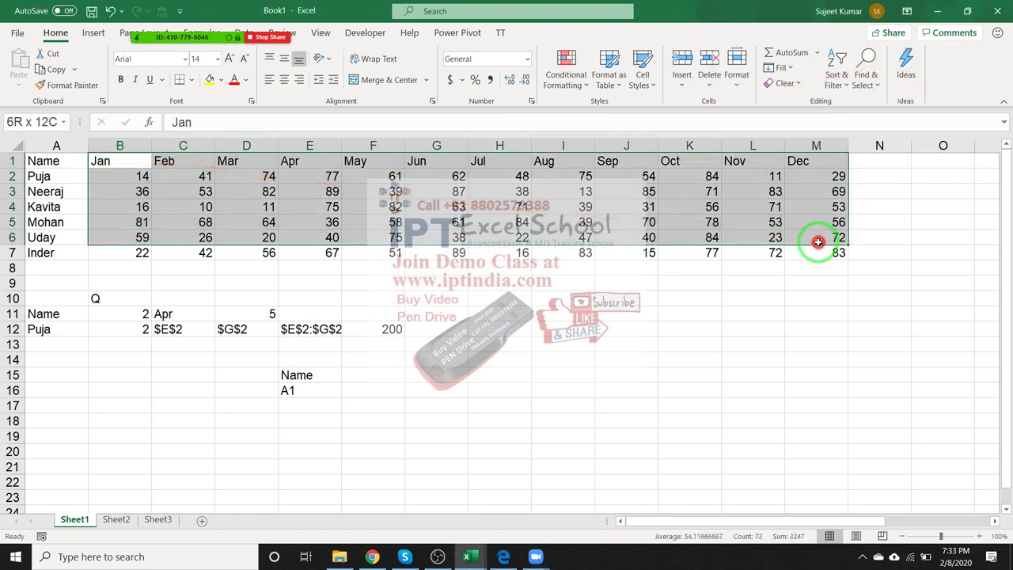
click(194, 339)
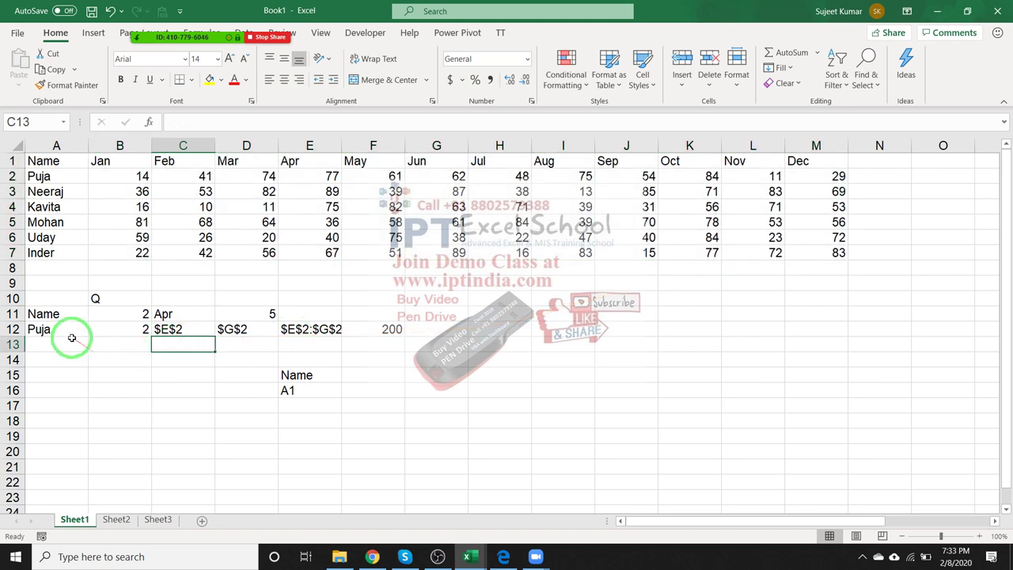
click(41, 328)
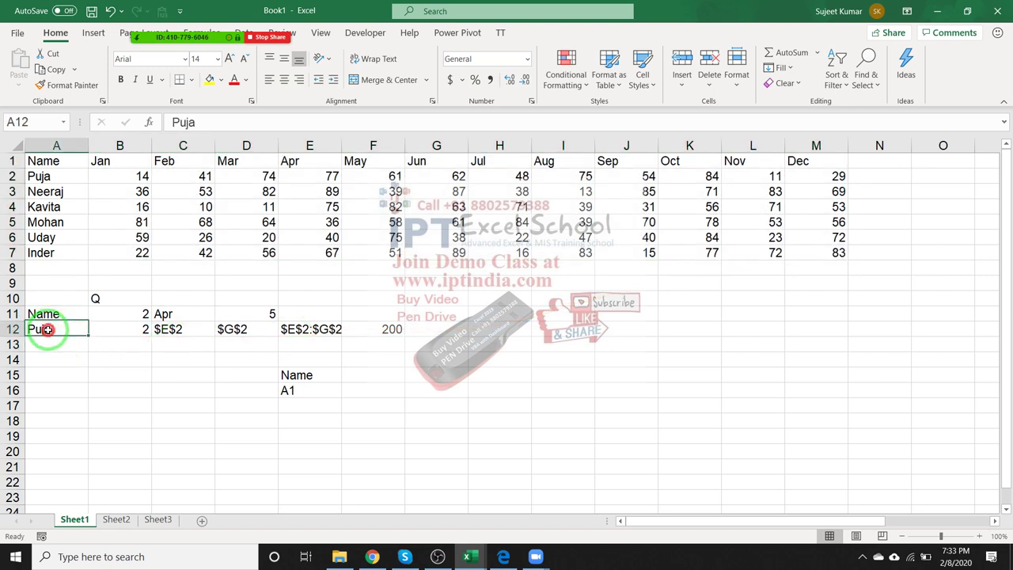
click(90, 313)
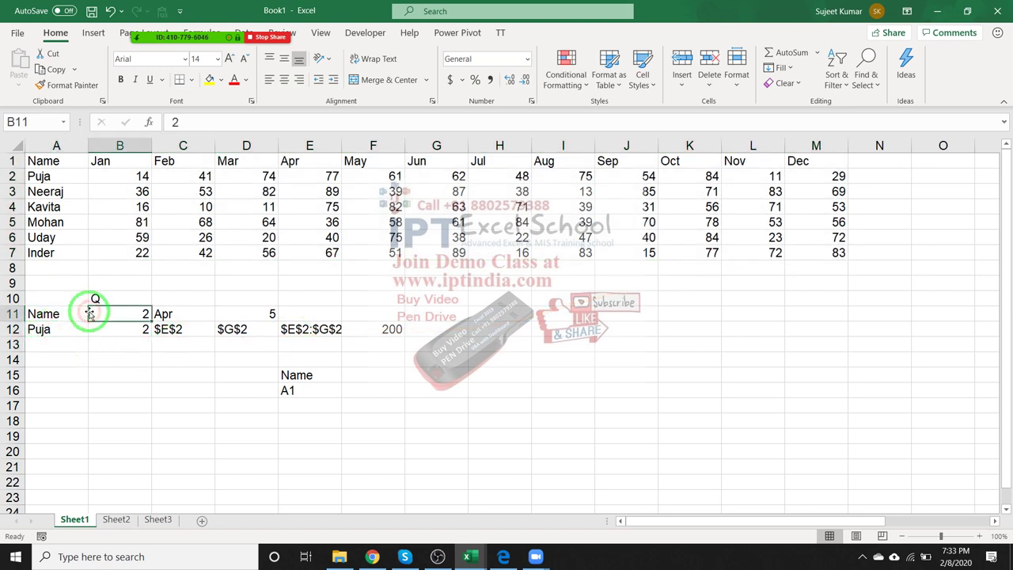
click(396, 330)
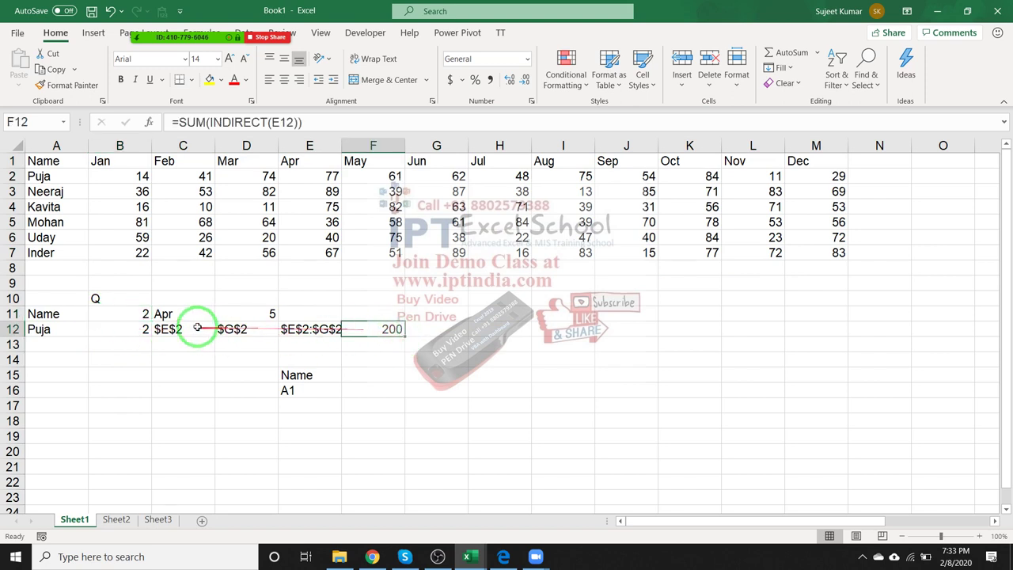
- Try quarters 1, 2 and 3 in B11, leaving it at 3
click(141, 314)
text(1)
key(Return)
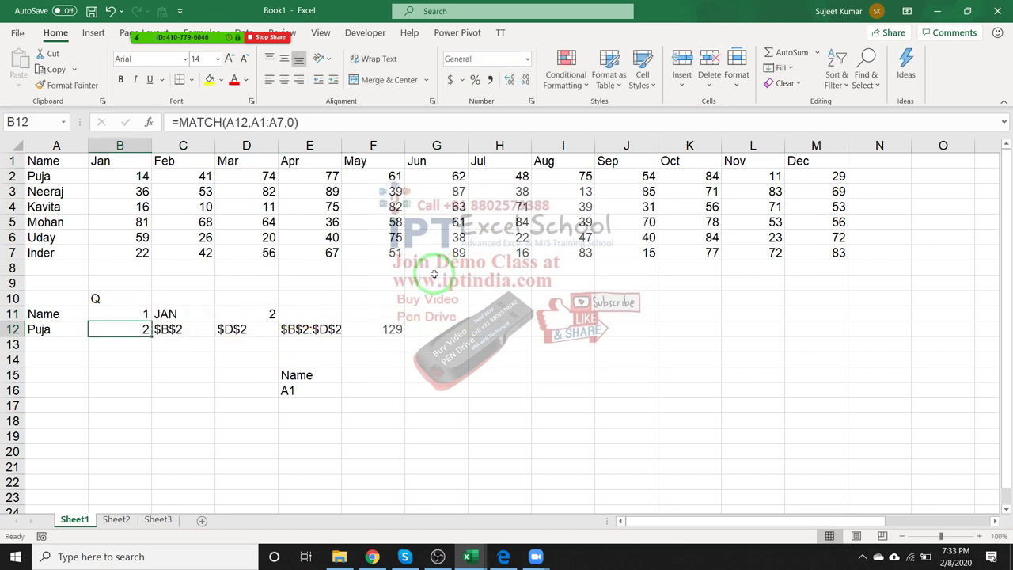
click(390, 329)
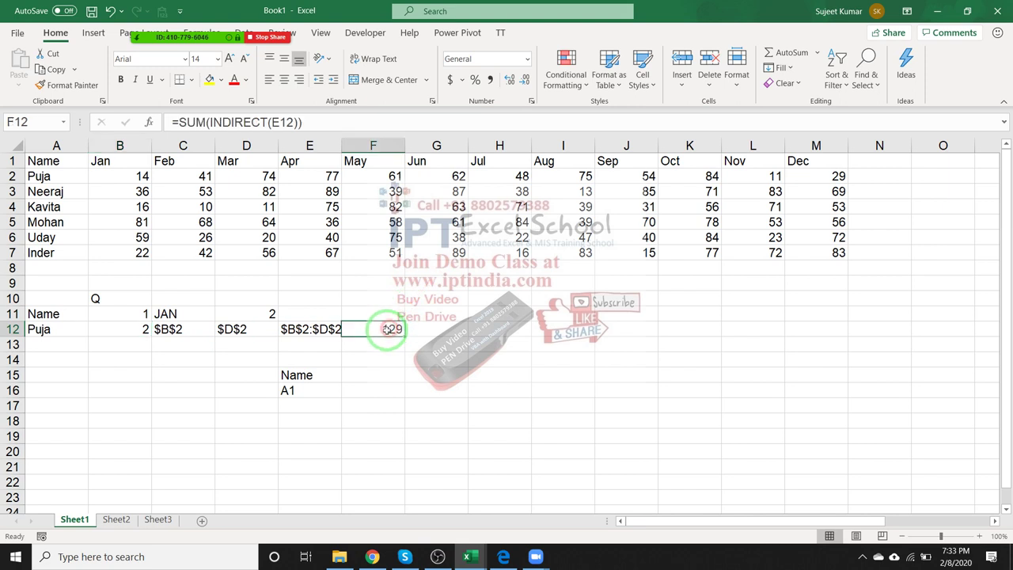
click(134, 313)
text(2)
key(Return)
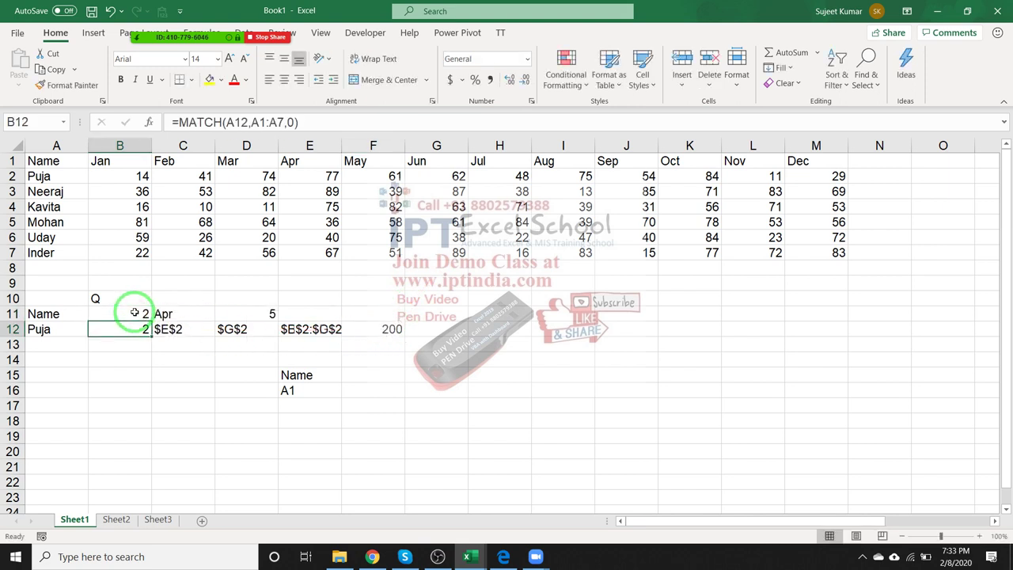
click(134, 313)
text(3)
key(Return)
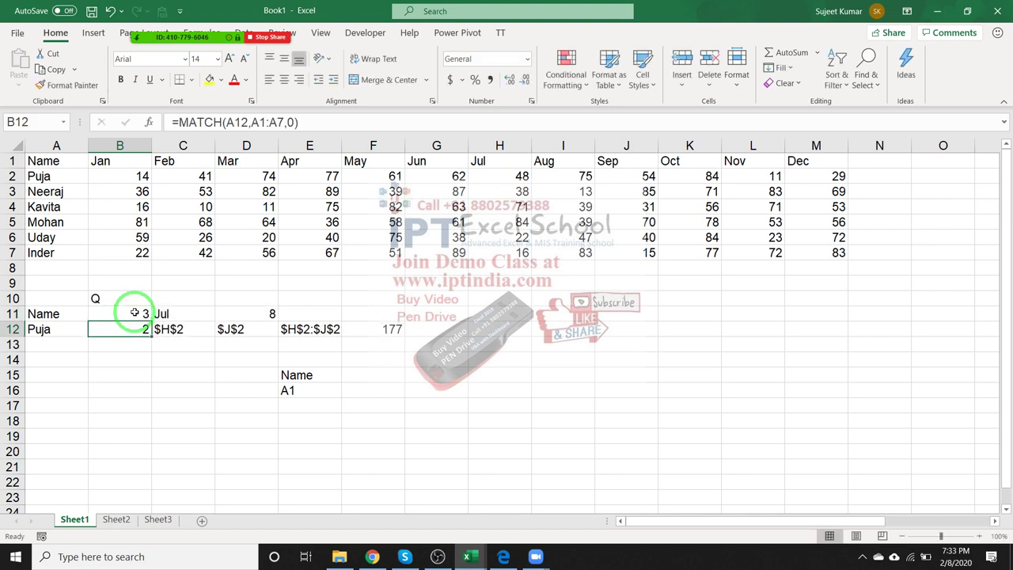
- Change the name in A12 to Inder and highlight the monthly values
click(39, 330)
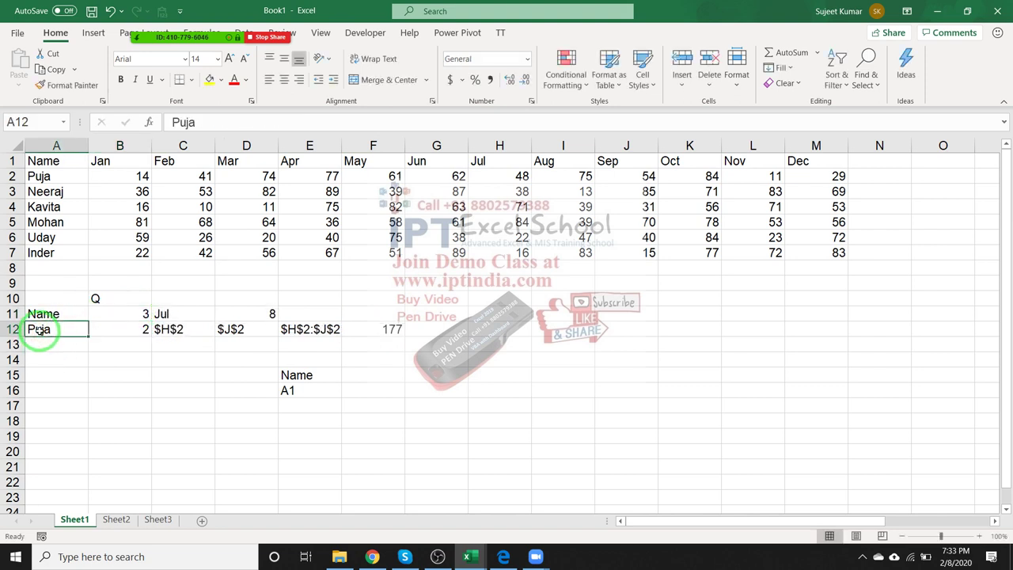
text(Inder)
key(Return)
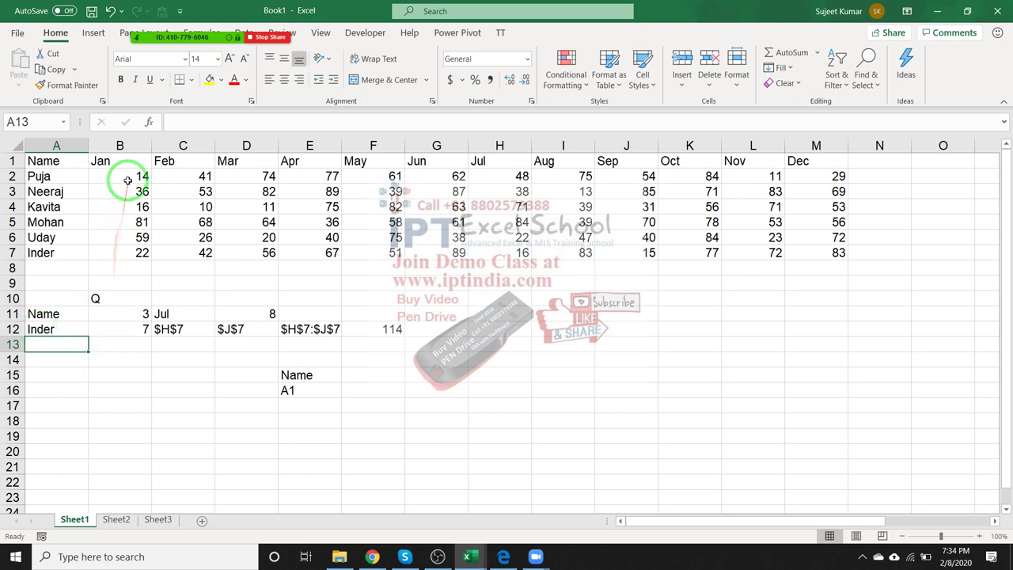
mouse_move(125, 176)
mouse_down()
mouse_move(872, 236)
mouse_move(813, 252)
mouse_up()
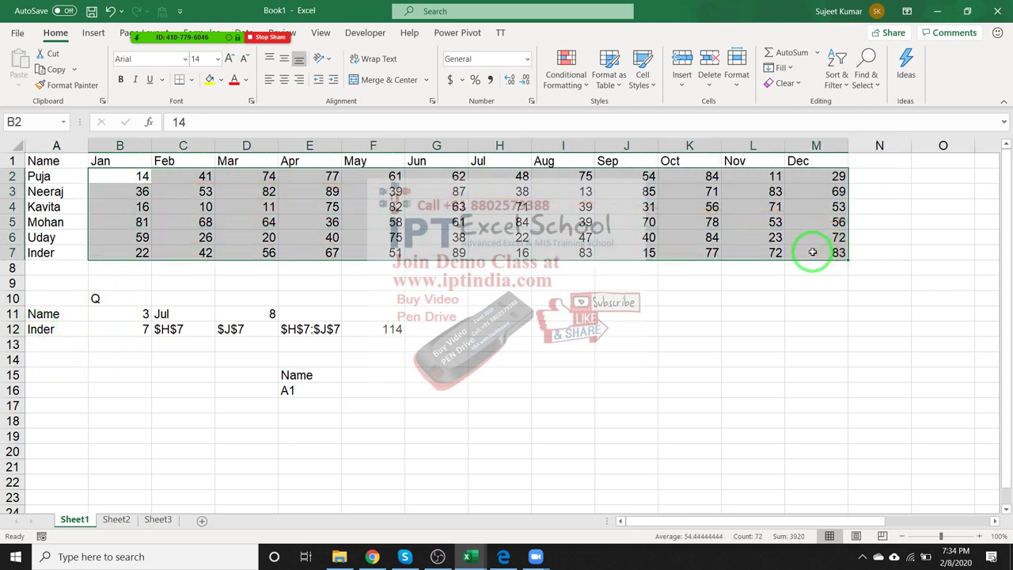
click(578, 282)
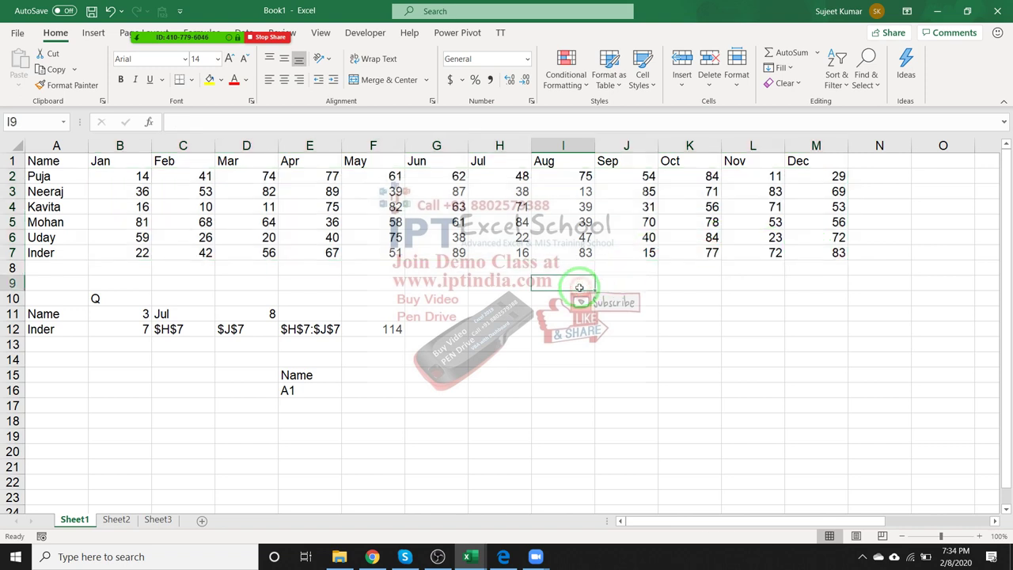
- Review C11's month-choice formula, its B11 reference and quarter start months, leaving it unchanged
double_click(188, 315)
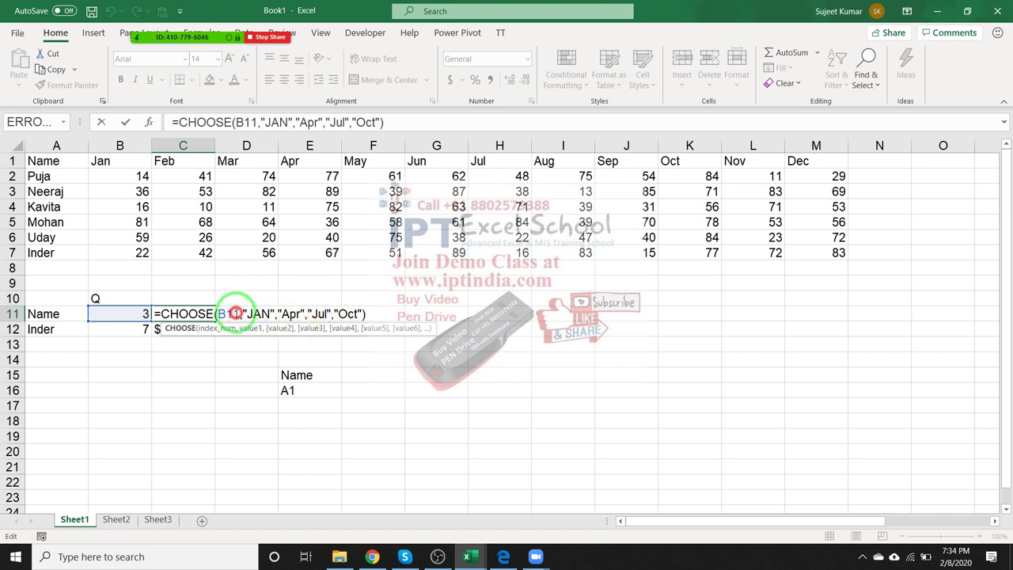
double_click(235, 313)
drag(249, 313, 352, 313)
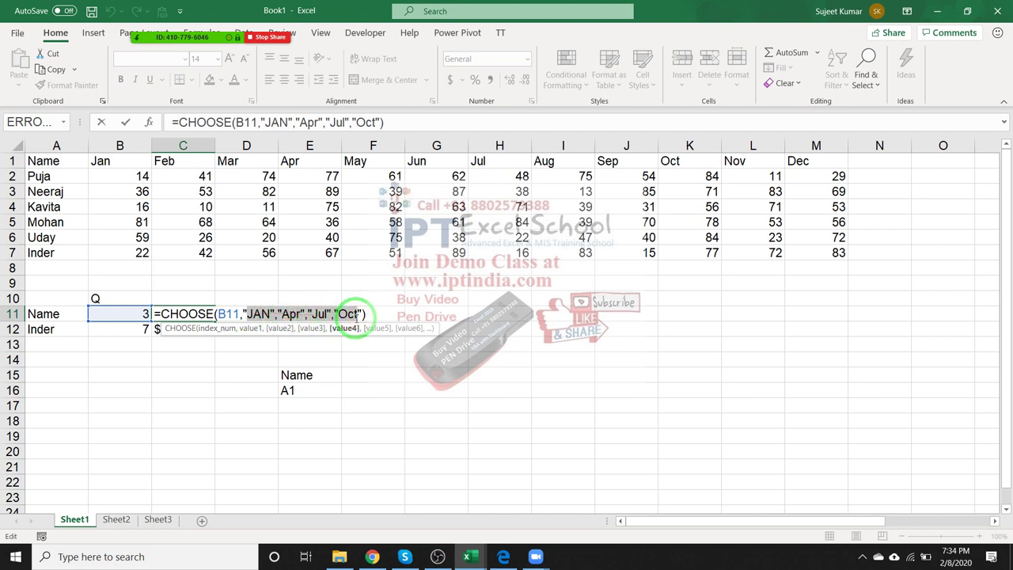
key(Return)
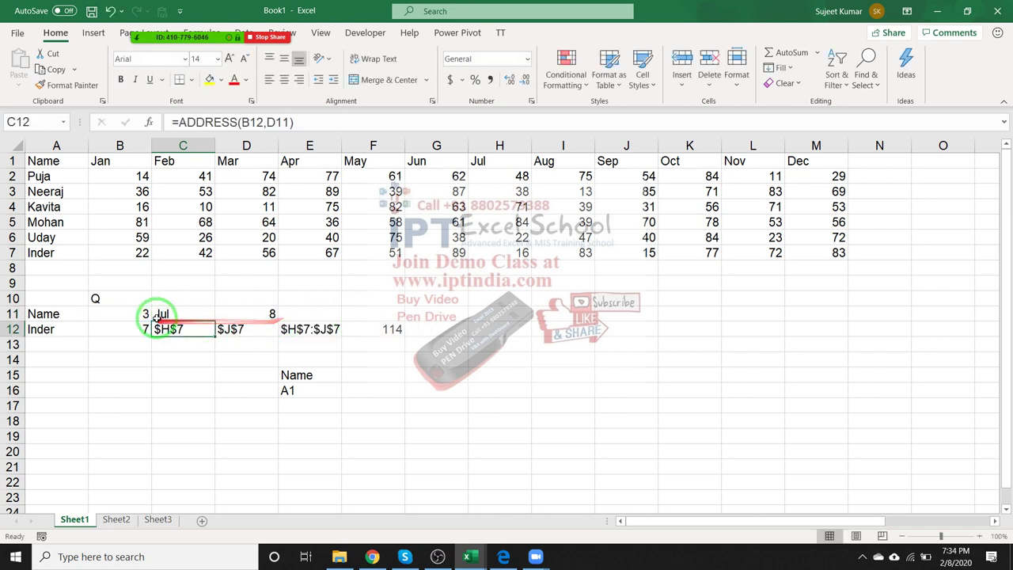
click(157, 313)
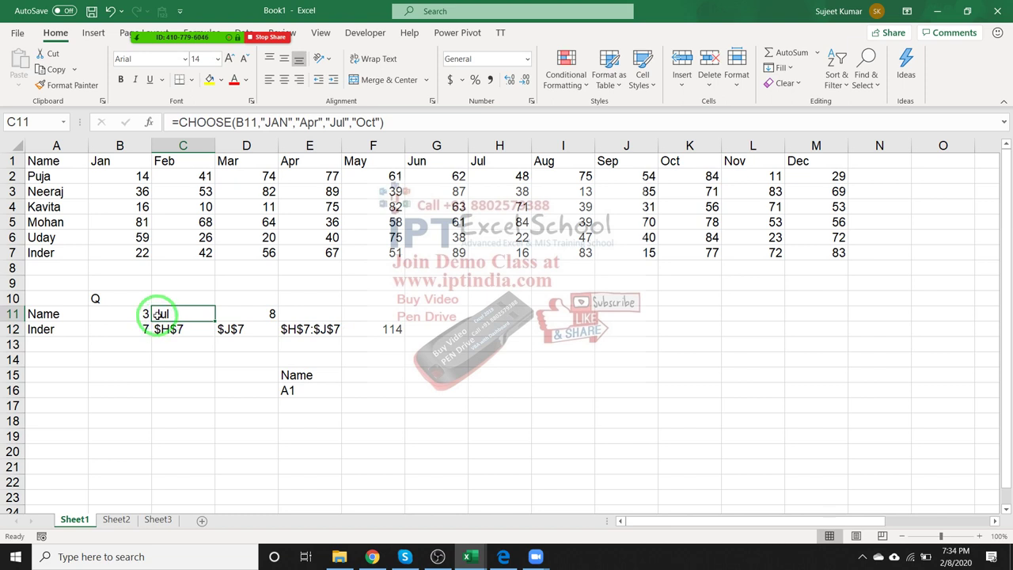
- Commit the month-position formula =MATCH(C11,1:1,0) in D11
click(230, 314)
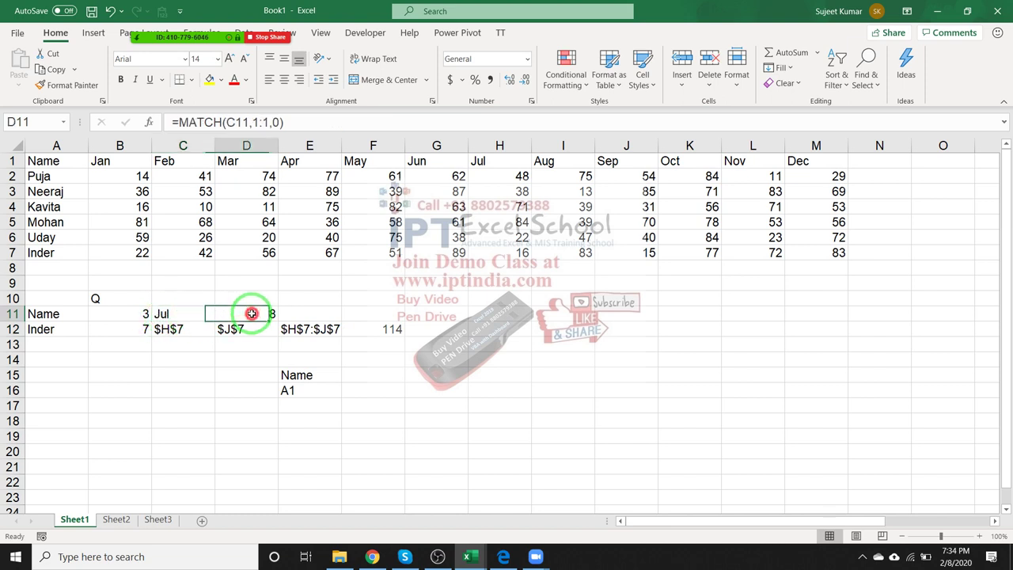
double_click(250, 313)
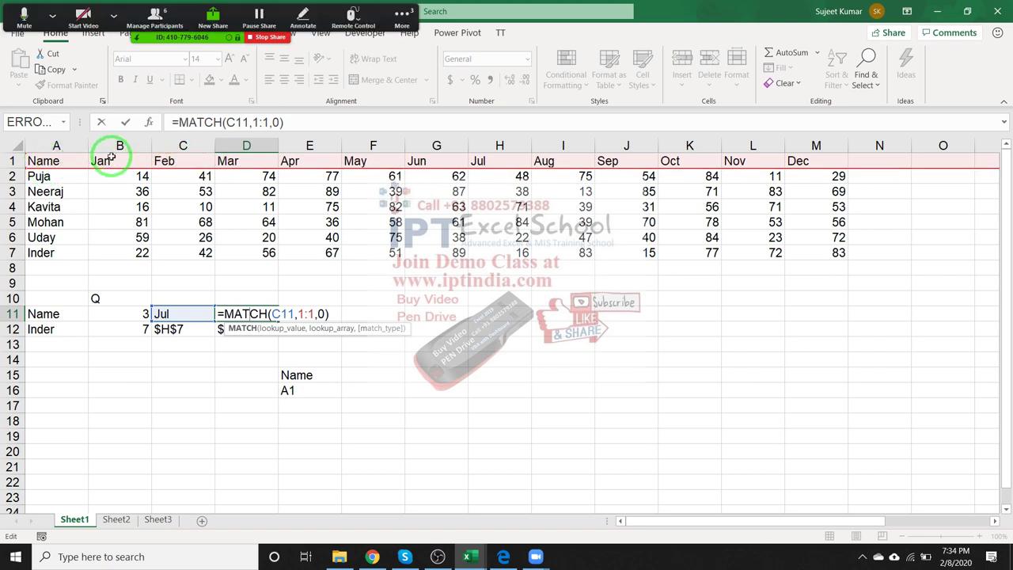
key(ctrl+Return)
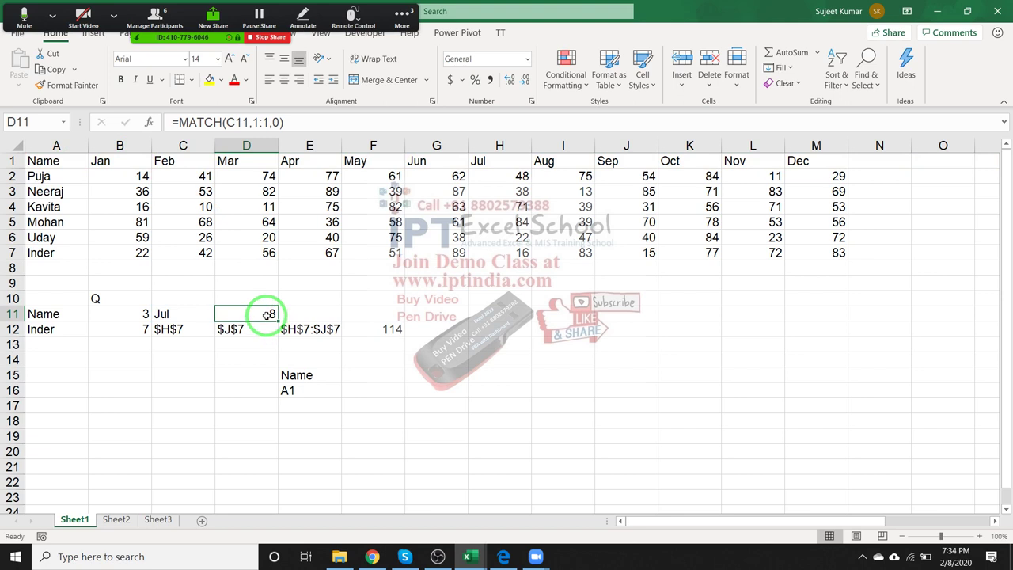
- Set the quarter in B11 to 1 and check D11's recalculated position against Jan
click(141, 311)
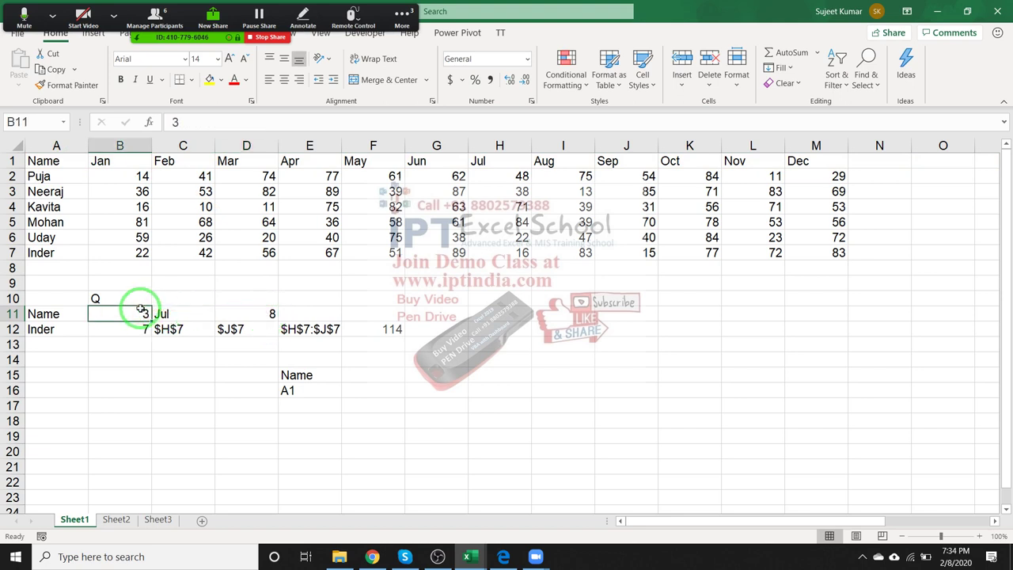
text(1)
key(Return)
click(257, 309)
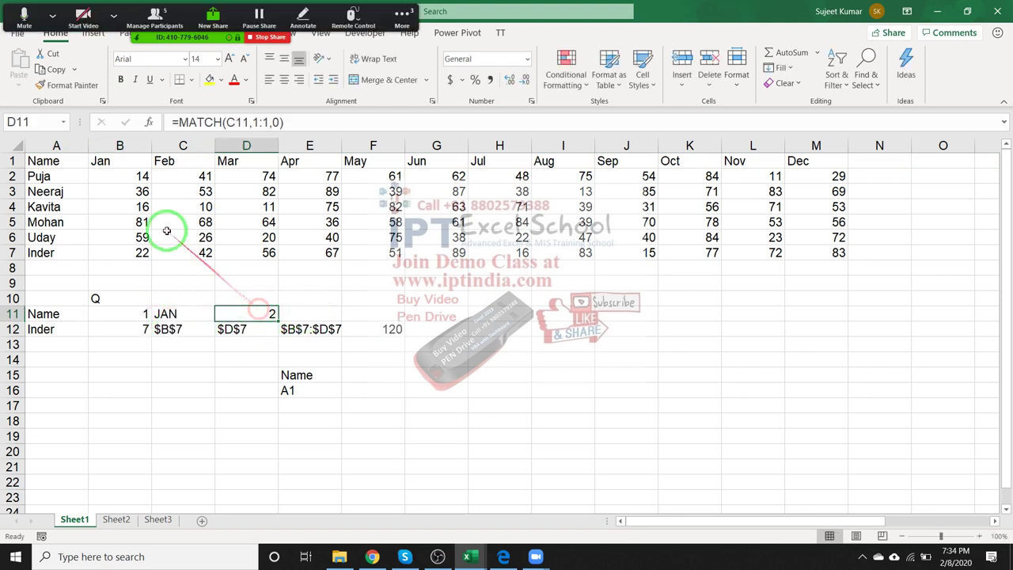
click(115, 161)
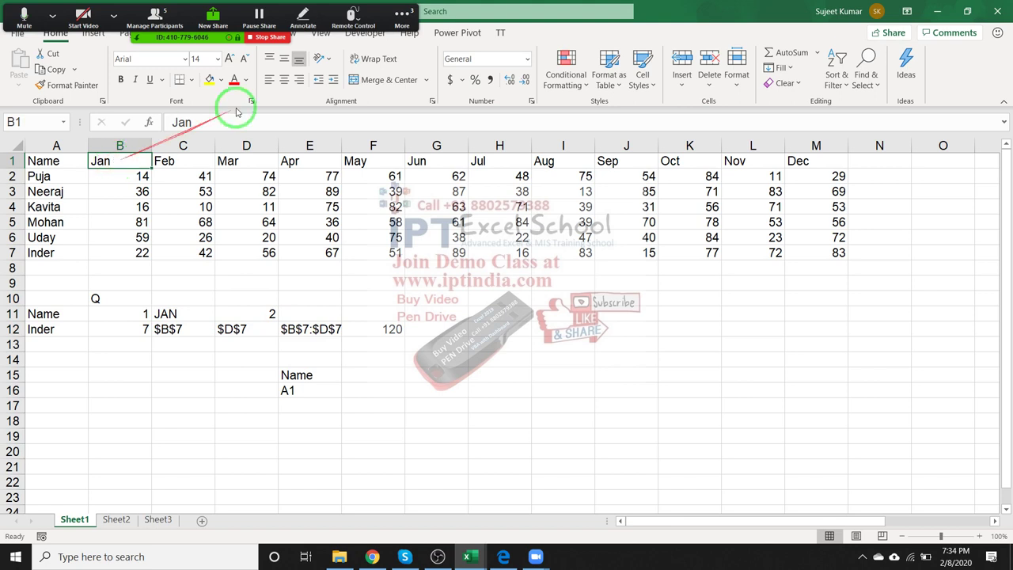
click(401, 20)
- Open and close the group chat, then stop one participant's video
click(418, 45)
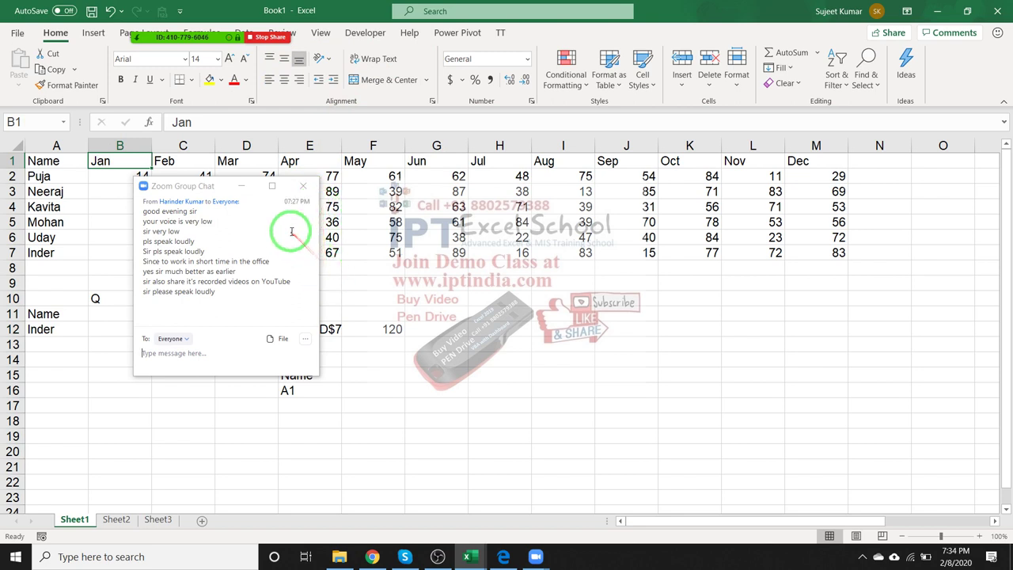
click(302, 186)
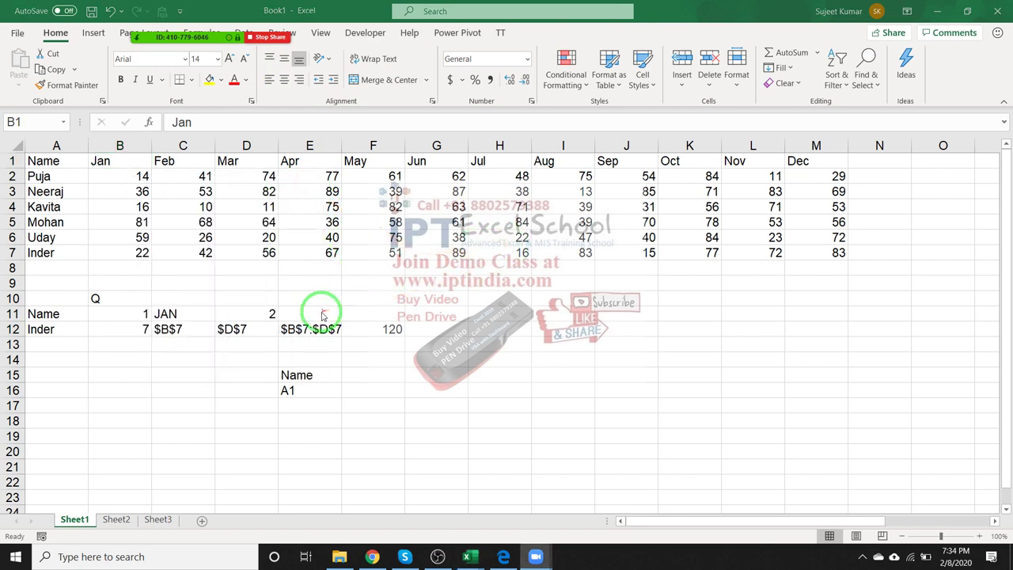
mouse_move(207, 20)
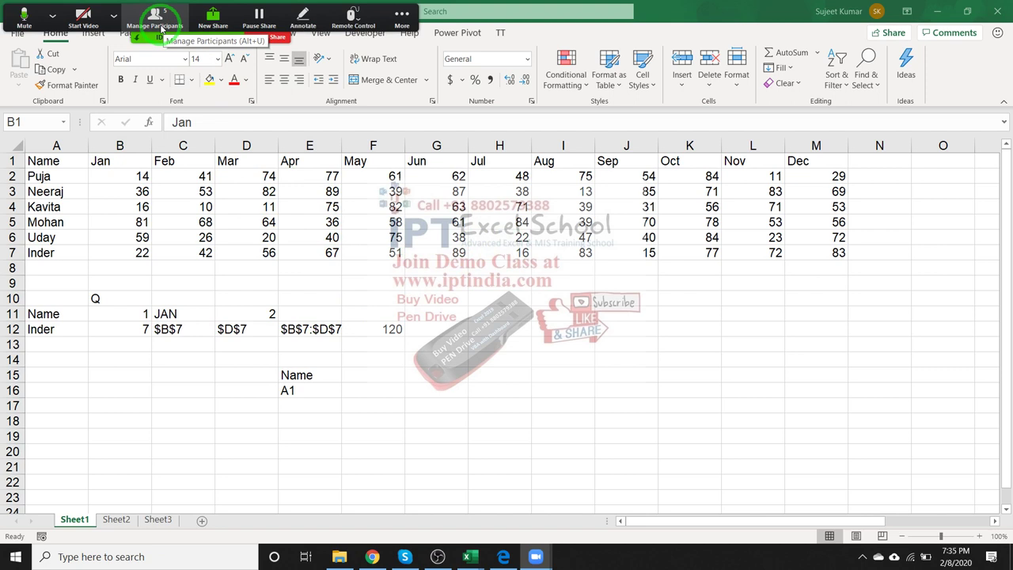
click(161, 28)
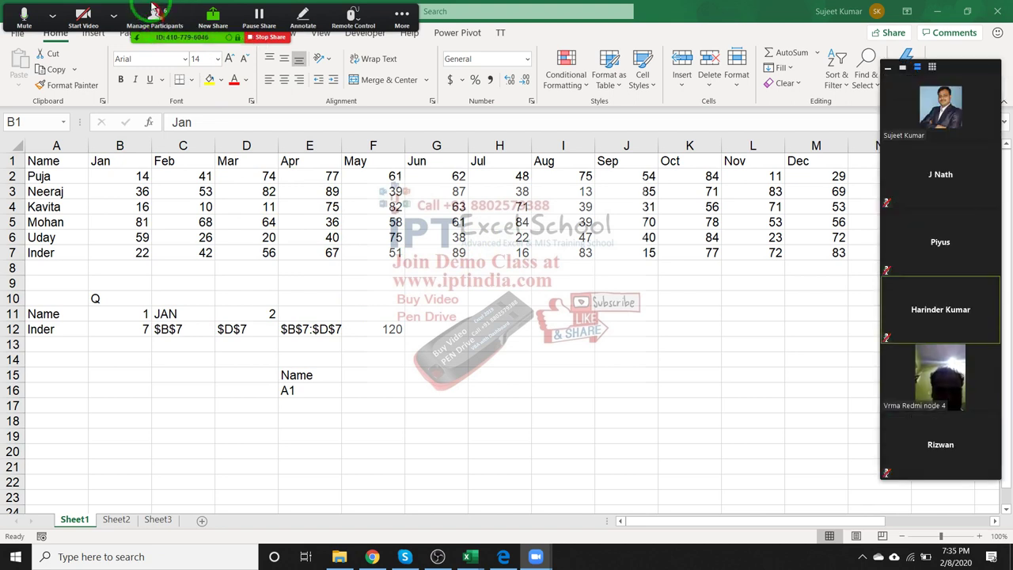
click(163, 28)
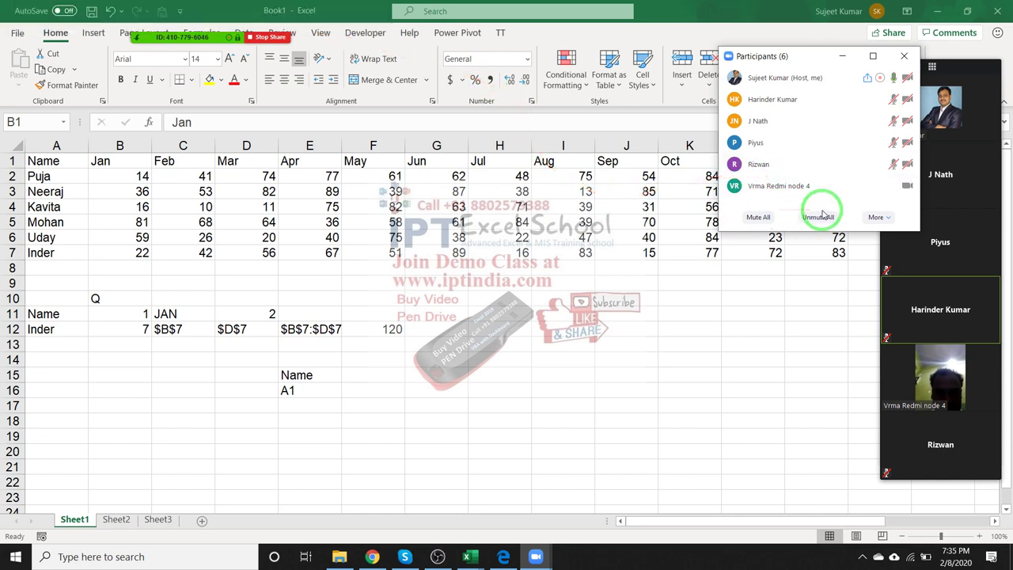
mouse_move(900, 190)
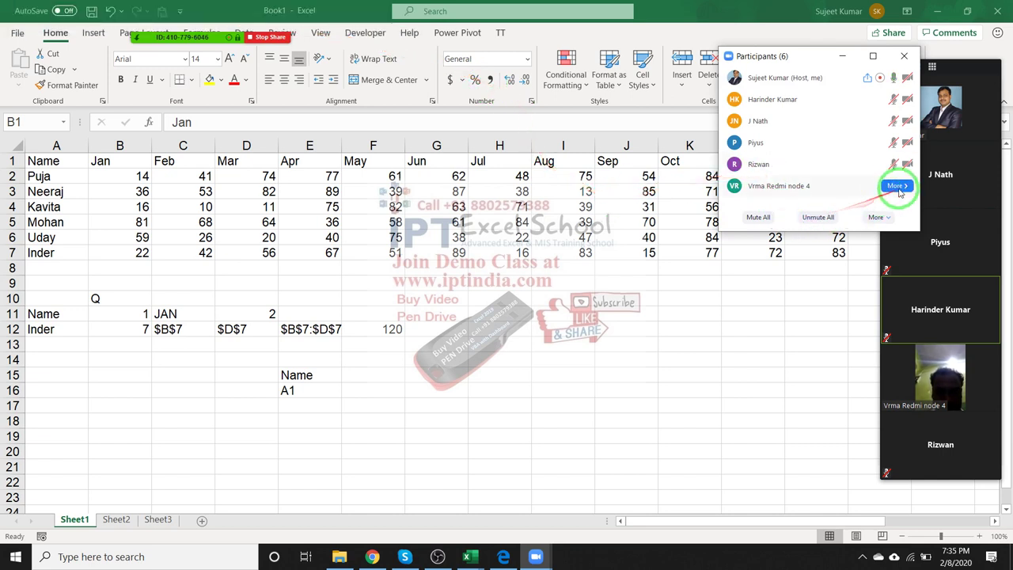
click(897, 187)
click(938, 202)
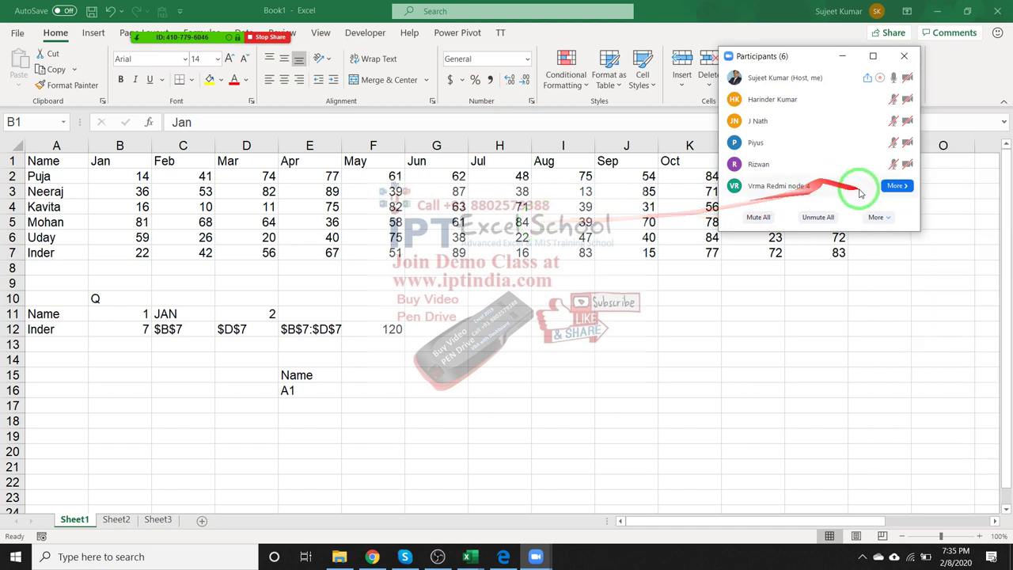
- Open a private chat with that participant, then close the participants list and chat
click(897, 186)
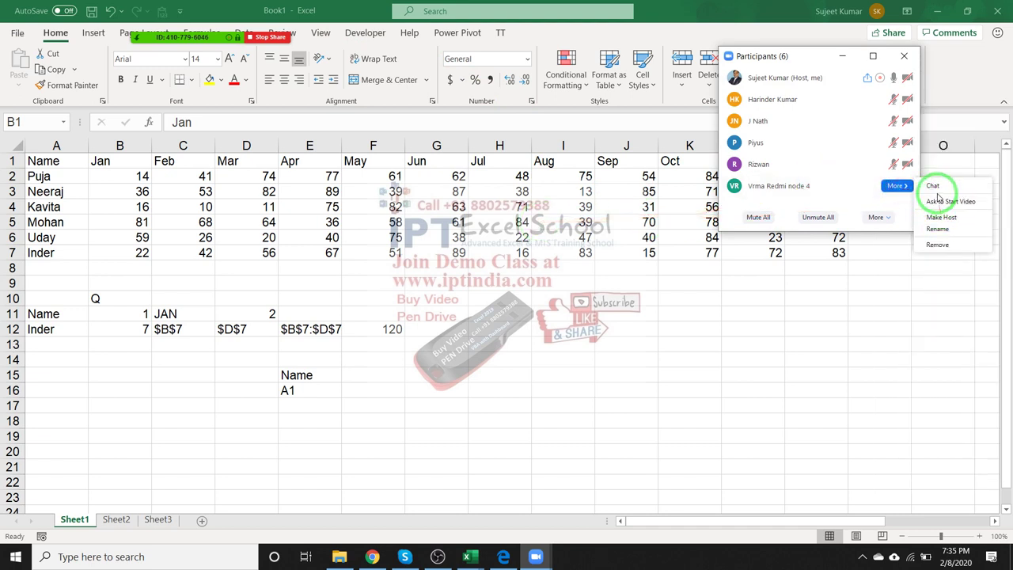
click(935, 186)
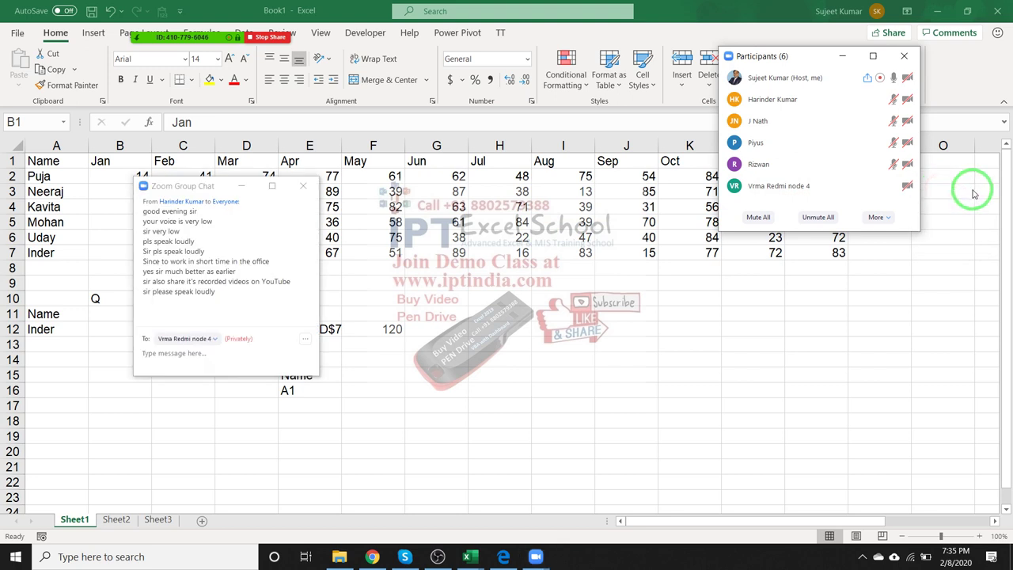
click(221, 336)
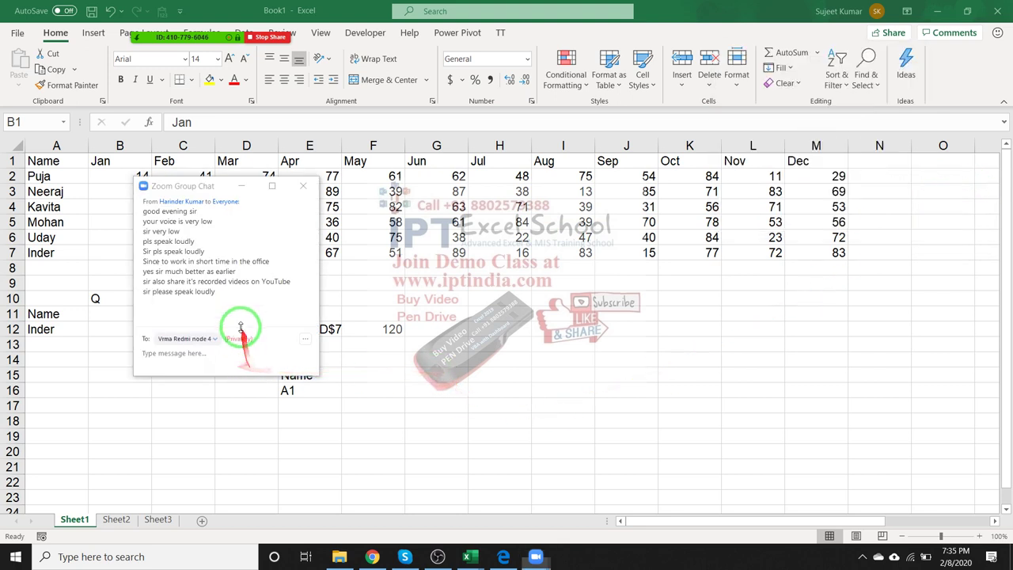
click(303, 186)
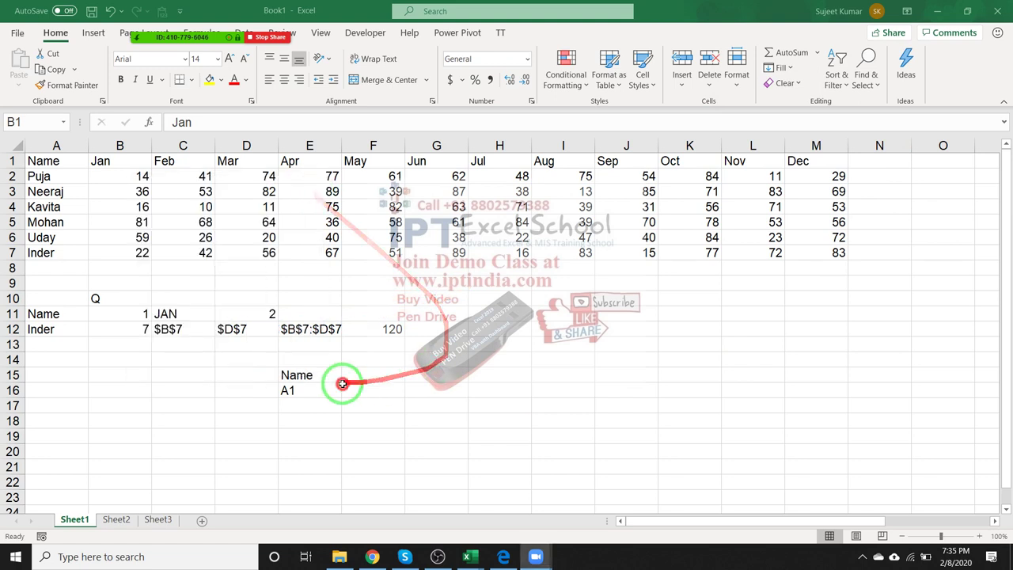
- Review the D11 month position and B12 name-lookup MATCH formula, leaving them unchanged
click(262, 315)
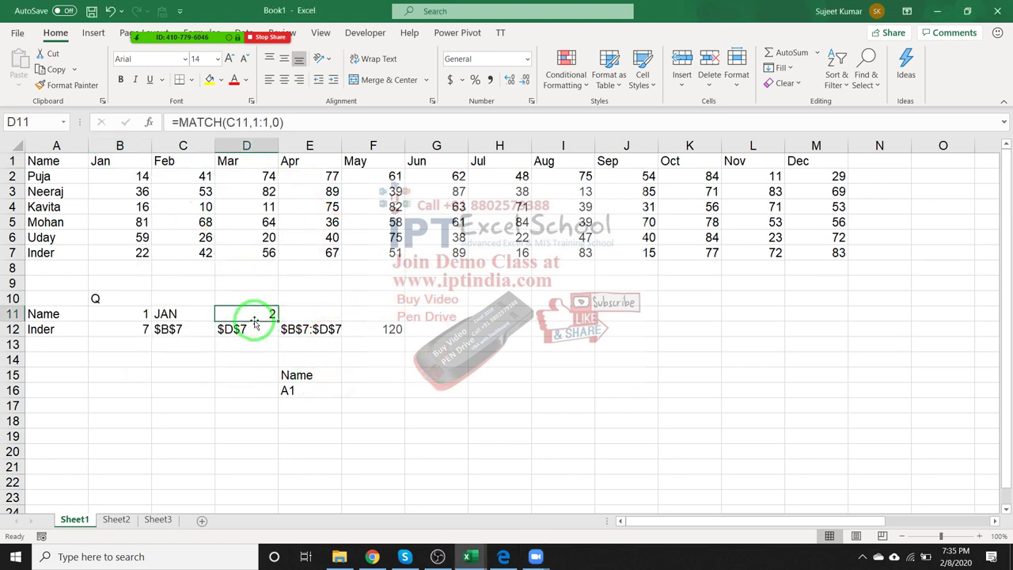
double_click(140, 328)
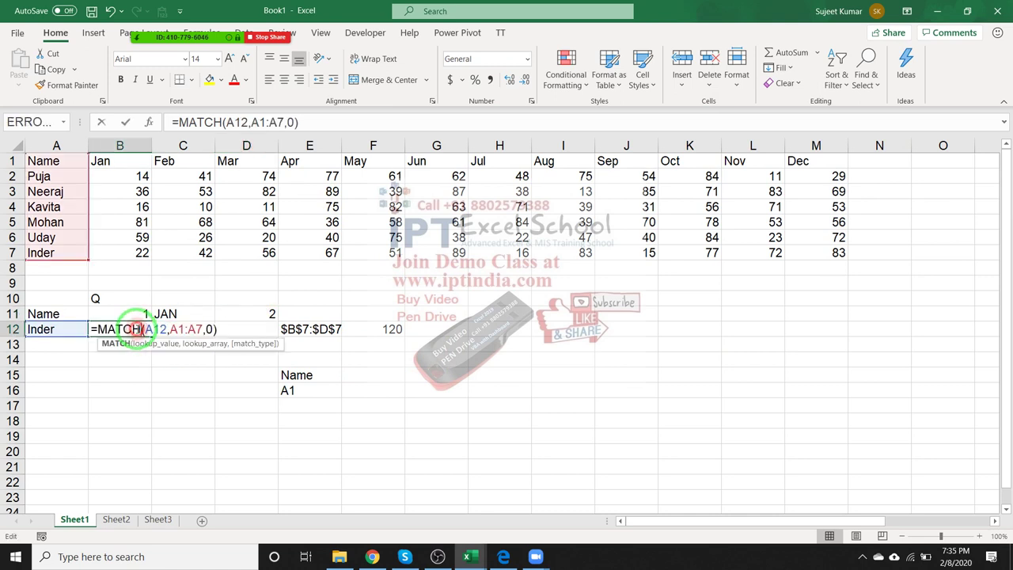
key(Return)
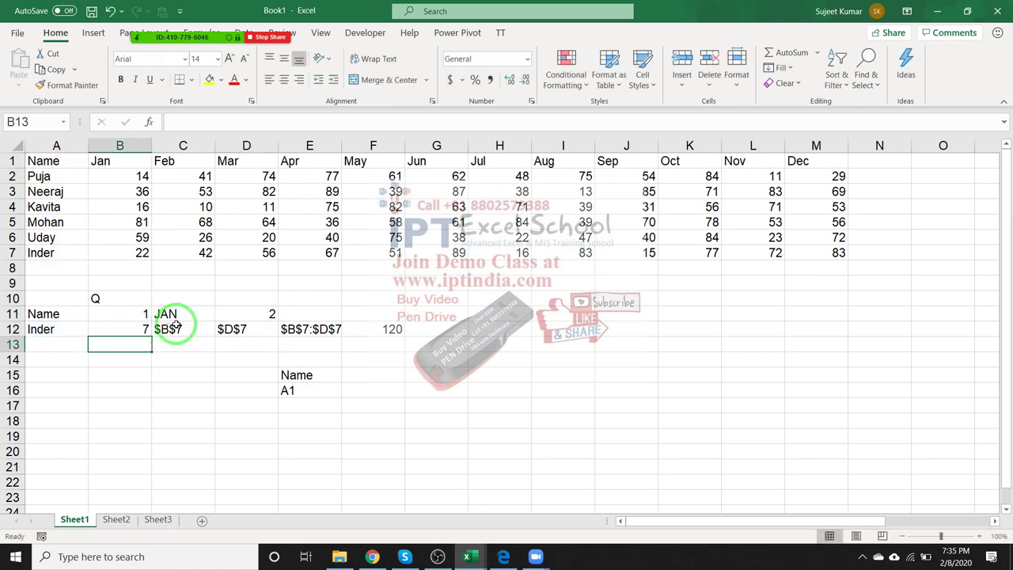
click(250, 316)
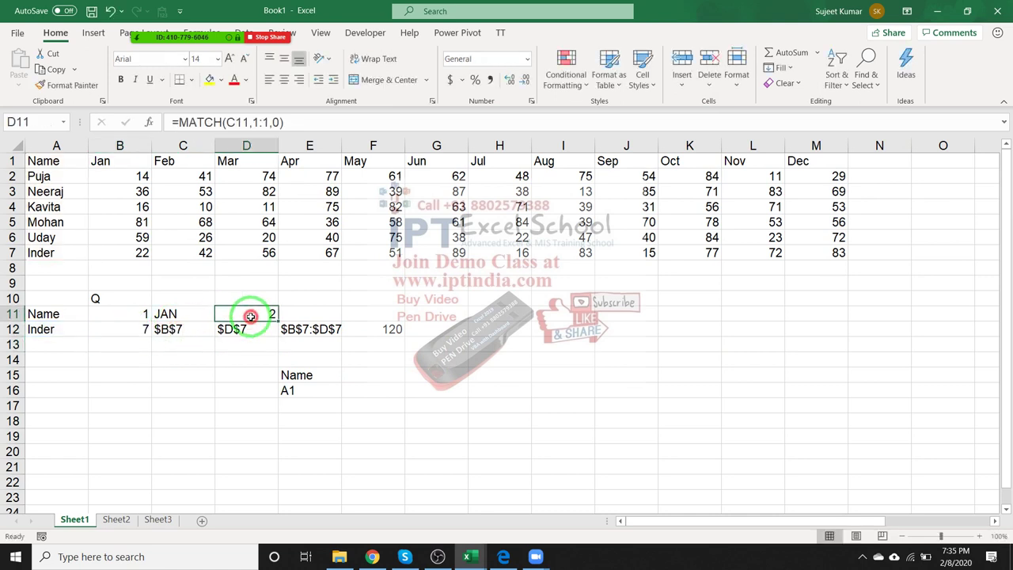
click(136, 327)
- Review C12's =ADDRESS(B12,D11) formula unchanged, then circle the data table in red
click(270, 313)
click(168, 331)
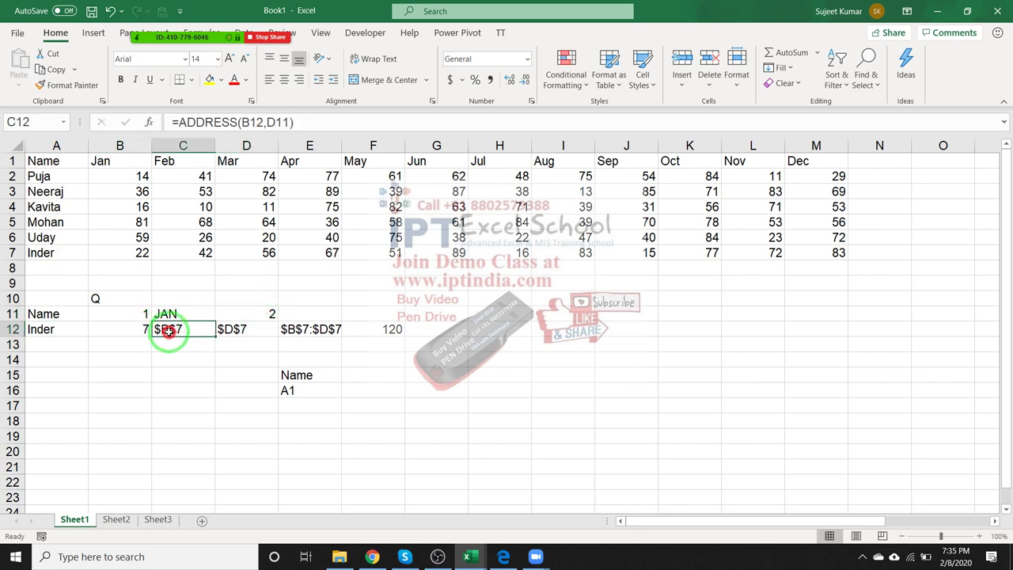
double_click(171, 331)
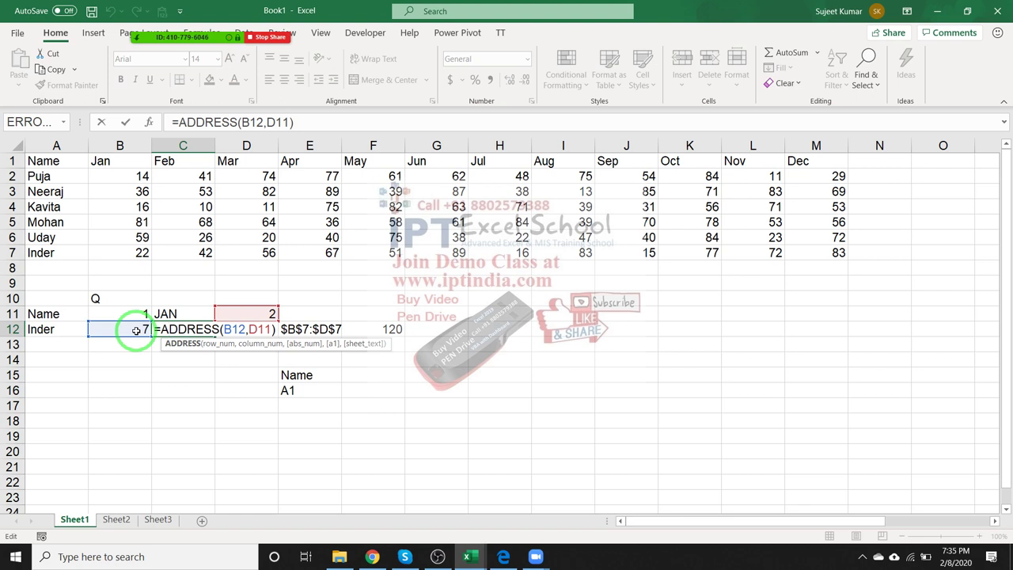
key(Return)
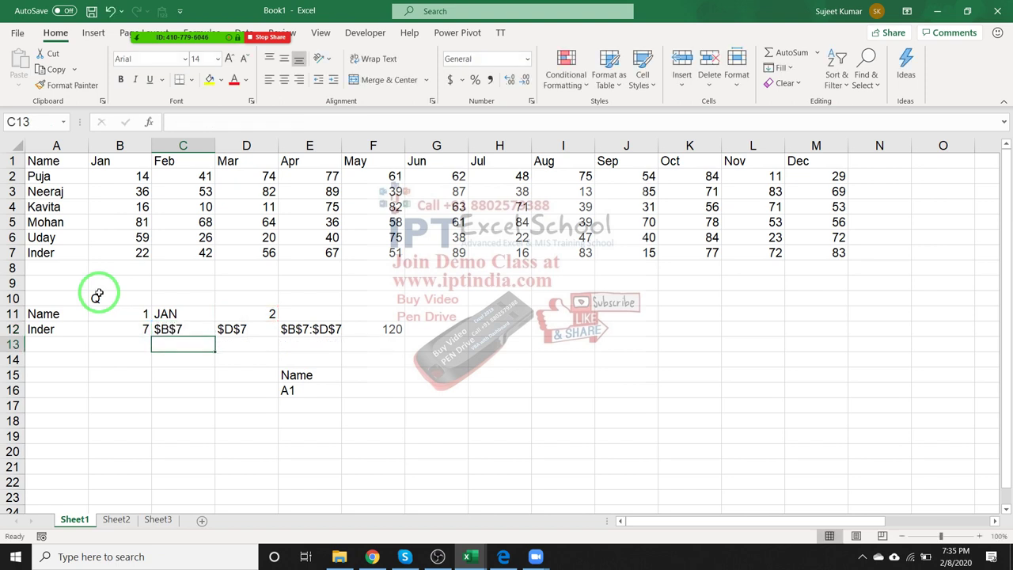
click(171, 327)
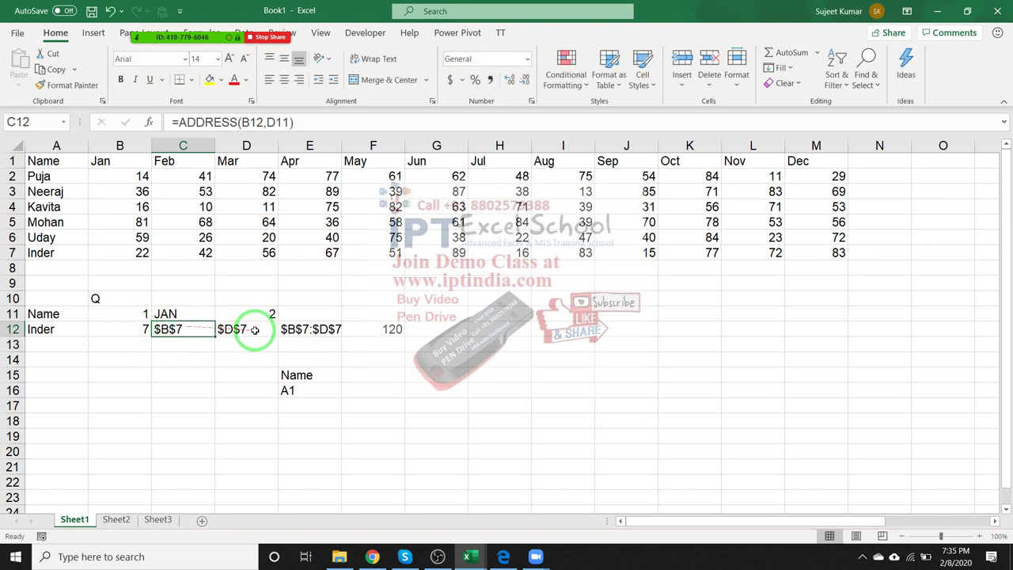
click(136, 177)
drag(136, 177, 226, 22)
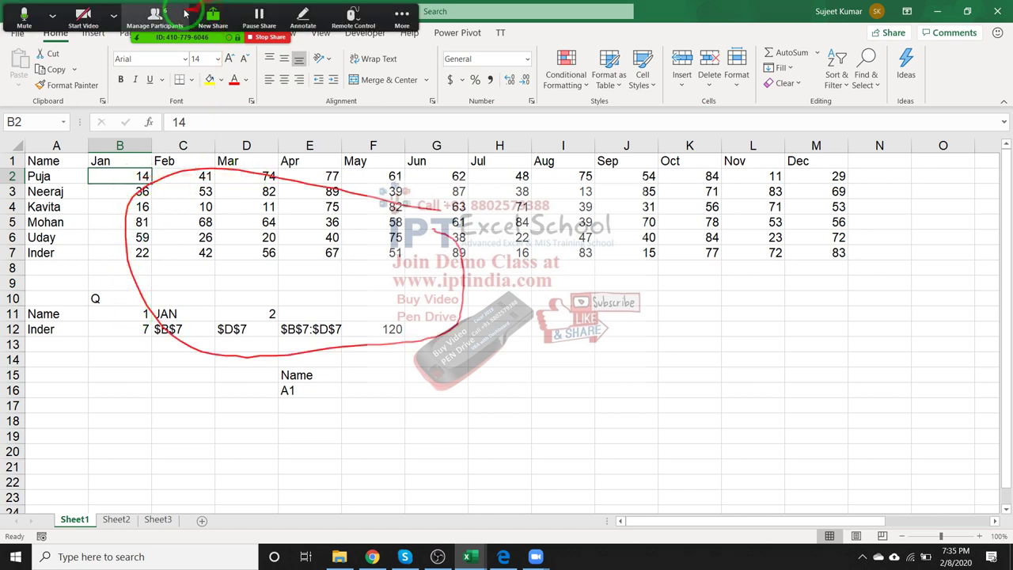
- From the participants list, privately send one participant 'Please Allow Audio'
click(155, 15)
drag(428, 99, 590, 146)
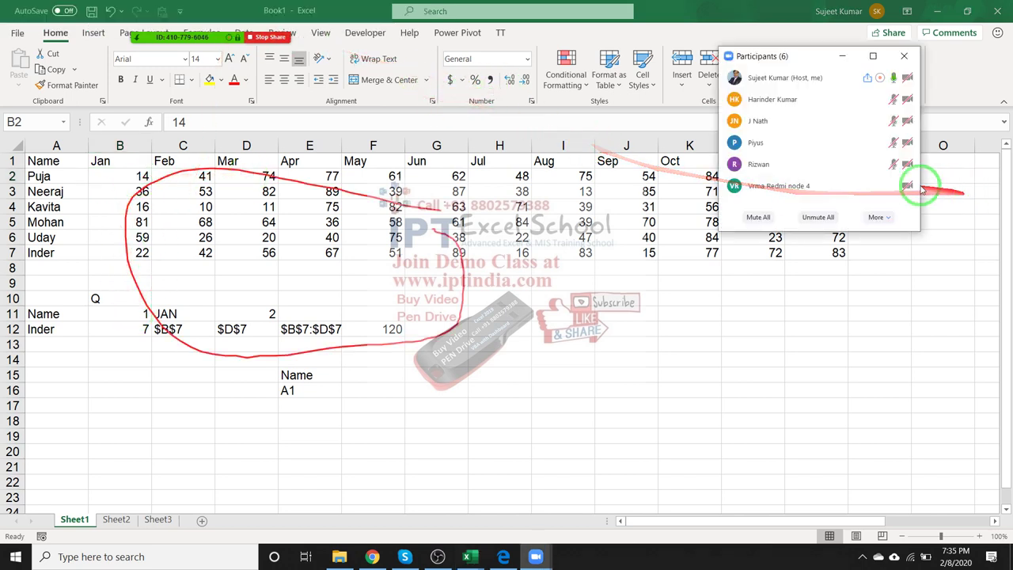
click(897, 188)
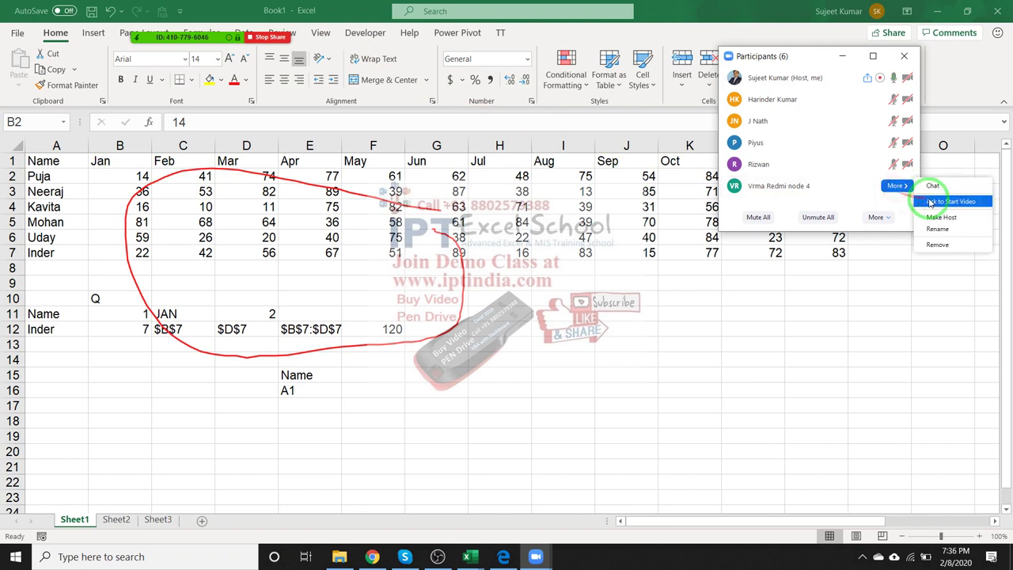
click(932, 191)
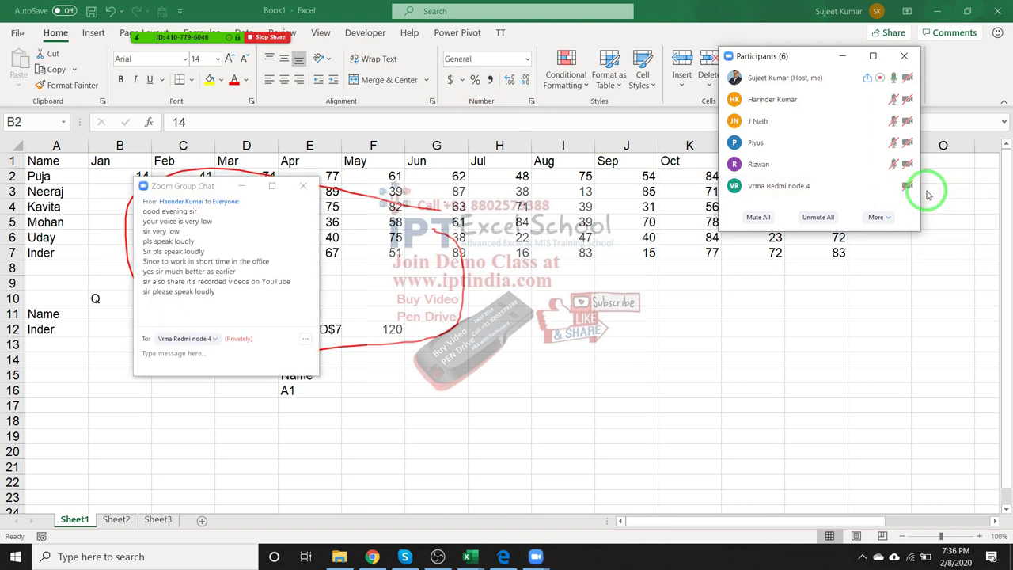
click(240, 360)
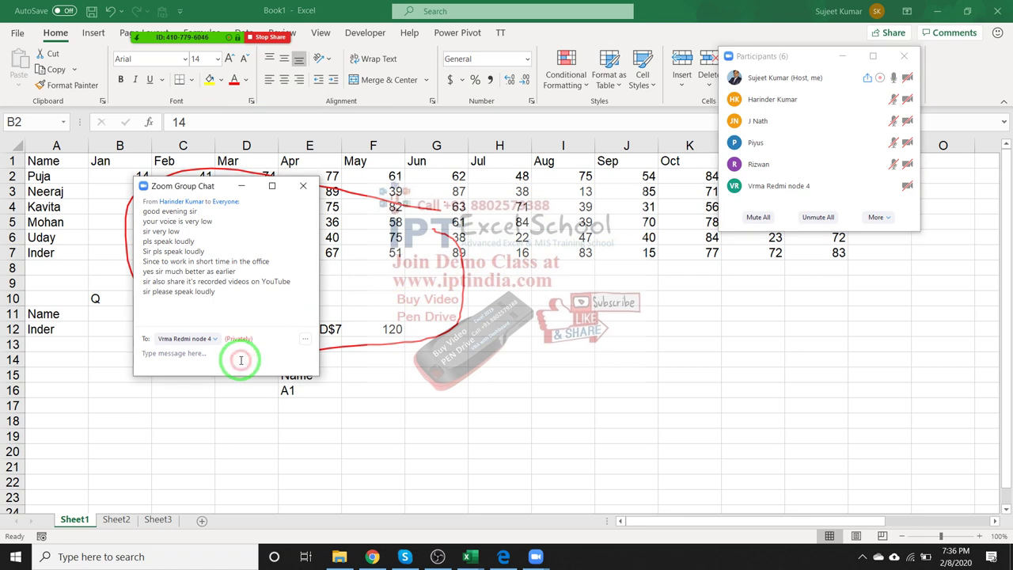
text(Please Allow Audio)
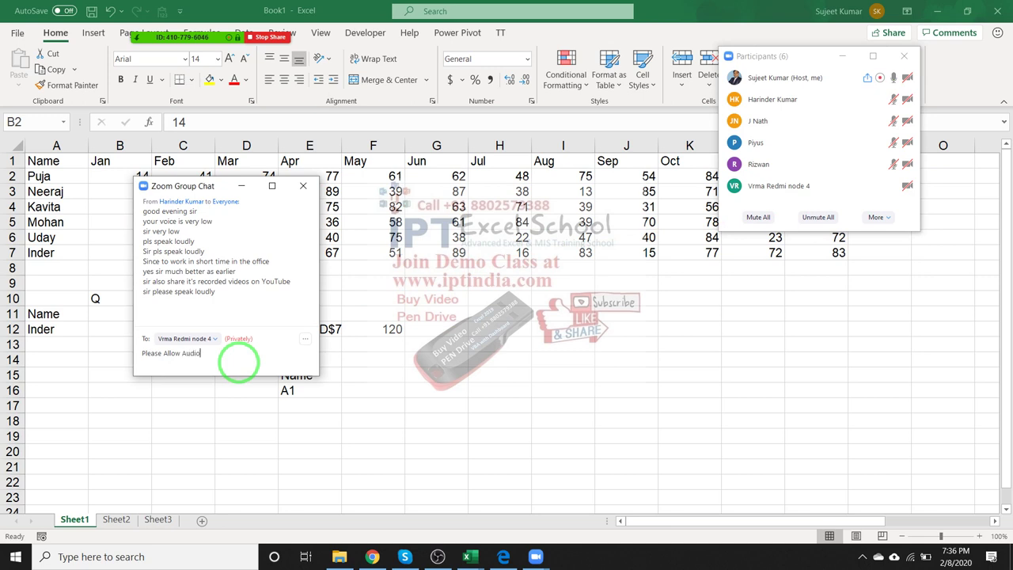
key(Return)
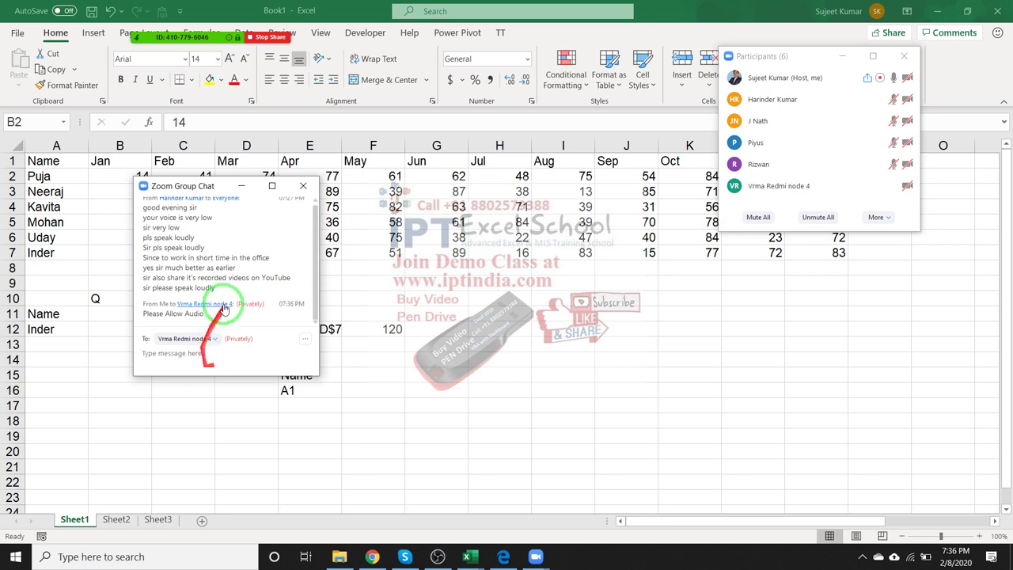
click(302, 185)
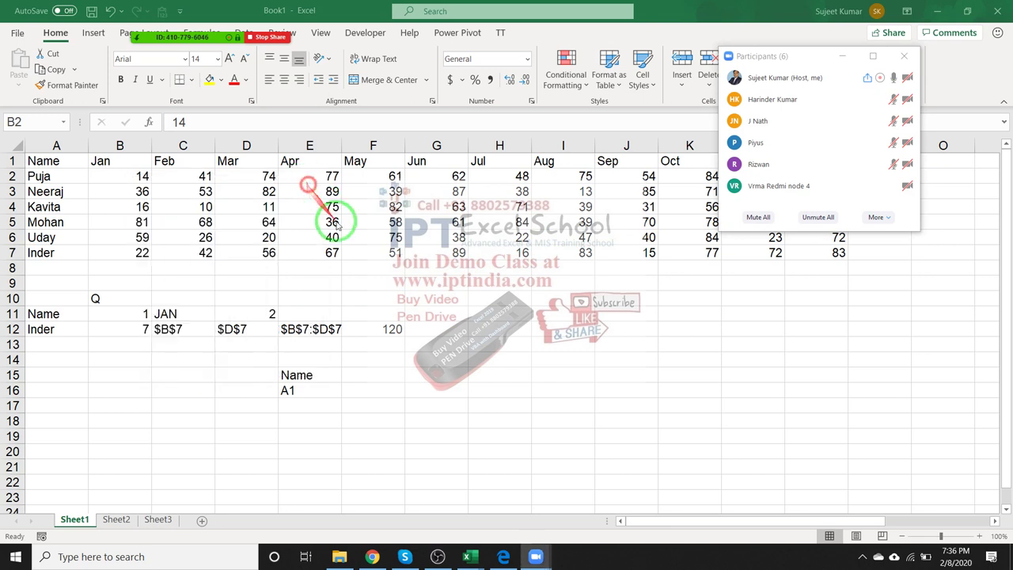
click(238, 330)
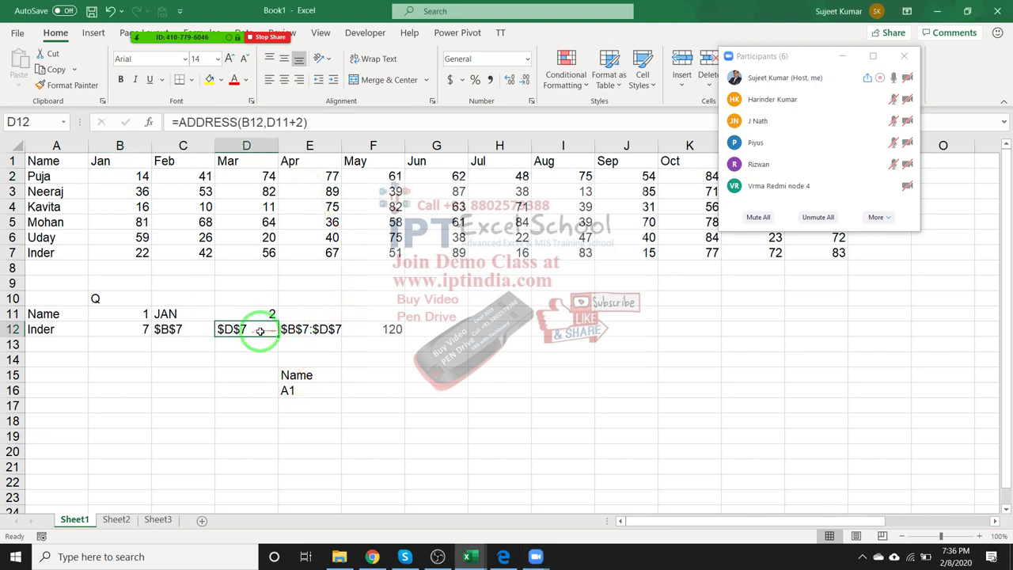
click(221, 122)
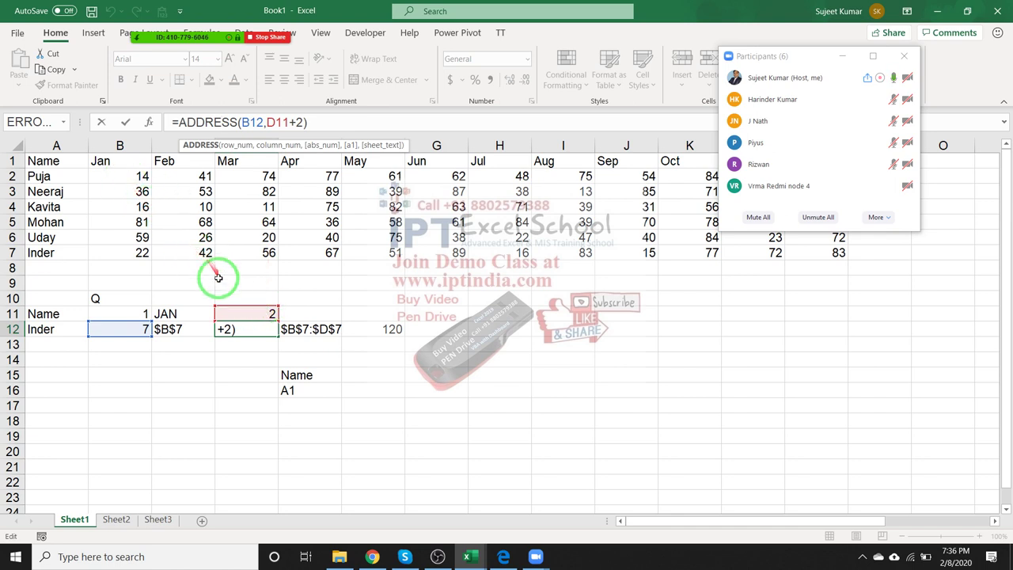
key(Return)
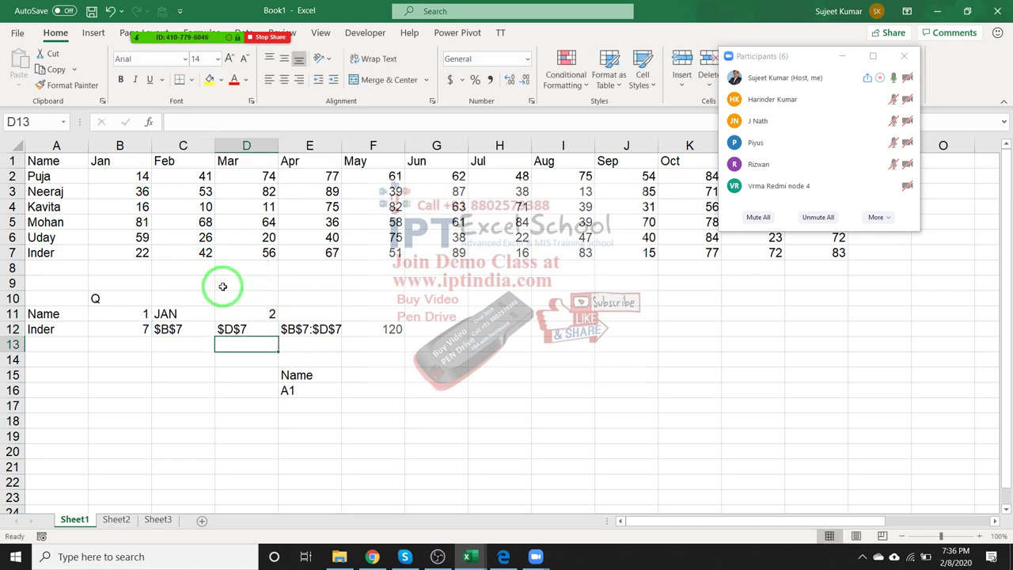
click(226, 328)
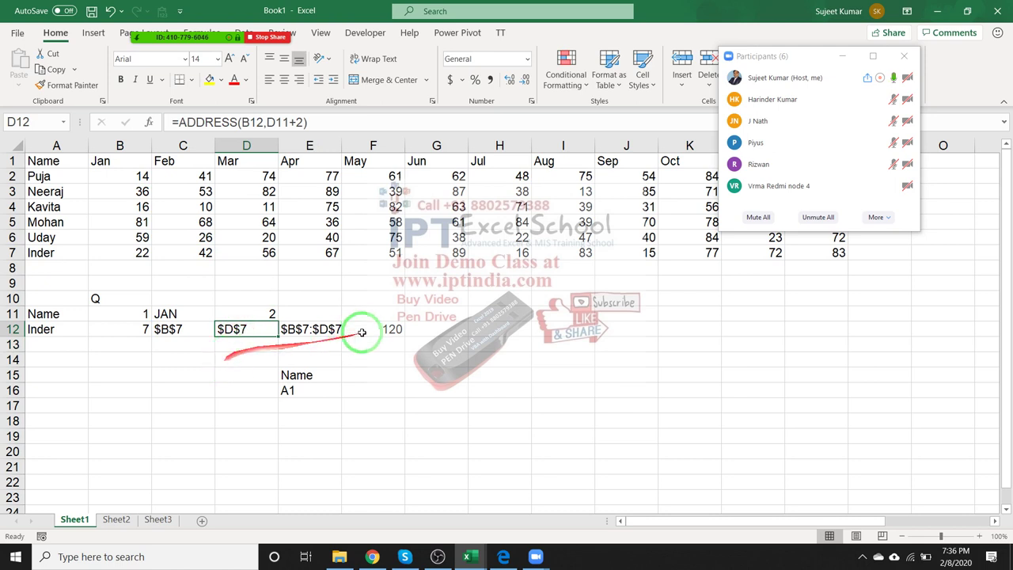
double_click(317, 328)
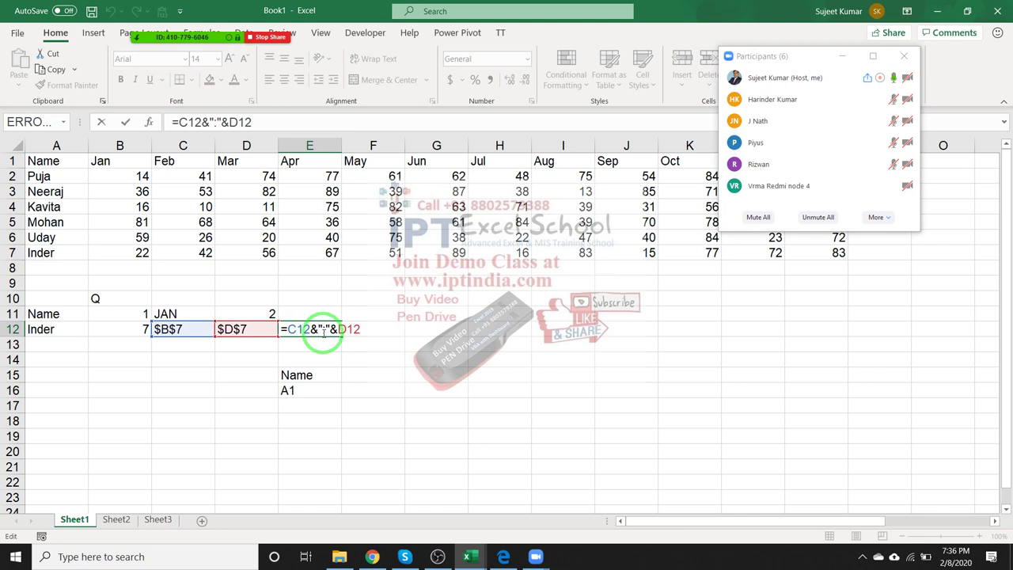
key(Return)
double_click(384, 330)
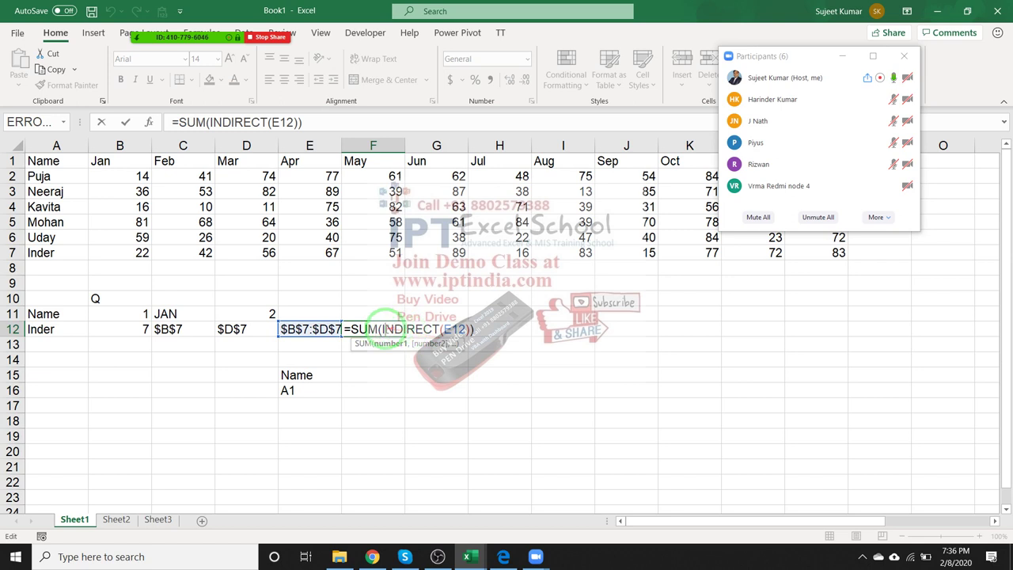
click(463, 329)
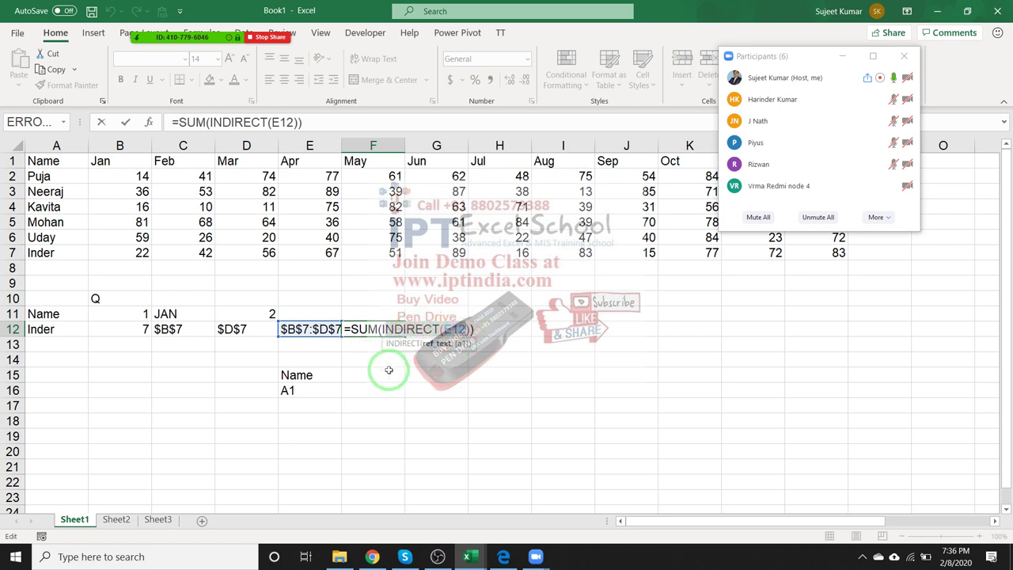
key(ctrl+Return)
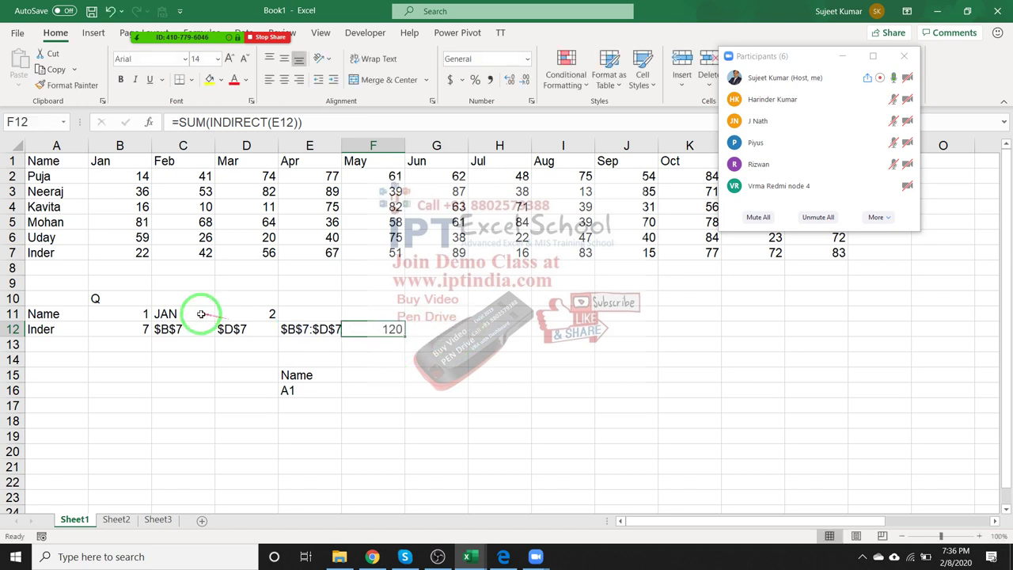
click(141, 358)
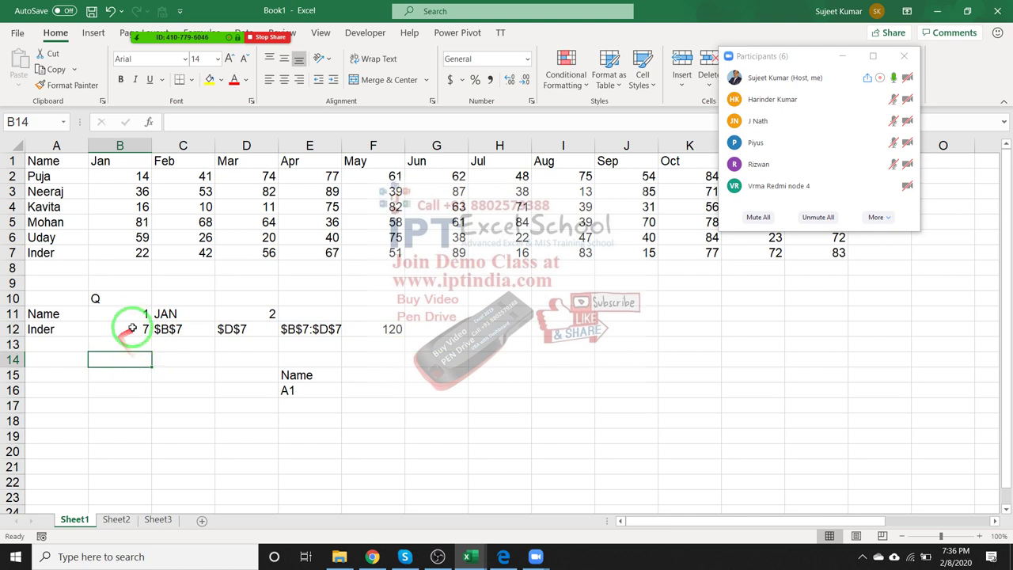
drag(142, 329, 384, 332)
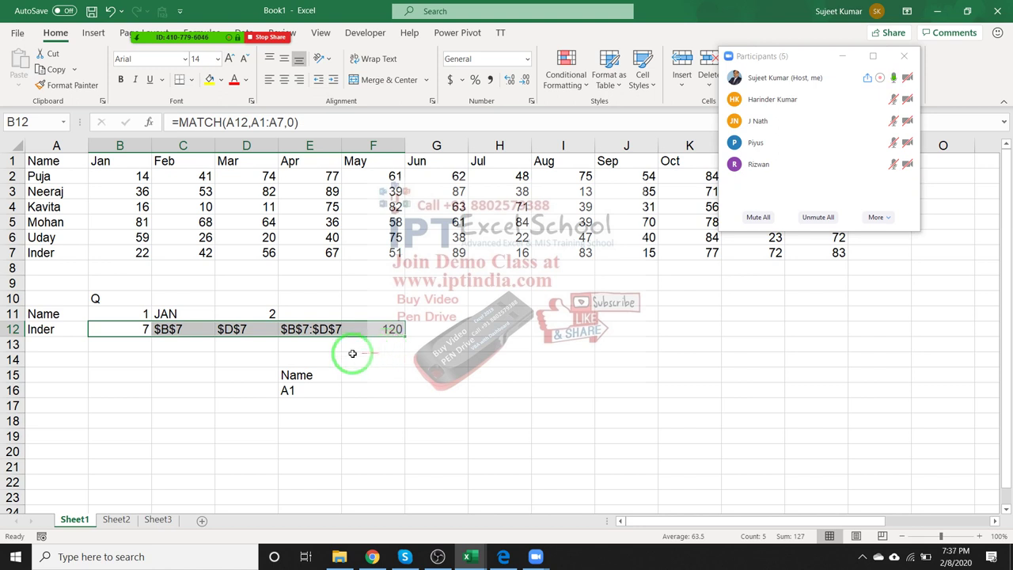
- Copy the CHOOSE expression from C11's formula bar
click(95, 332)
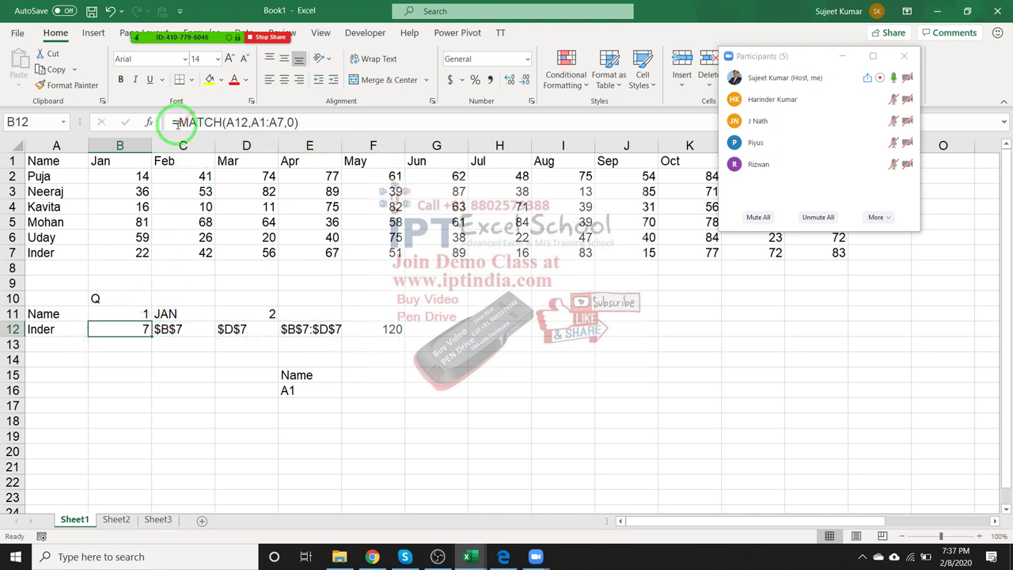
click(139, 314)
click(180, 314)
click(253, 314)
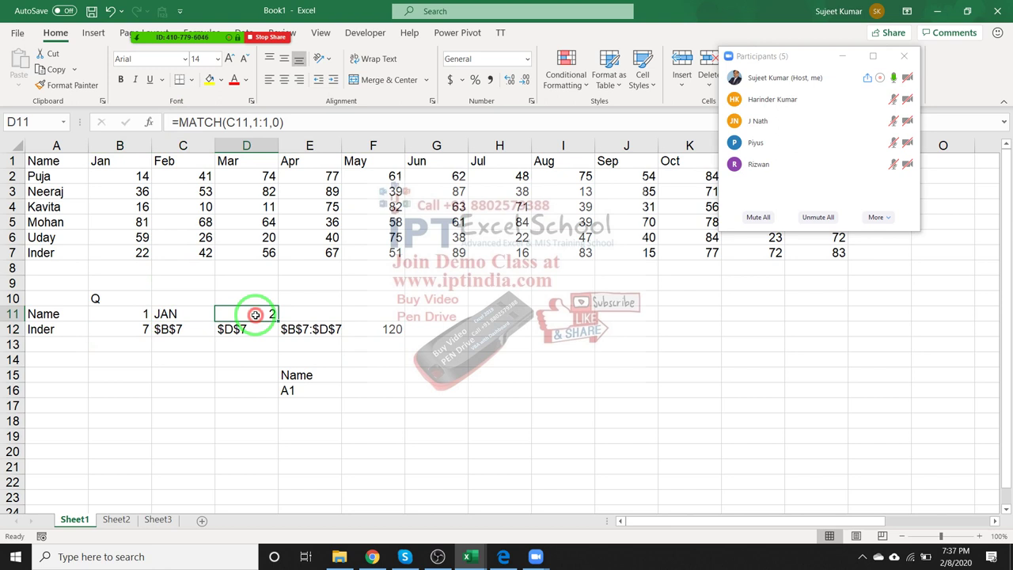
click(189, 315)
drag(180, 122, 390, 124)
key(ctrl+c)
key(Escape)
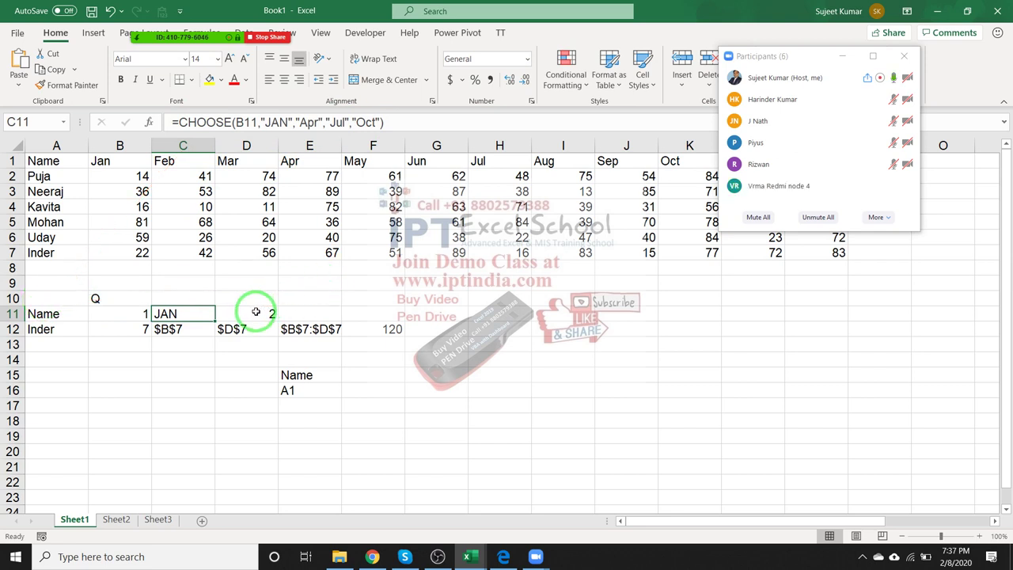
- Replace the C11 argument in D11's MATCH formula with the CHOOSE expression
click(255, 313)
double_click(255, 312)
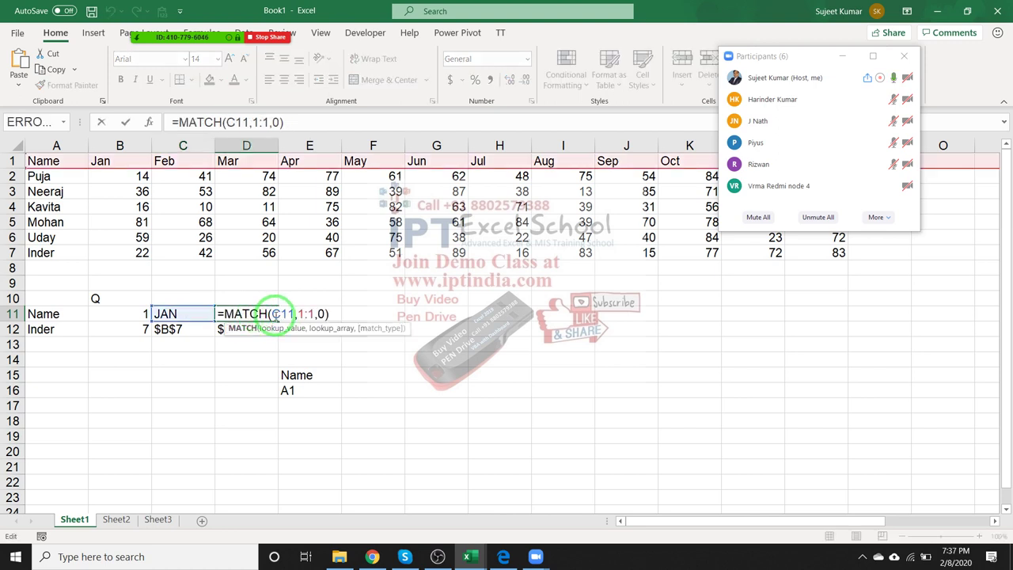
double_click(275, 314)
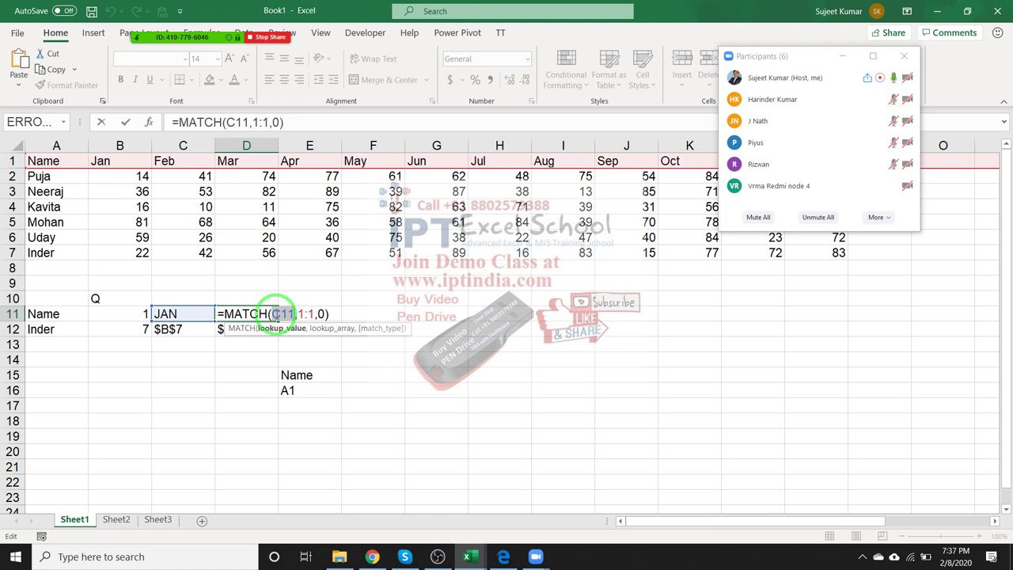
key(ctrl+v)
key(Return)
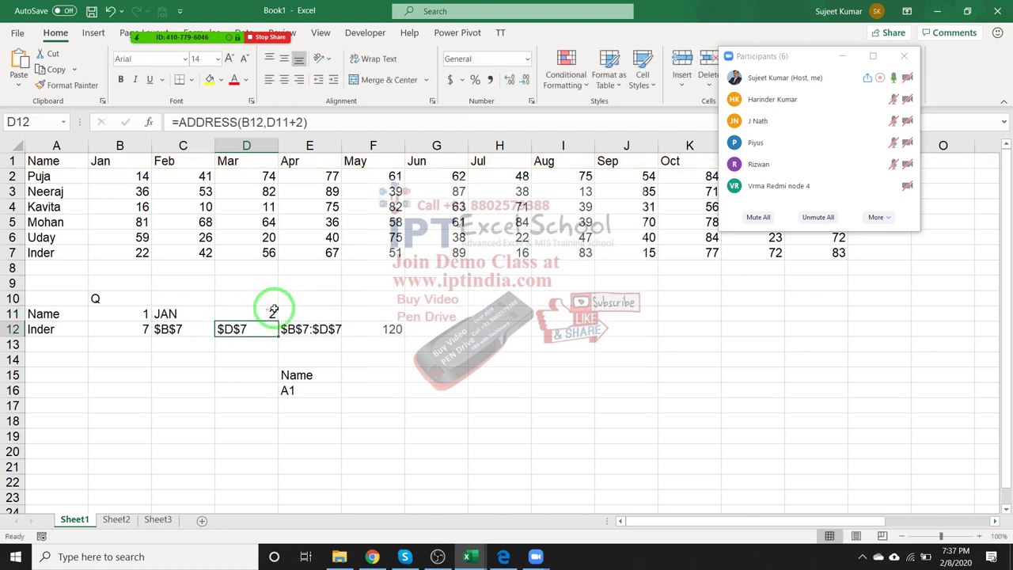
- Check D11's B11 reference, then delete the C11 helper formula
click(261, 314)
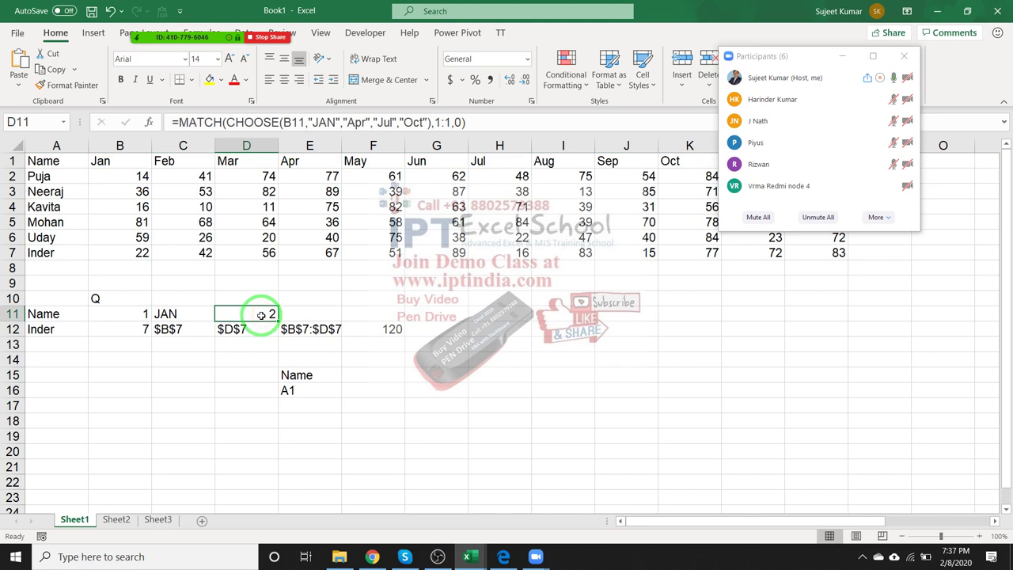
double_click(235, 314)
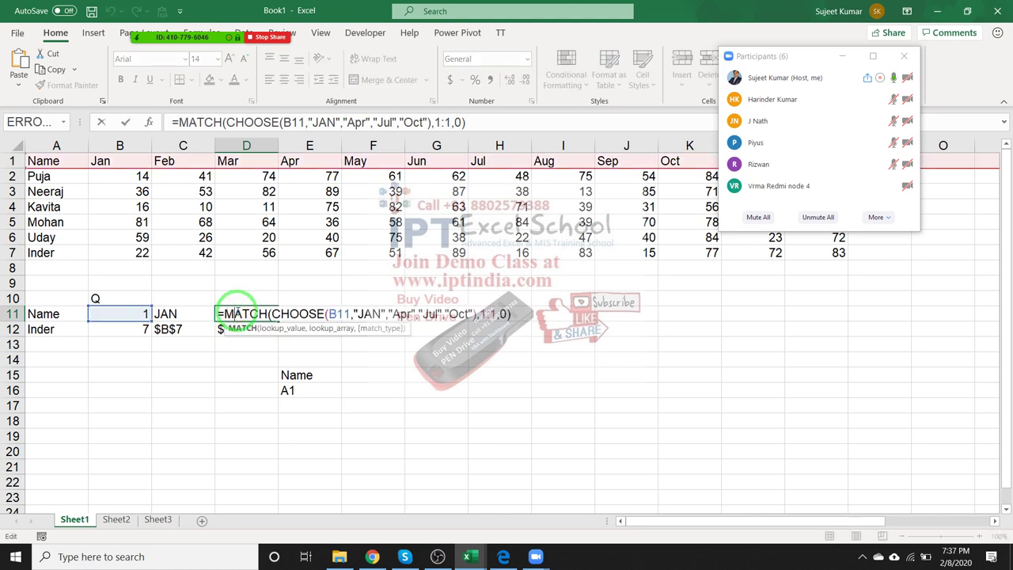
key(Escape)
click(186, 314)
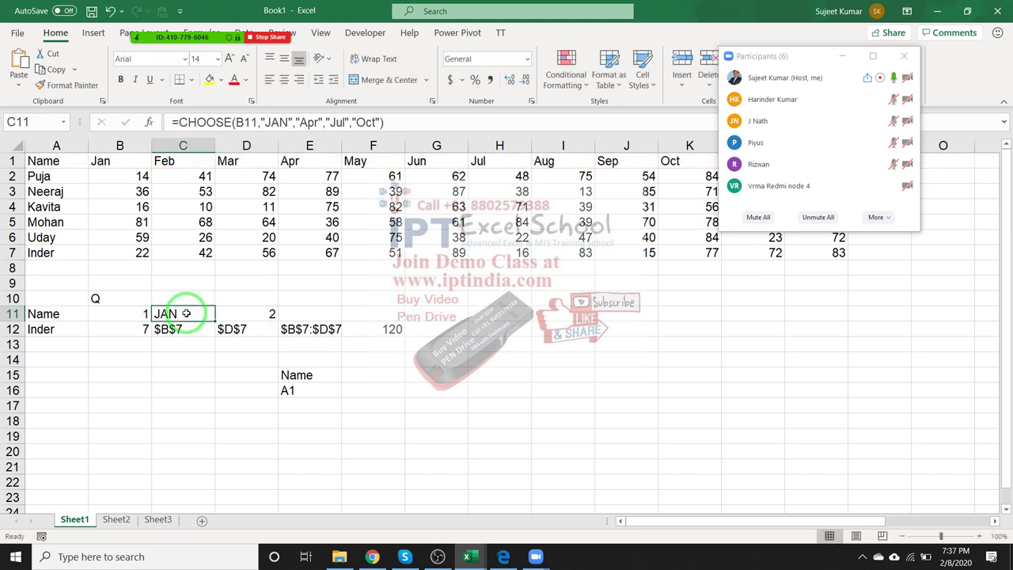
key(Delete)
key(Right)
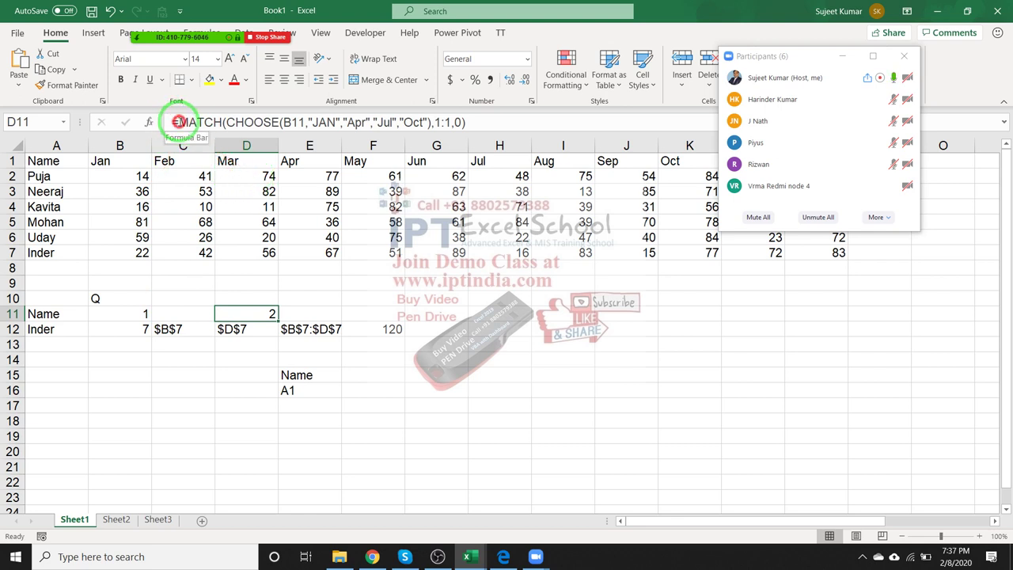
- Copy D11's MATCH expression and paste it over the D11 reference in C12's ADDRESS formula
drag(177, 122, 466, 122)
key(ctrl+c)
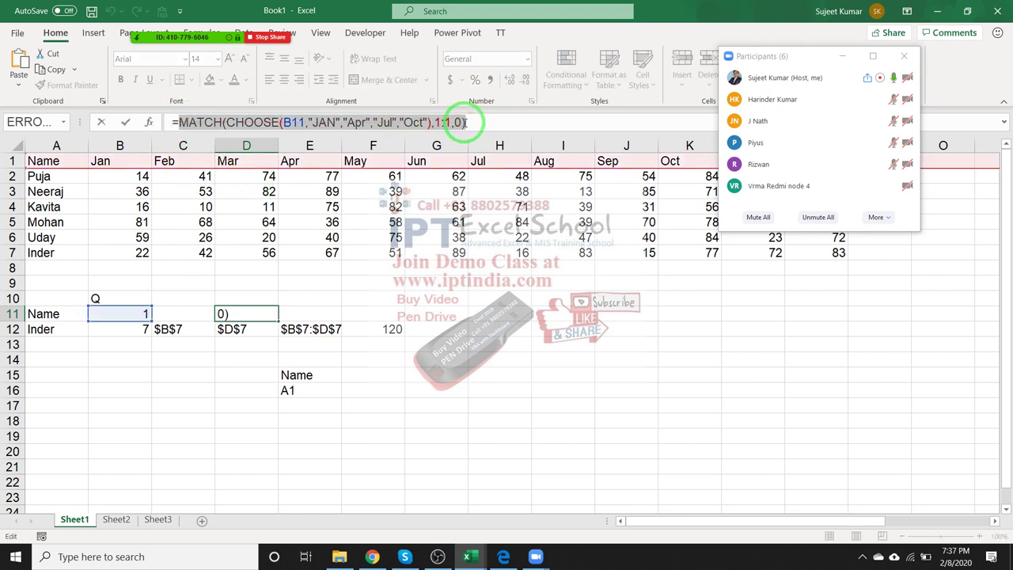
key(Escape)
click(181, 329)
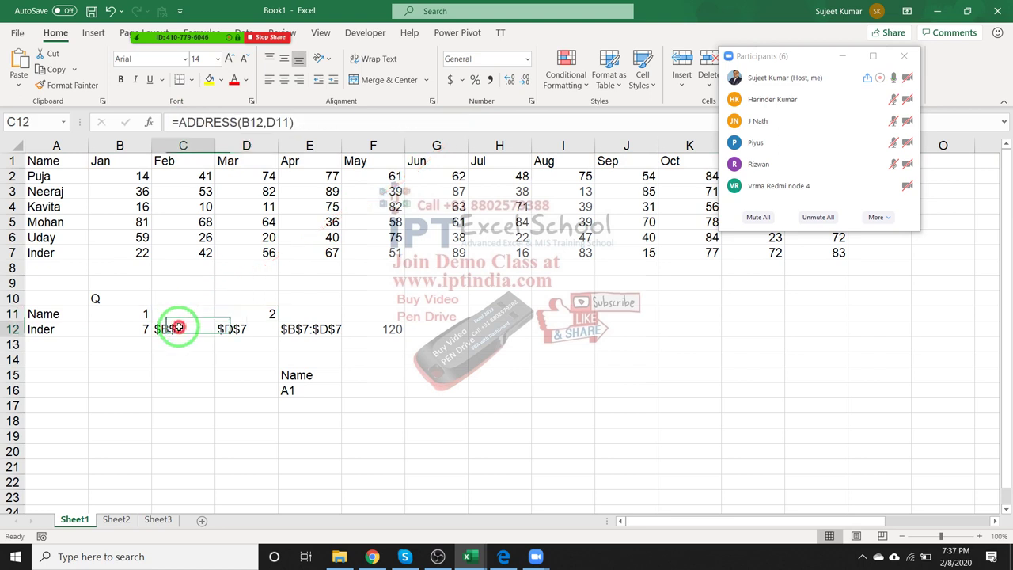
double_click(278, 122)
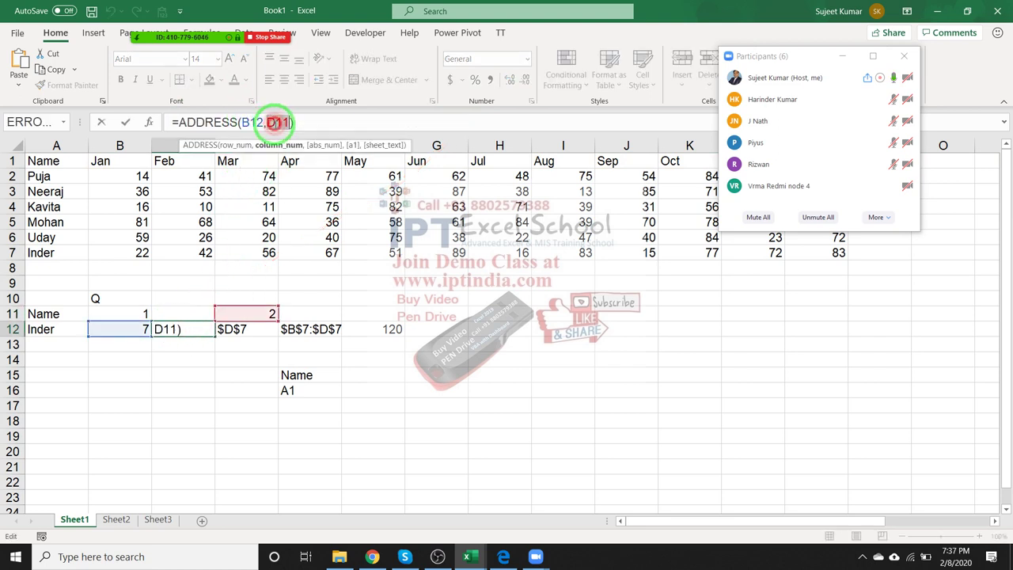
key(ctrl+v)
key(Return)
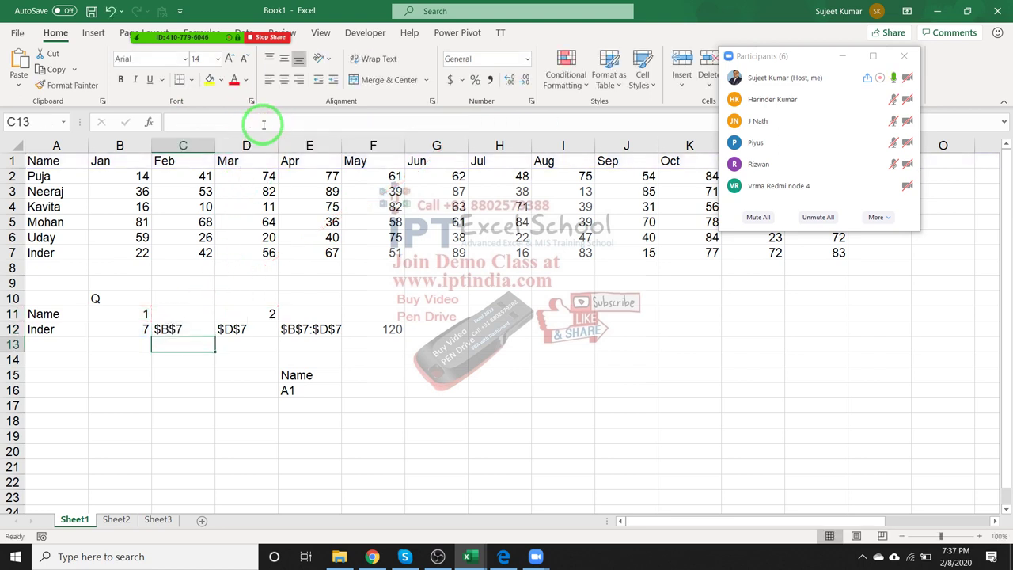
- Likewise replace D11 in D12's ADDRESS formula with the MATCH expression
drag(267, 125, 244, 301)
click(245, 331)
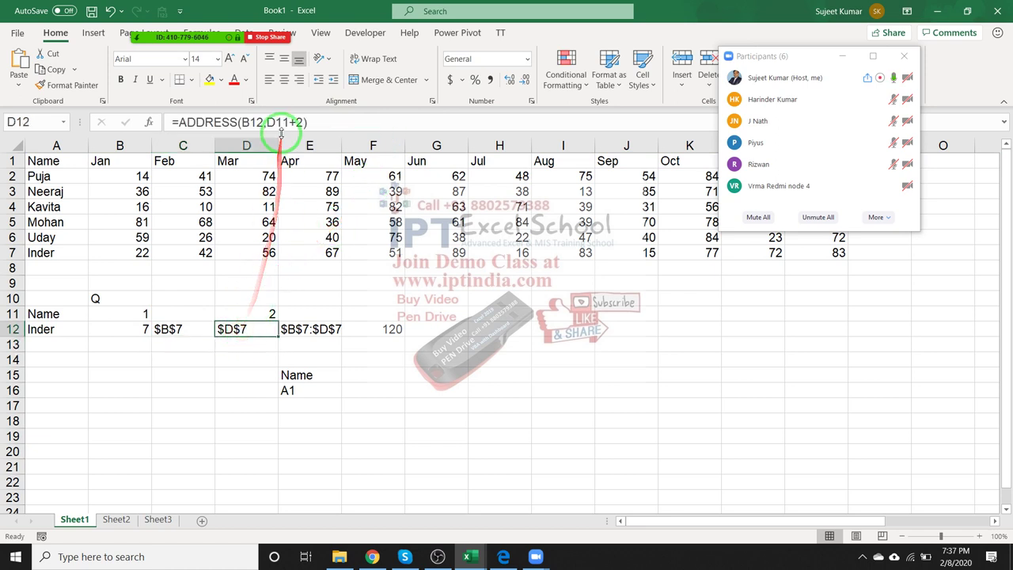
click(277, 122)
key(ctrl+v)
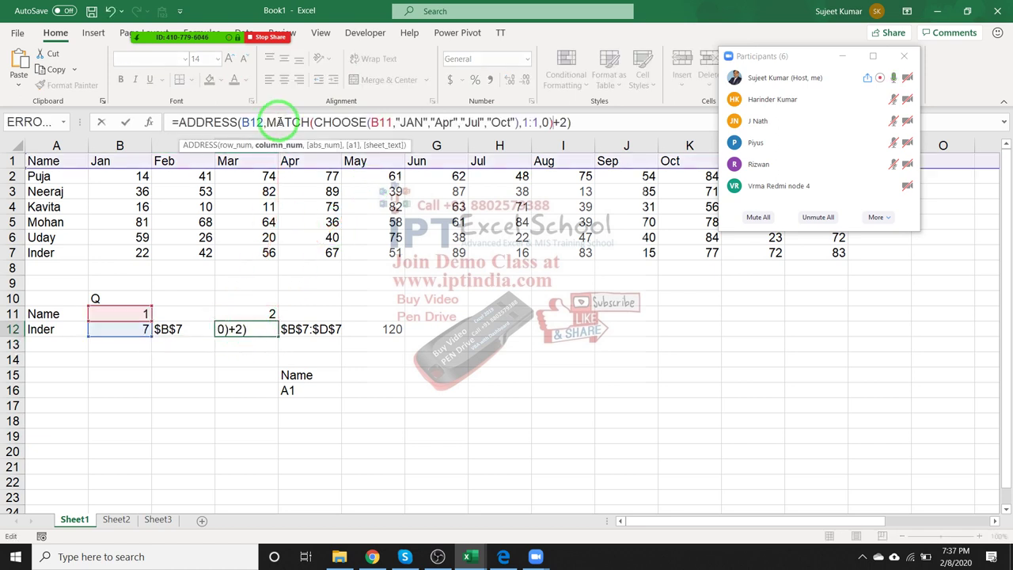
key(Return)
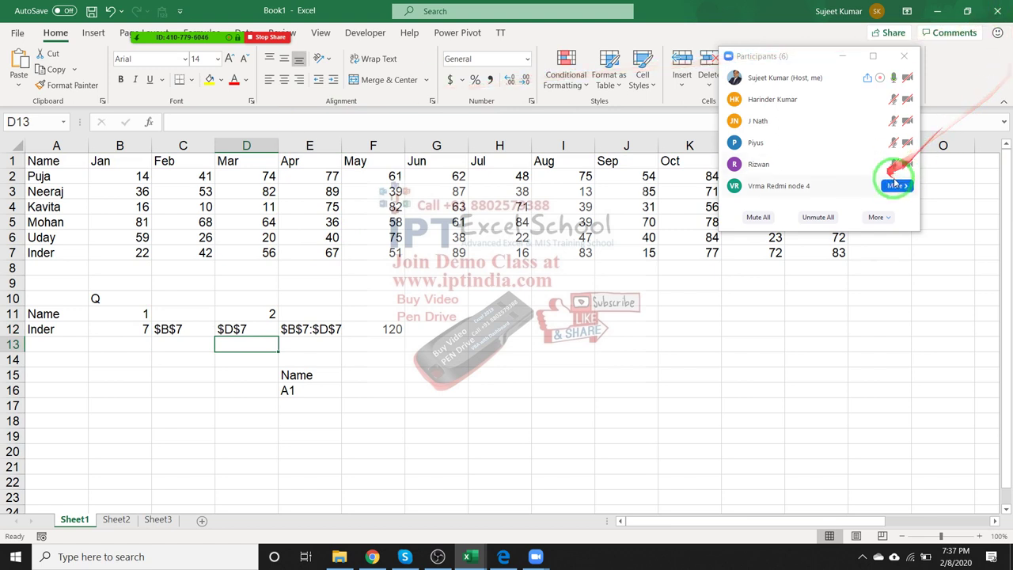
- Open the phone participant's private chat and resend 'Please Allow Audio'
click(895, 185)
click(930, 185)
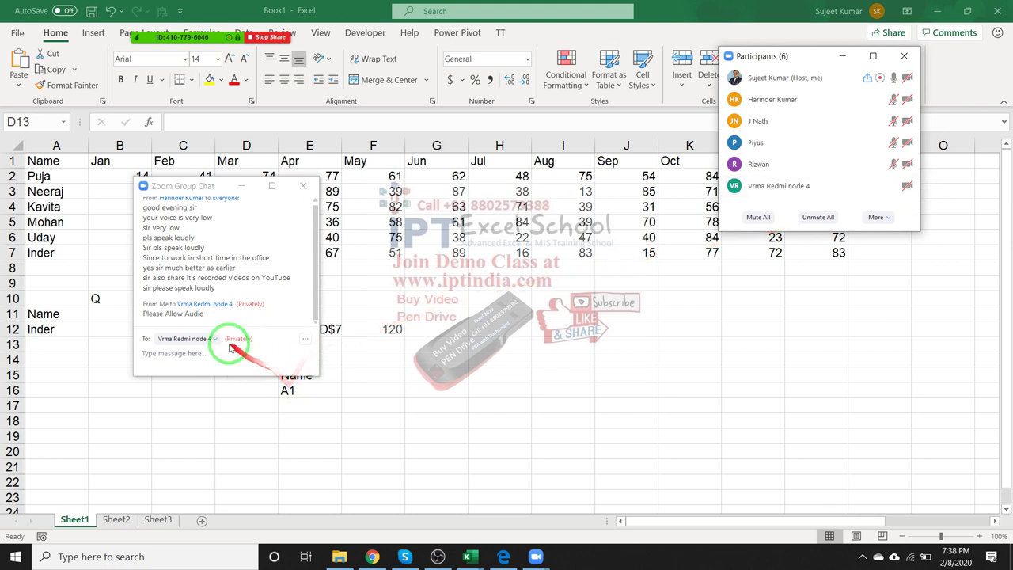
click(202, 314)
drag(203, 314, 147, 313)
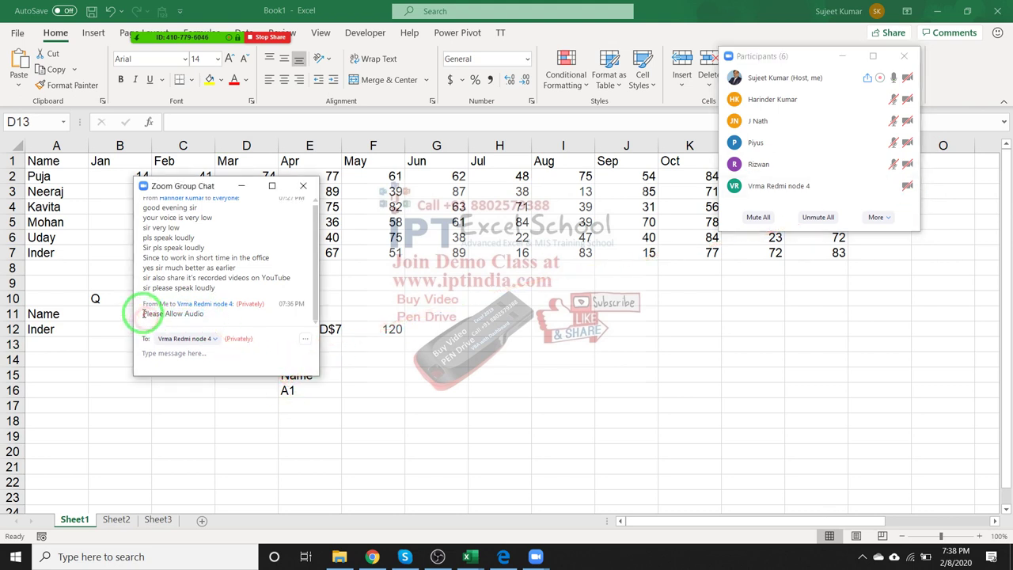
drag(148, 315, 238, 320)
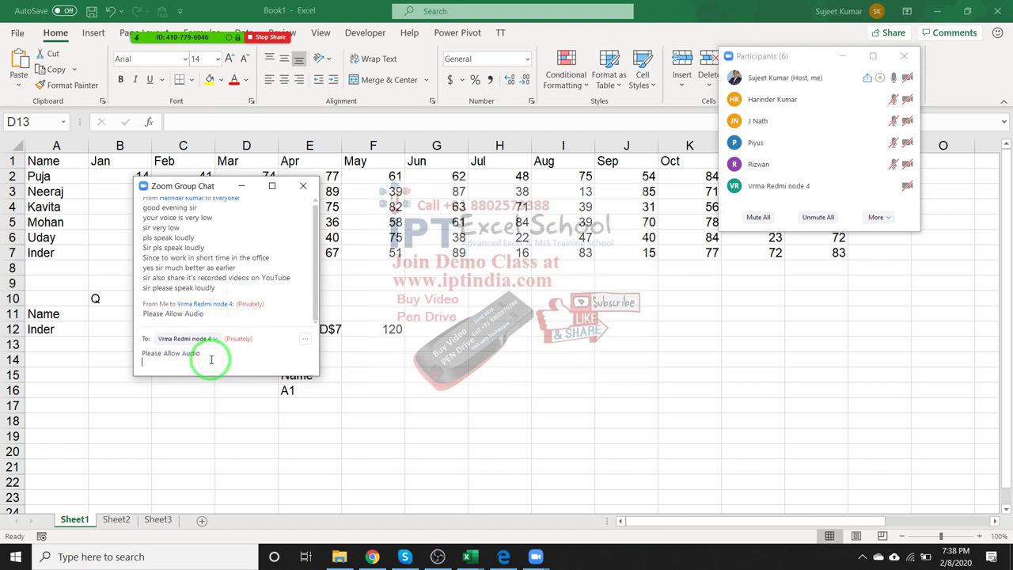
key(Return)
- Close the chat and clear the D11 helper formula
click(303, 186)
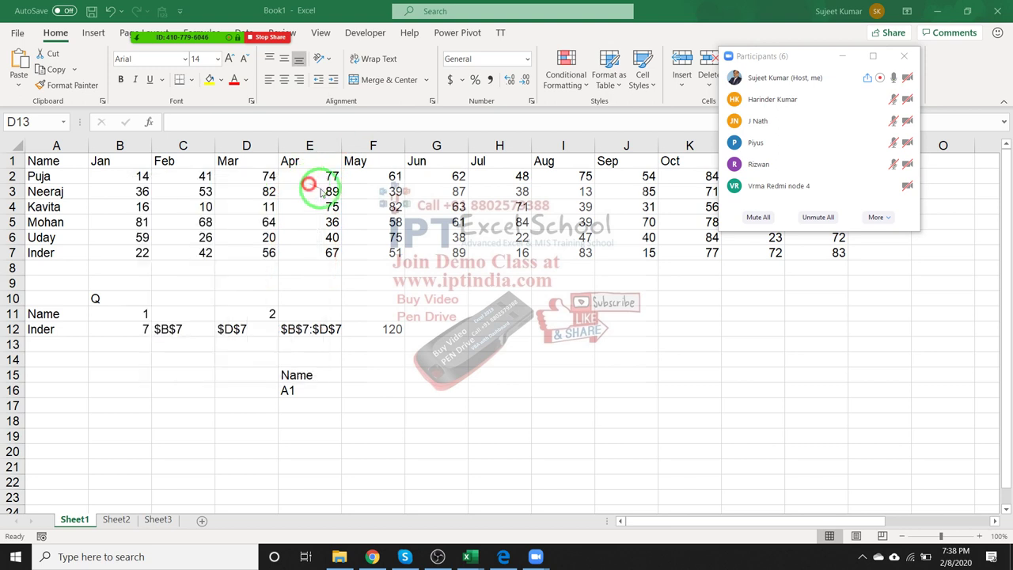
click(273, 329)
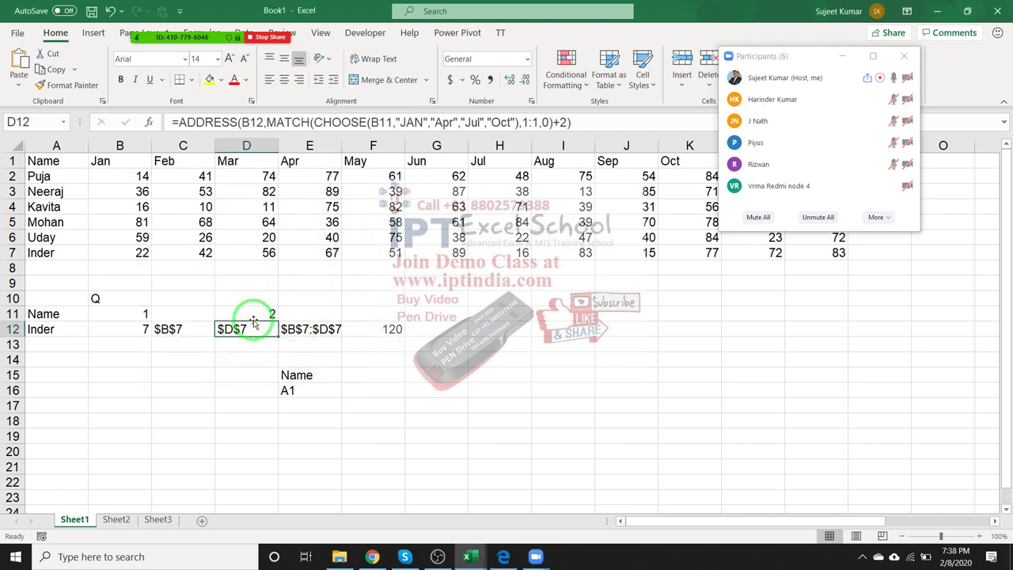
click(254, 315)
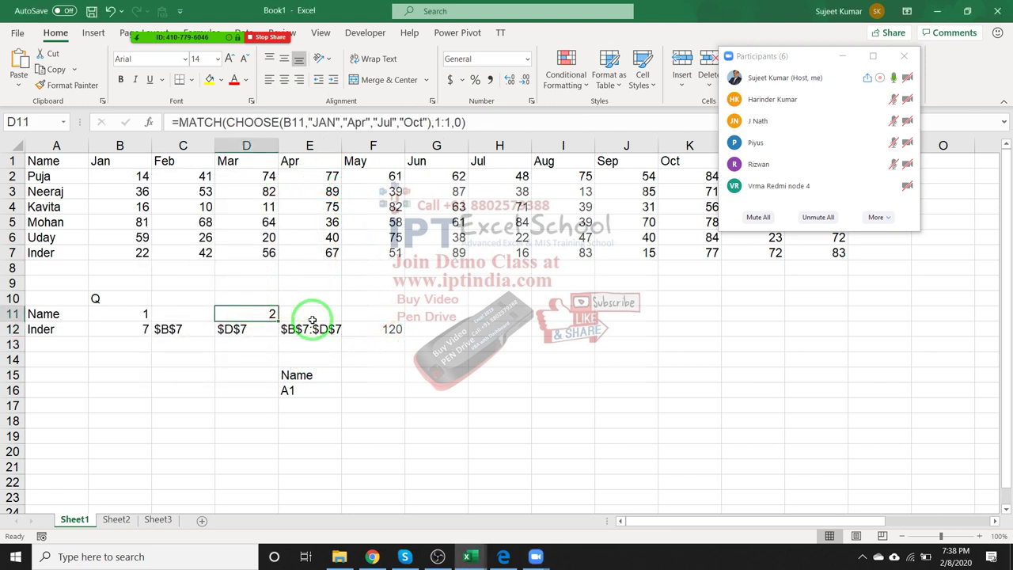
key(Delete)
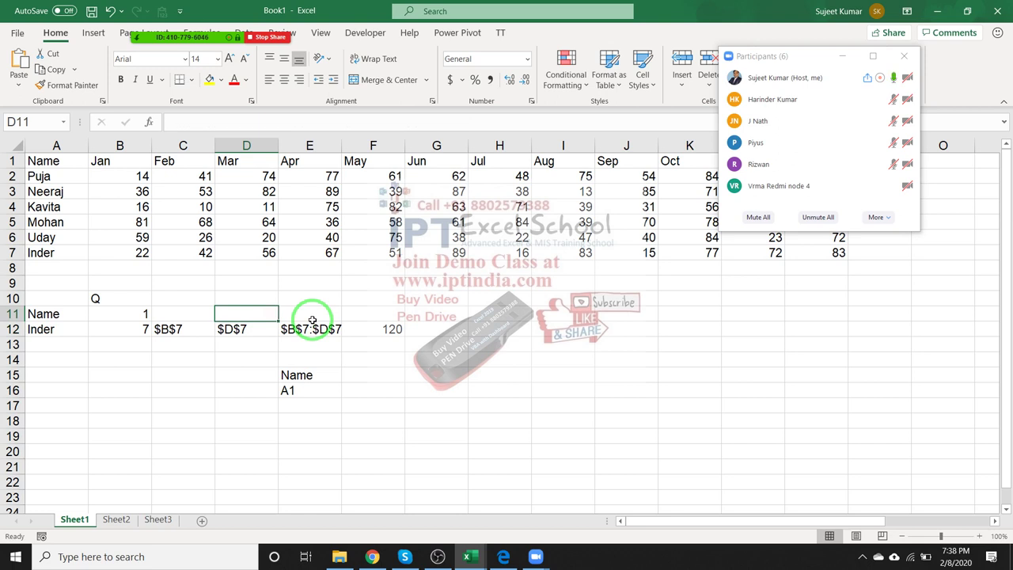
- Replace B12 in C12's formula with MATCH(A12,A1:A7,0) copied from B12
key(Down)
key(Left)
key(Left)
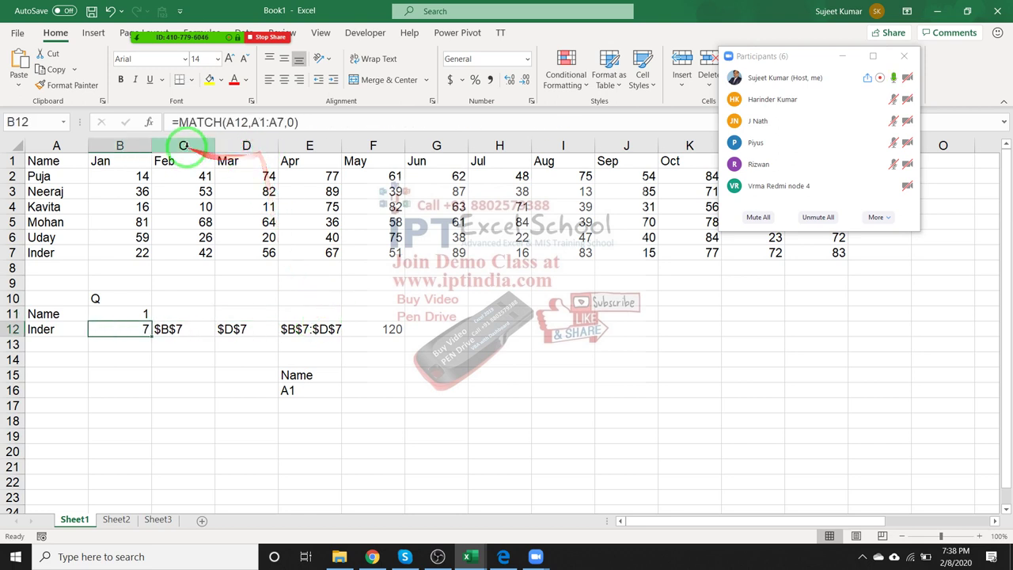
drag(177, 122, 329, 118)
key(ctrl+c)
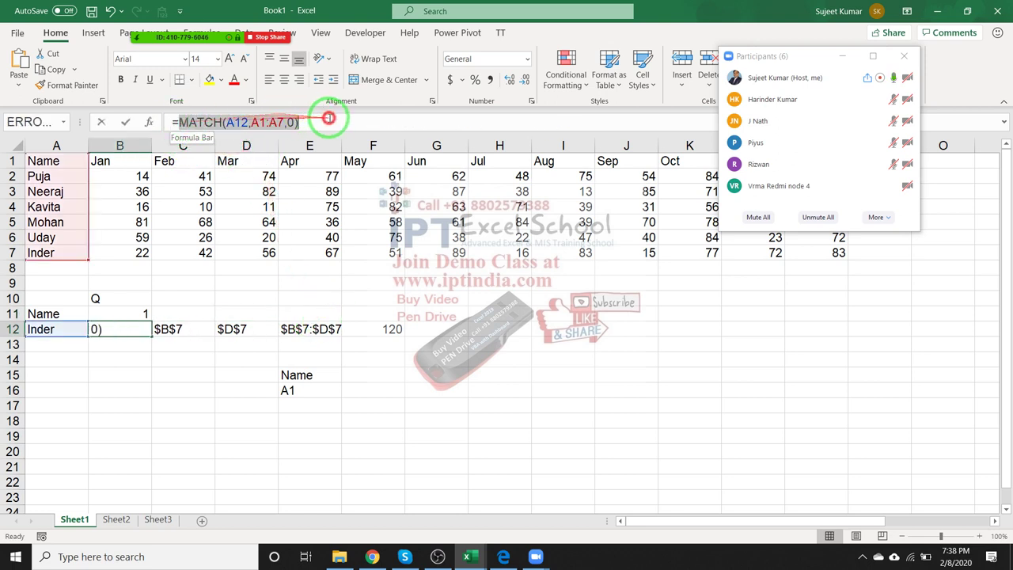
key(Escape)
click(197, 328)
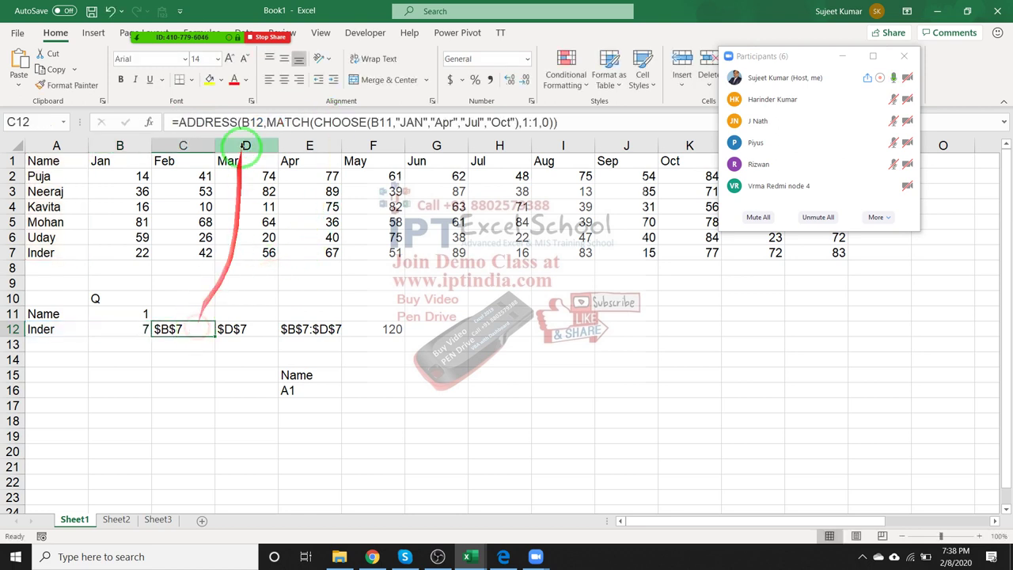
double_click(251, 122)
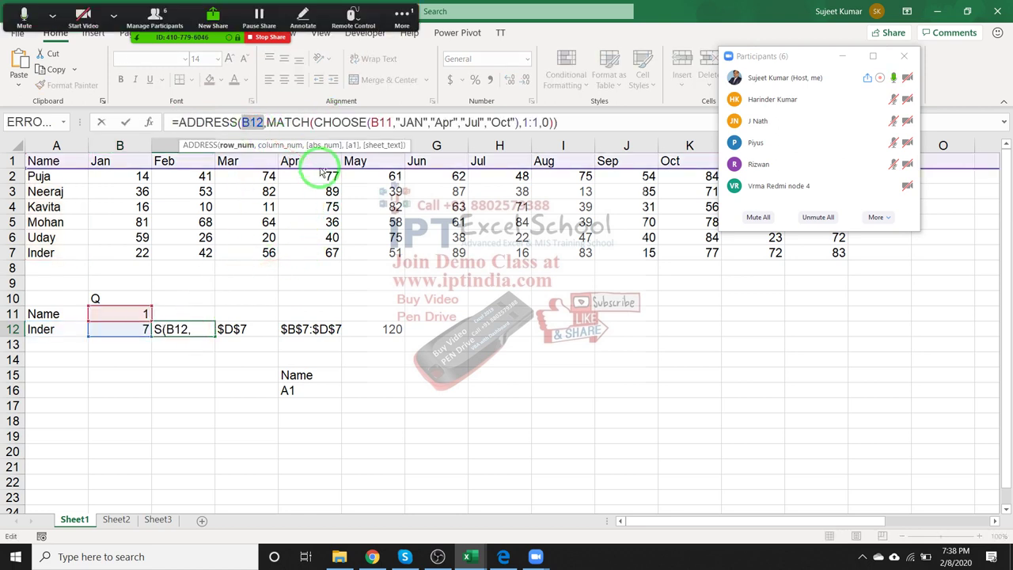
key(ctrl+v)
key(Return)
- Send the participant the 'Please Allow Audio' message again through Zoom group chat, then close the chat
click(405, 18)
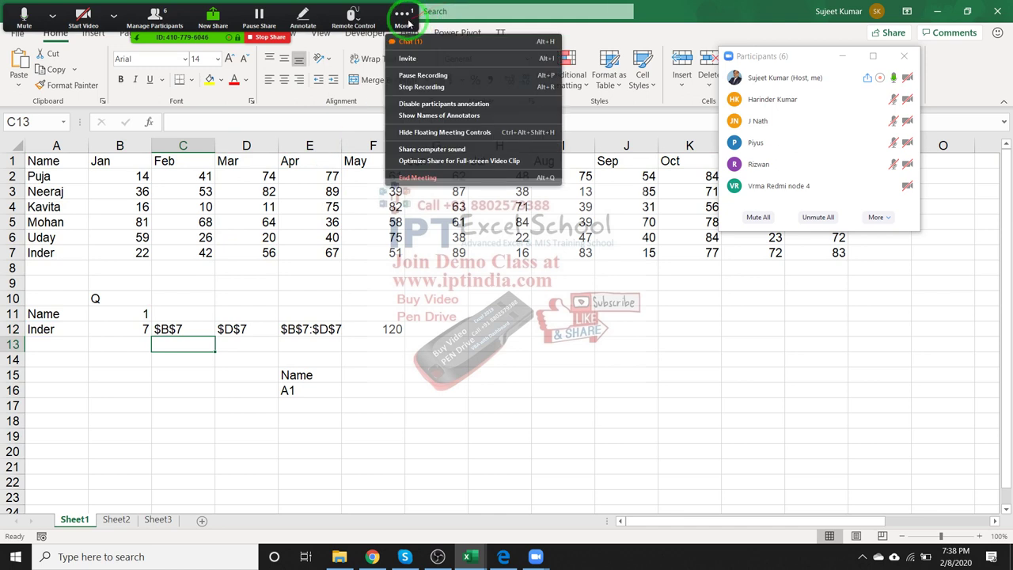
click(408, 40)
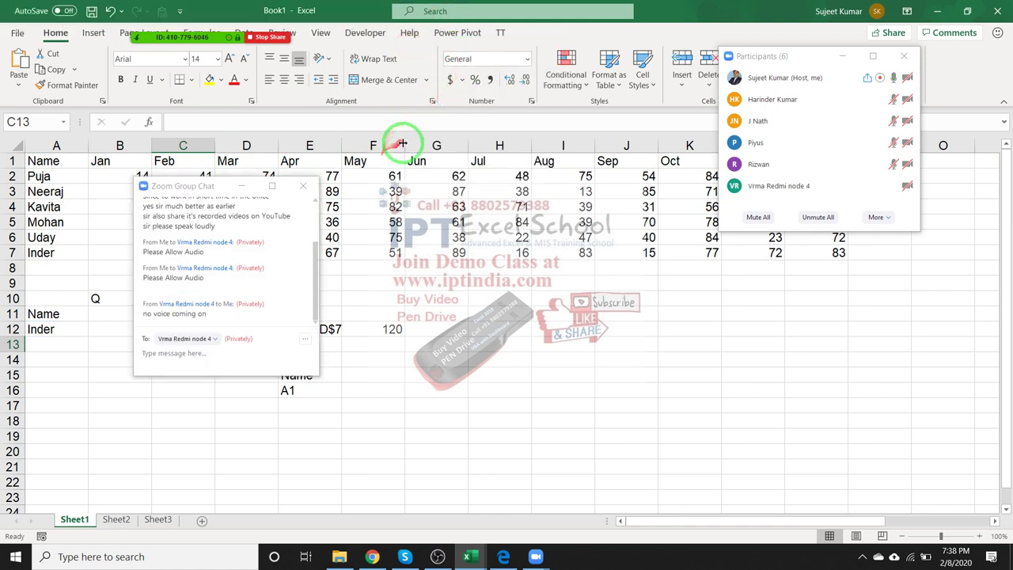
click(193, 353)
text(Please Allow Audio)
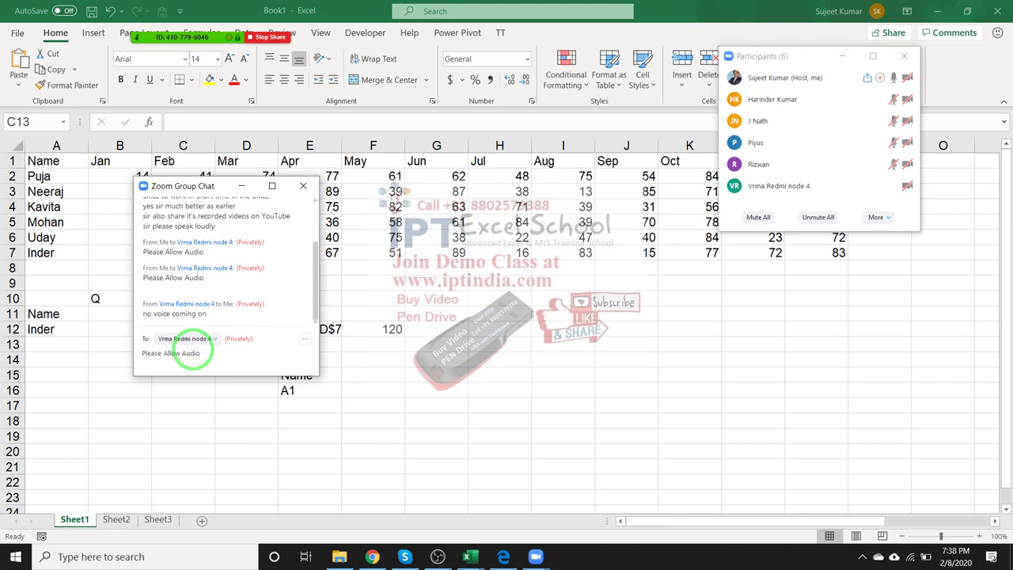
key(Return)
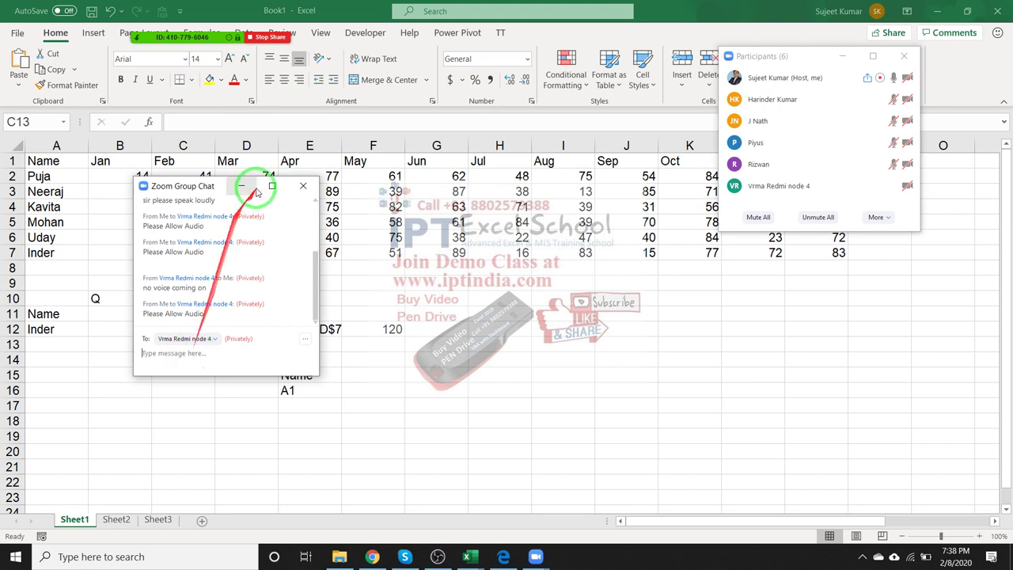
click(303, 186)
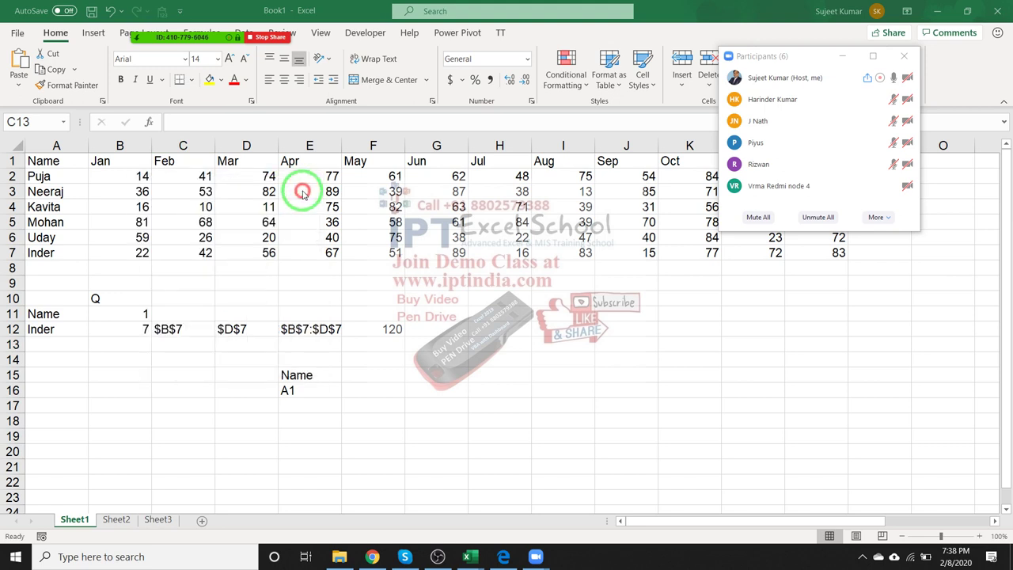
- Replace B12 in D12's formula with MATCH(A12,A1:A7,0) and clear the B12 helper cell
click(247, 330)
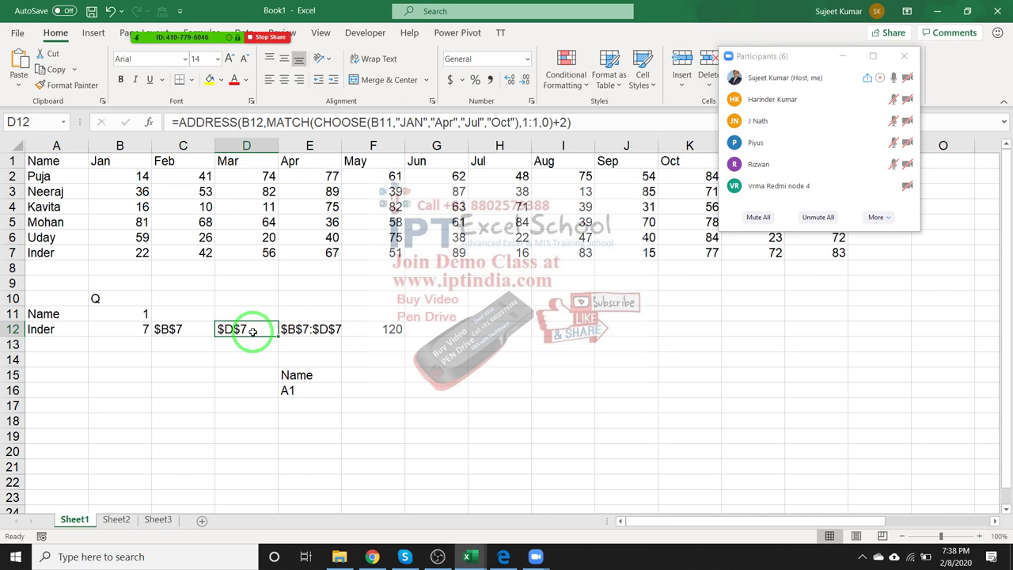
double_click(251, 122)
key(ctrl+v)
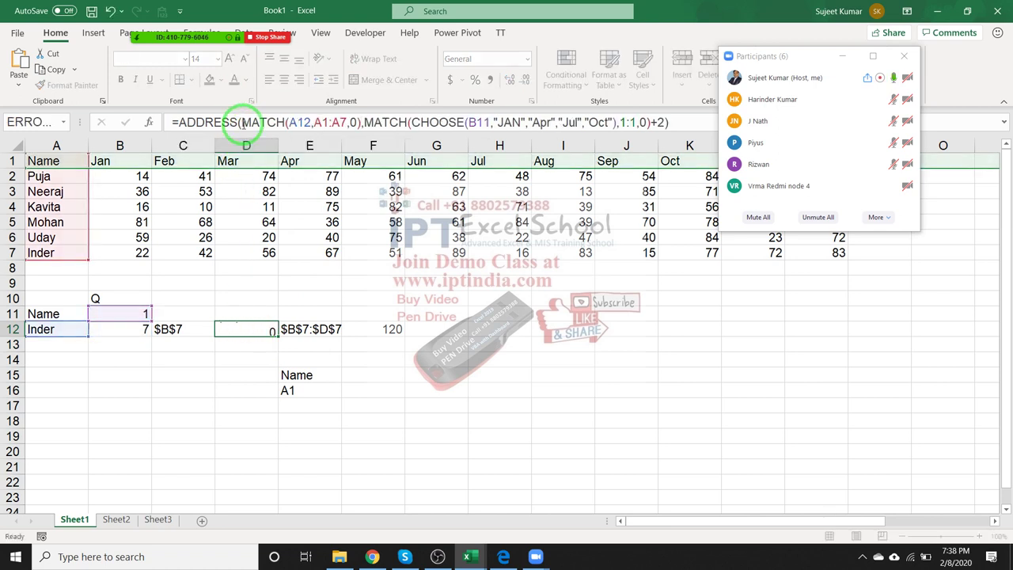
key(Return)
click(230, 329)
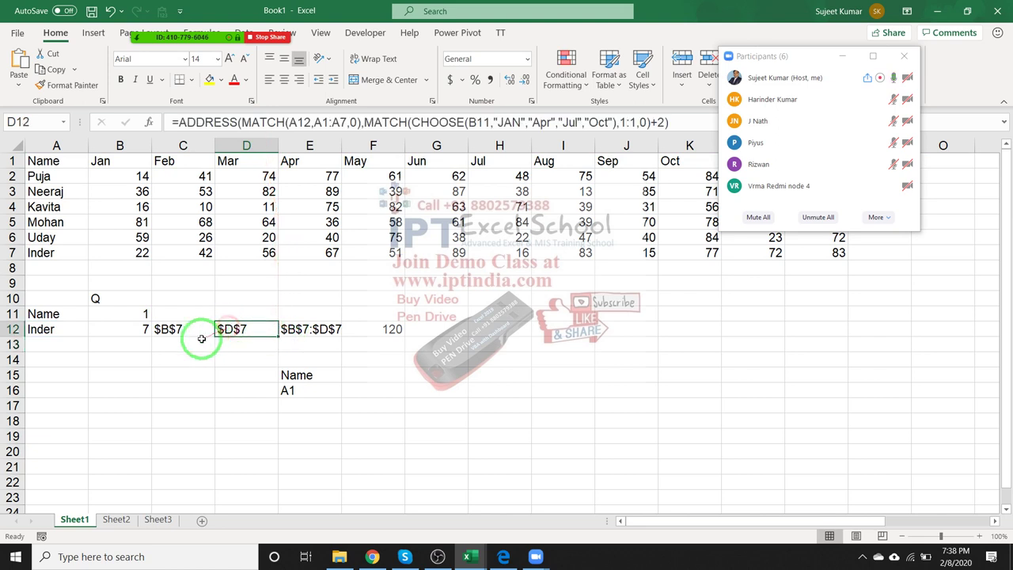
click(129, 330)
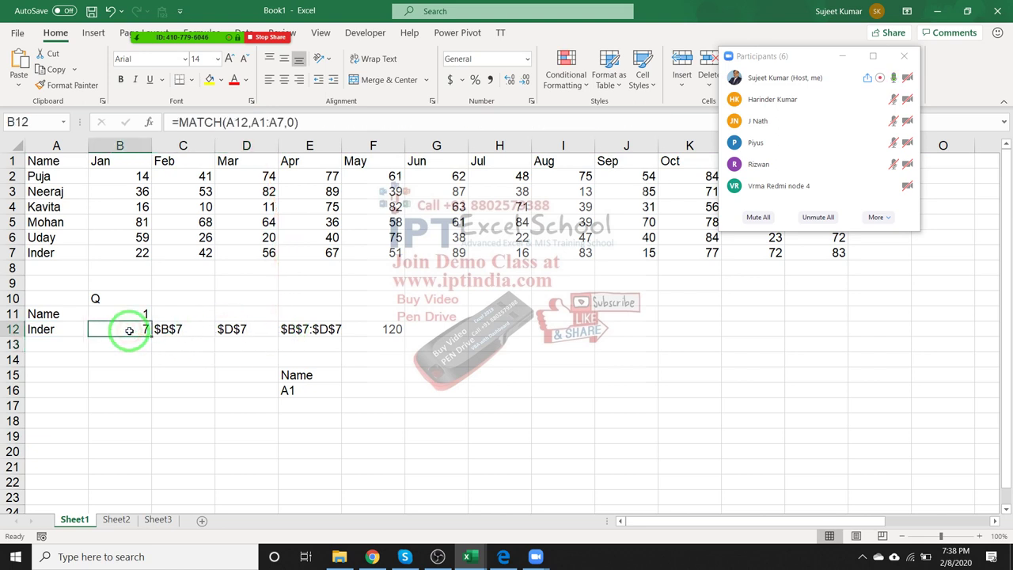
key(Right)
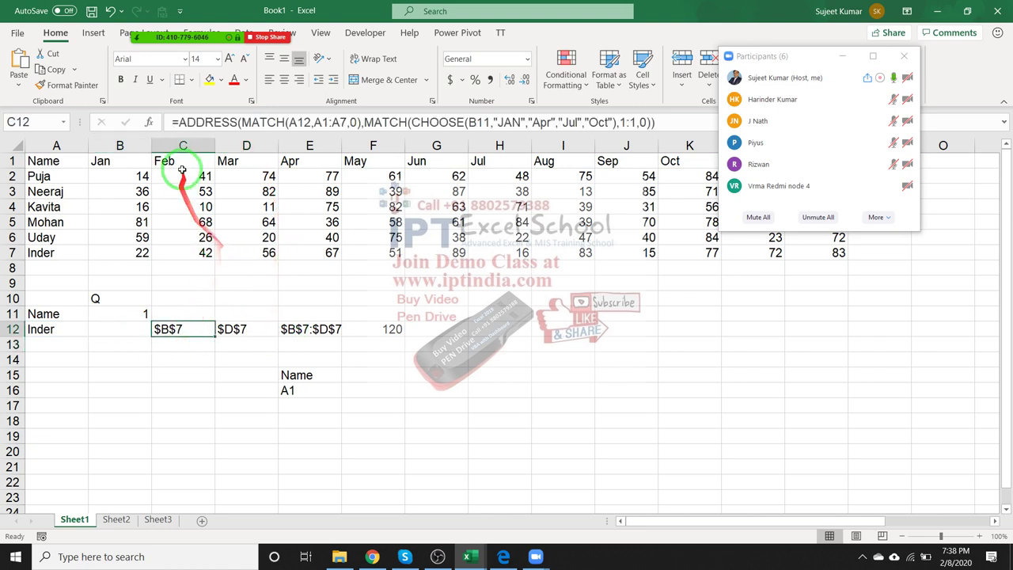
- Substitute C12's ADDRESS expression for the C12 reference in E12's formula
click(176, 123)
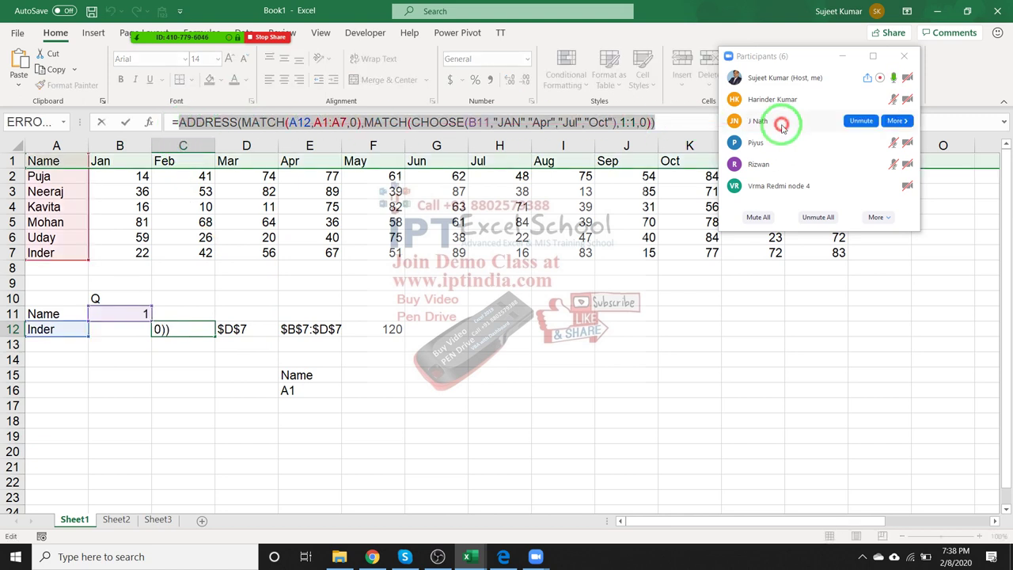
double_click(289, 331)
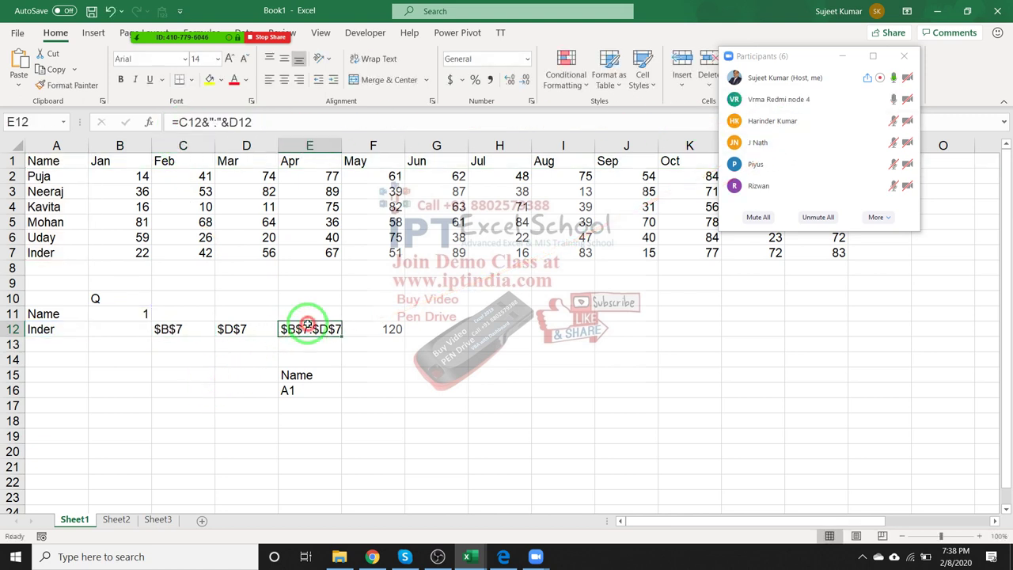
click(308, 331)
double_click(300, 330)
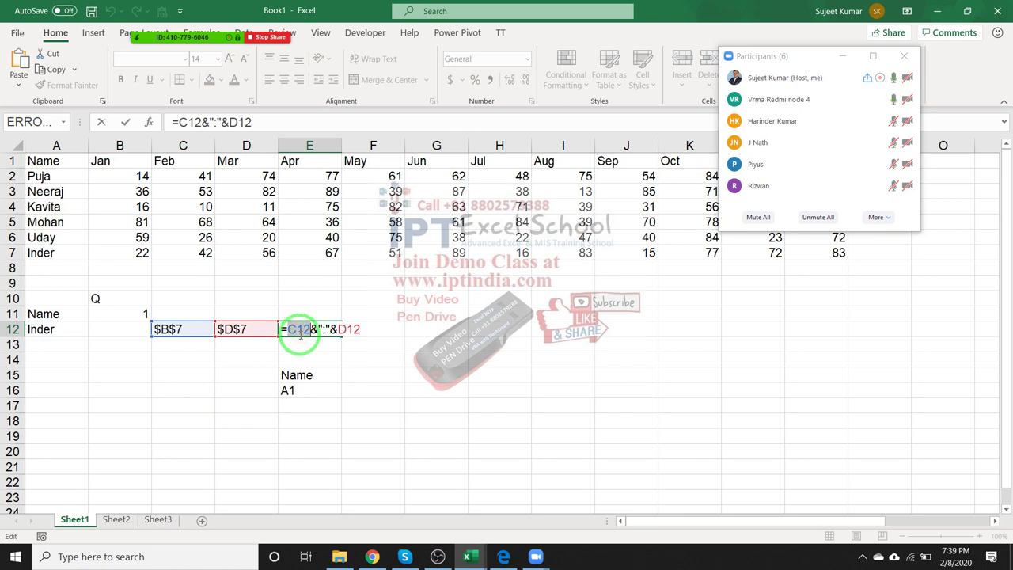
text(ADDRESS(MATCH(A12,A1:A7,0),MATCH(CHOOSE(B11,"JAN","Apr","Jul","Oct"),1:1,0)))
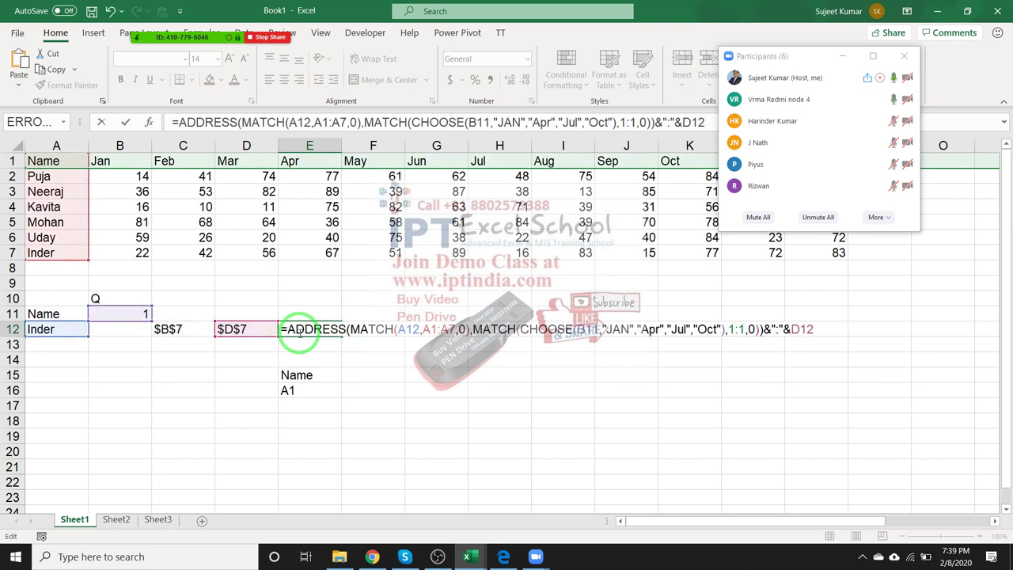
key(Return)
- Substitute D12's ADDRESS expression for the D12 reference in E12, yielding $B$7:$D$7
click(208, 330)
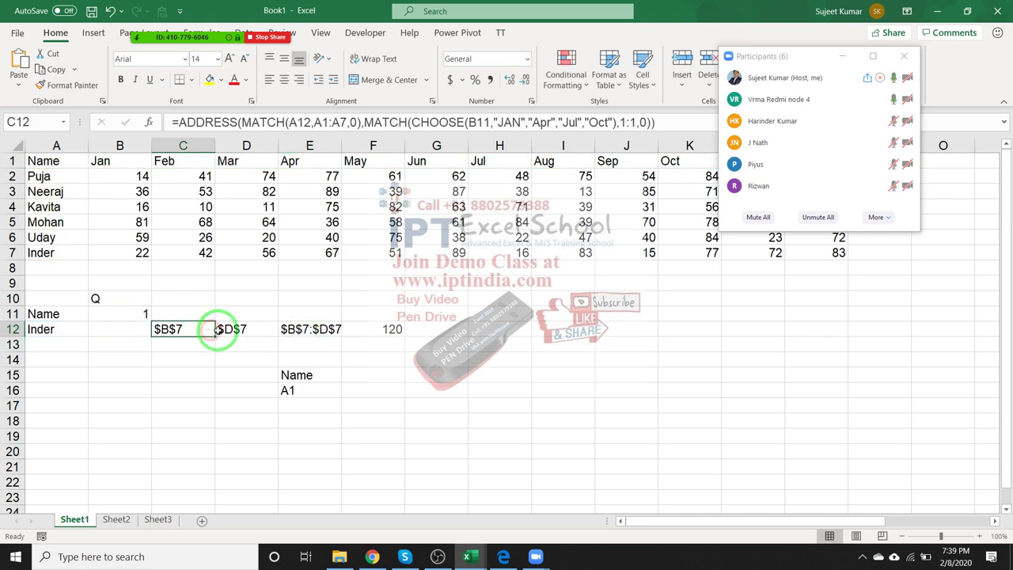
click(238, 326)
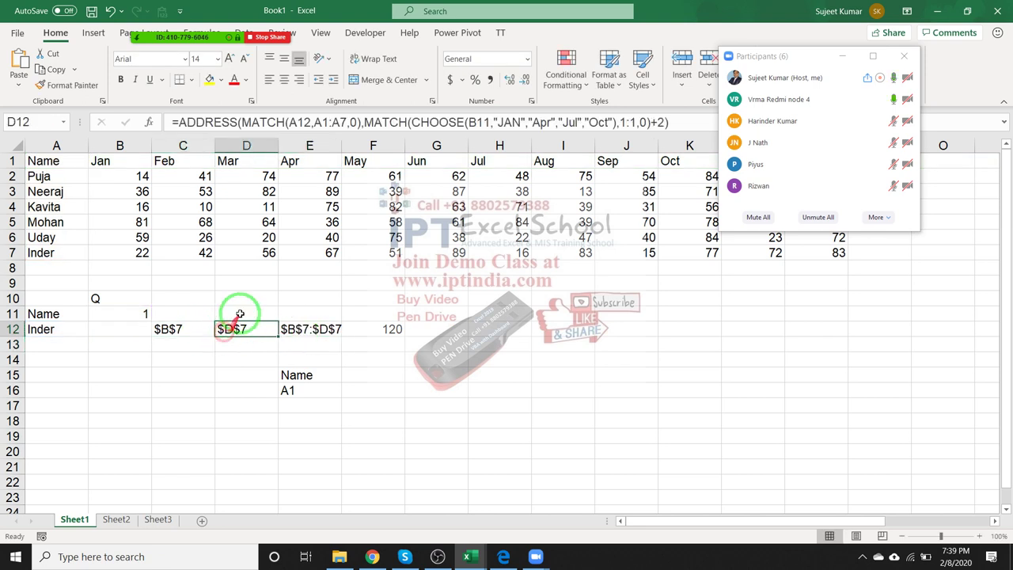
click(180, 122)
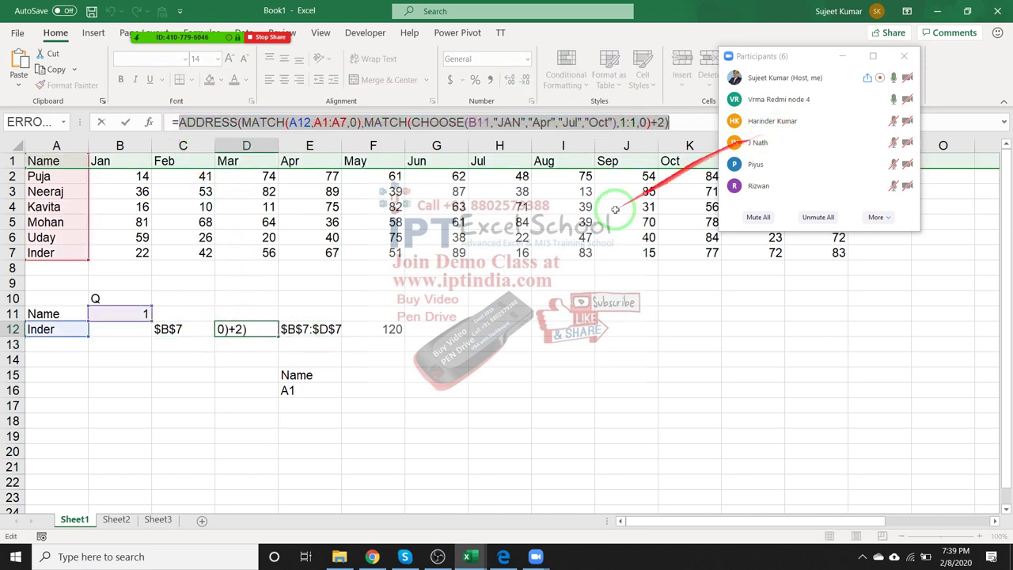
key(Escape)
double_click(314, 329)
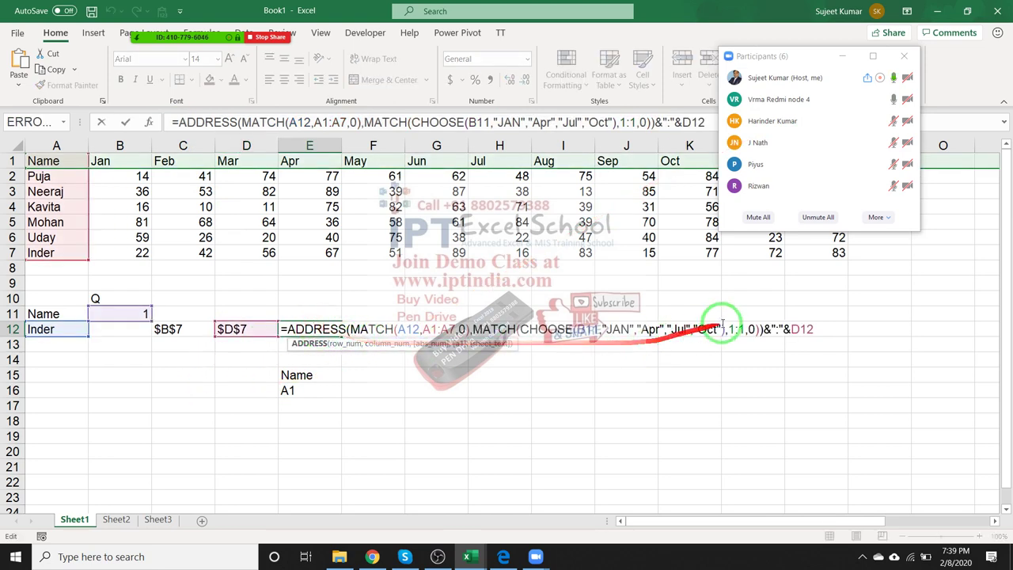
double_click(799, 328)
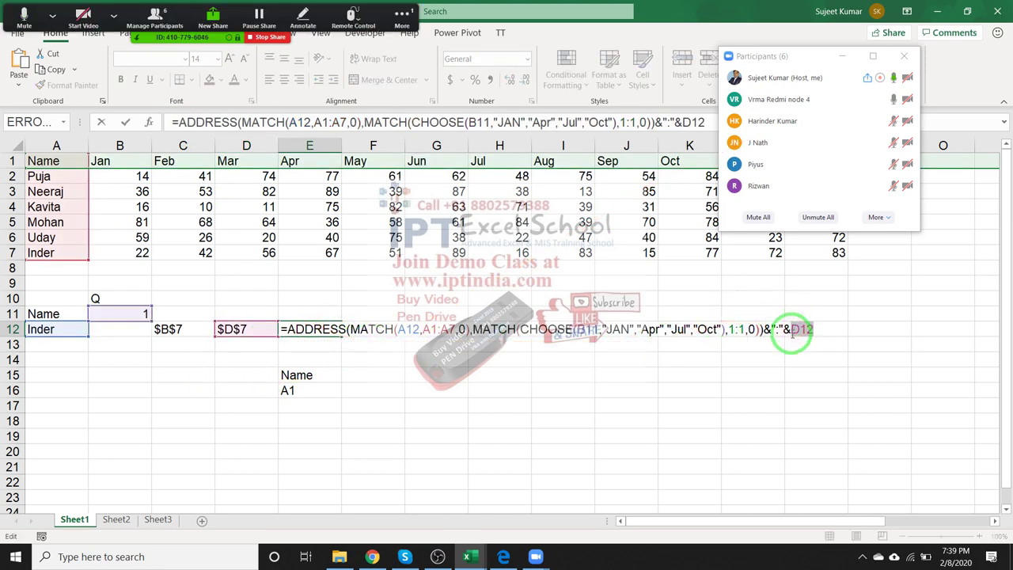
text(ADDRESS(MATCH(A12,A1:A7,0),MATCH(CHOOSE(B11,"JAN","Apr","Jul","Oct"),1:1,0)+2))
key(Return)
key(Up)
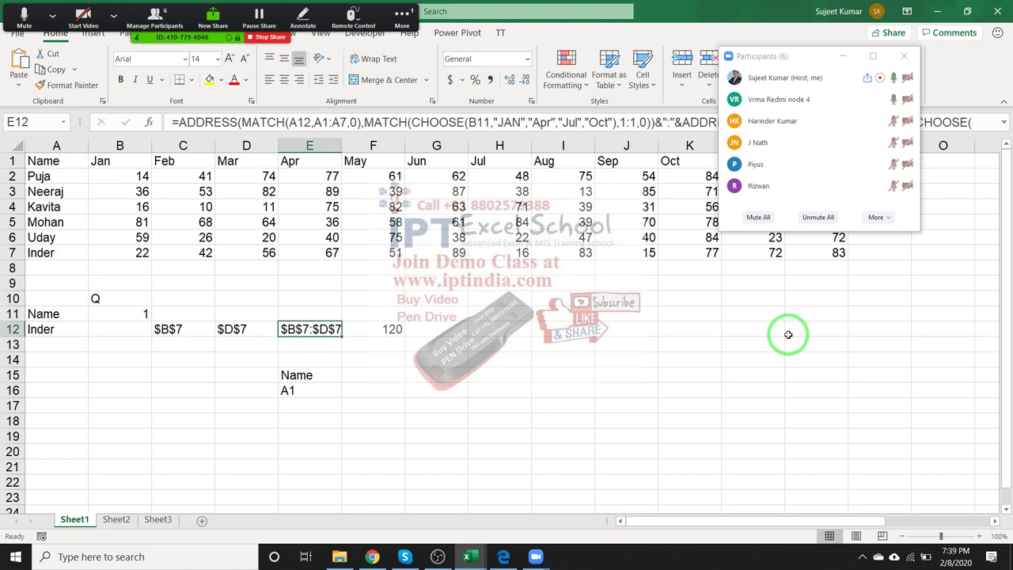
click(383, 132)
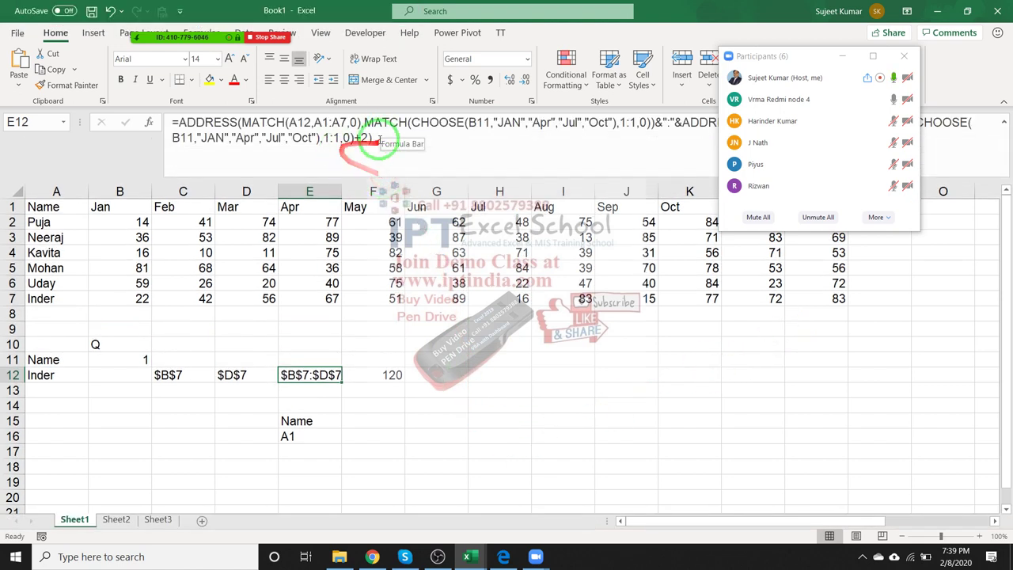
- Replace E12 inside F12's SUM(INDIRECT()) with E12's full ADDRESS expression, still totalling 120
drag(178, 122, 248, 181)
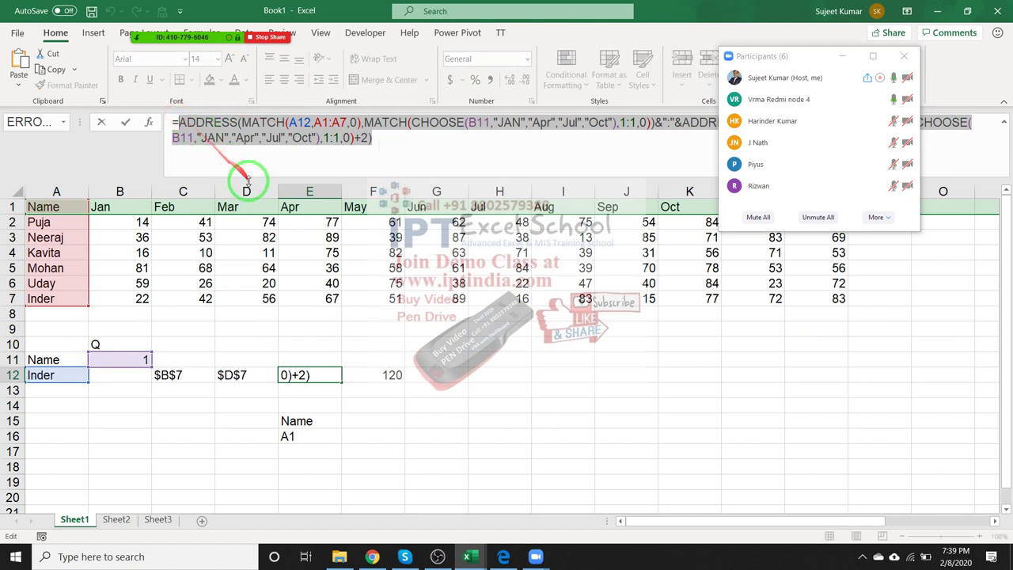
key(Escape)
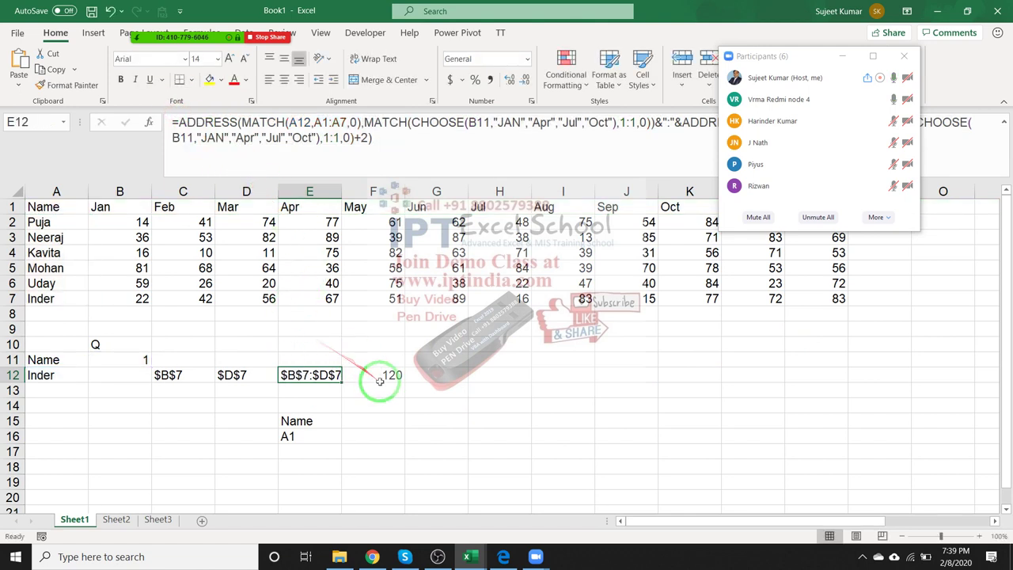
click(376, 375)
double_click(380, 376)
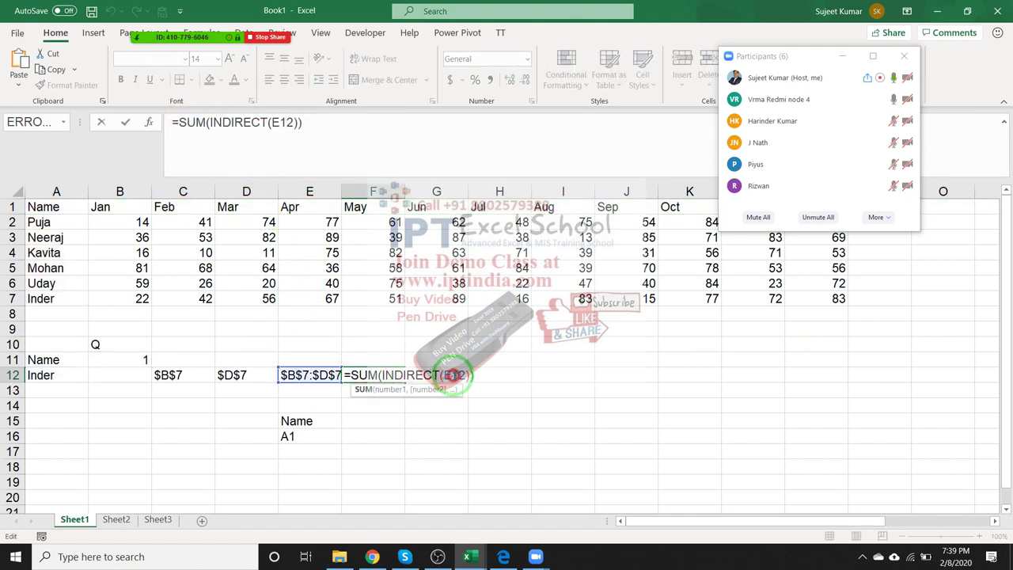
double_click(453, 375)
text(ADDRESS(MATCH(A12,A1:A7,0),MATCH(CHOOSE(B11,"JAN","Apr","Jul","Oct"),1:1,0))&":"&ADDRESS(MATCH(A12,A1:A7,0),MATCH(CHOOSE(B11,"JAN","Apr","Jul","Oct"),1:1,0)+2))
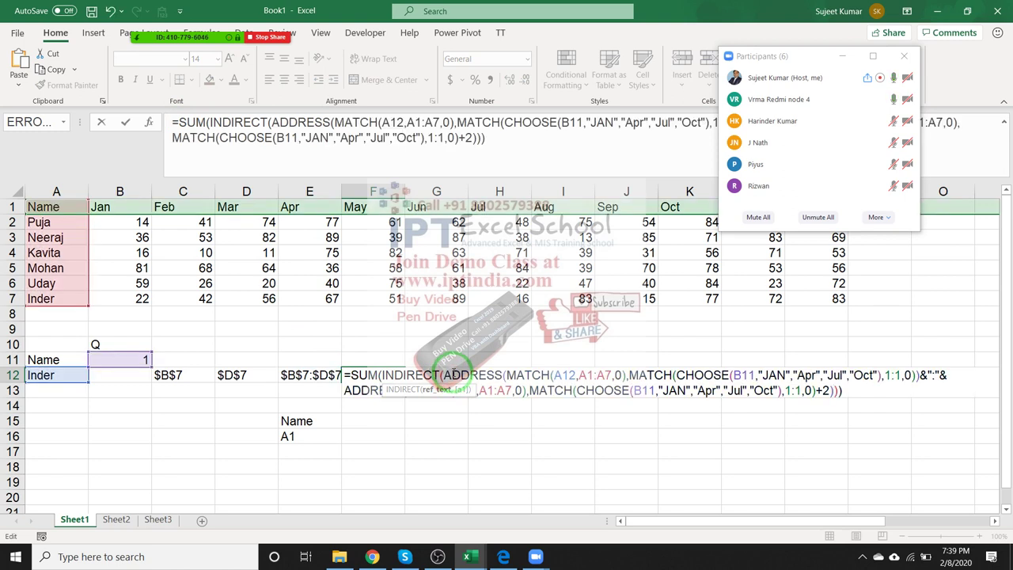
key(Return)
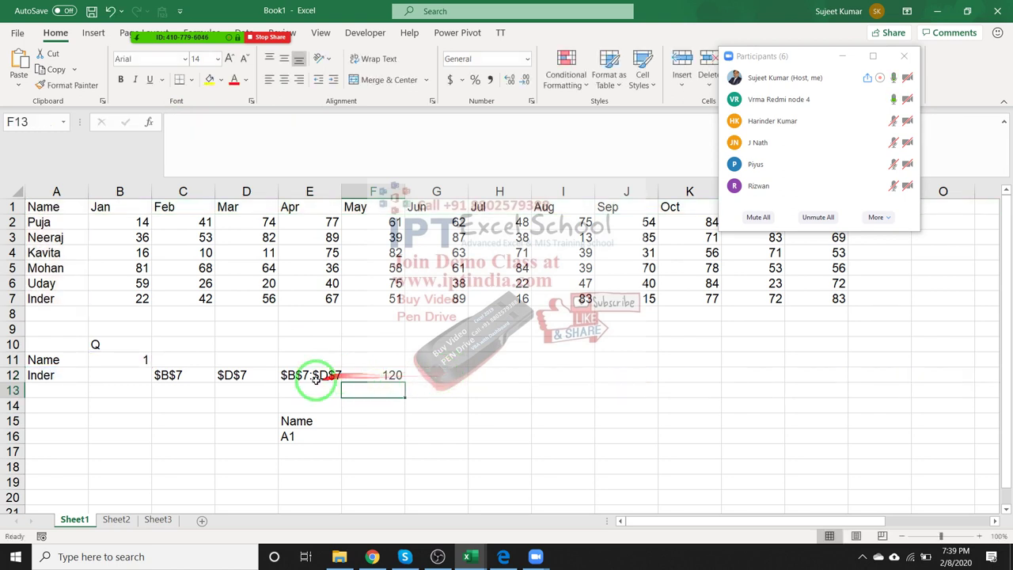
- Select the helper cells C12 to E12
click(313, 375)
mouse_move(147, 362)
mouse_down()
mouse_move(202, 376)
mouse_move(336, 371)
mouse_up()
click(156, 395)
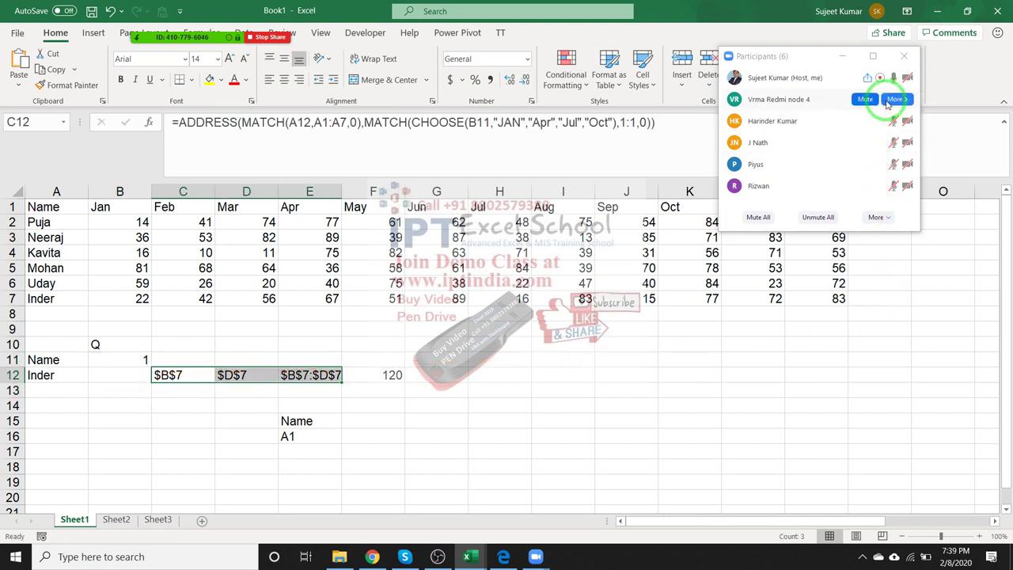
- Rename a meeting participant from the Participants panel, then return to the spreadsheet
click(894, 100)
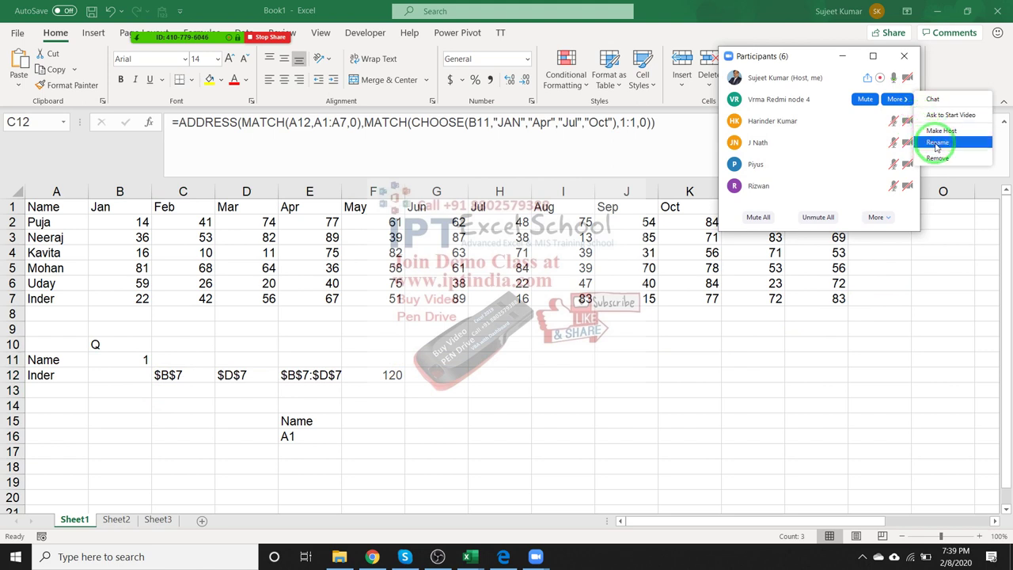
click(937, 143)
text(Raj)
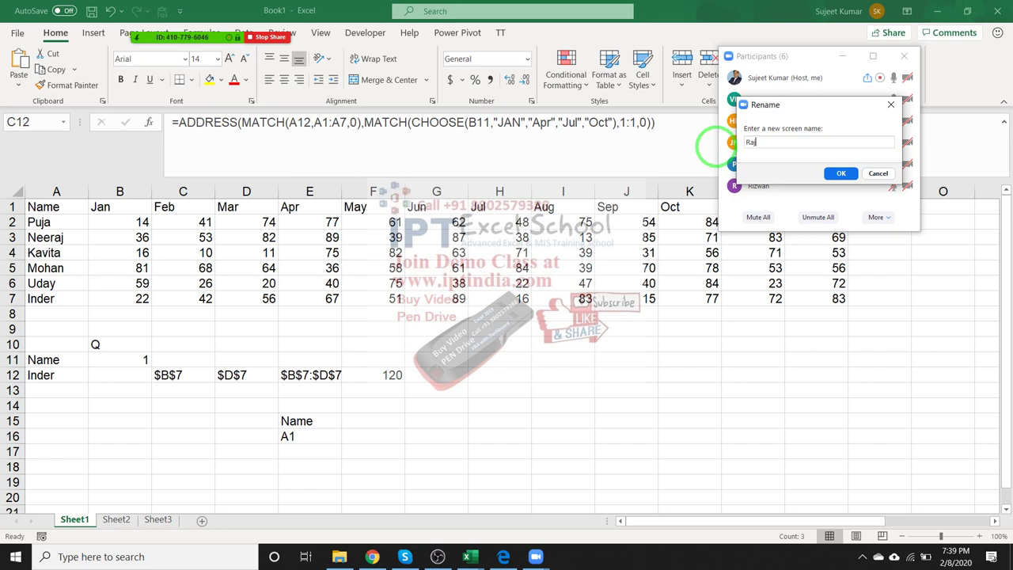
key(Return)
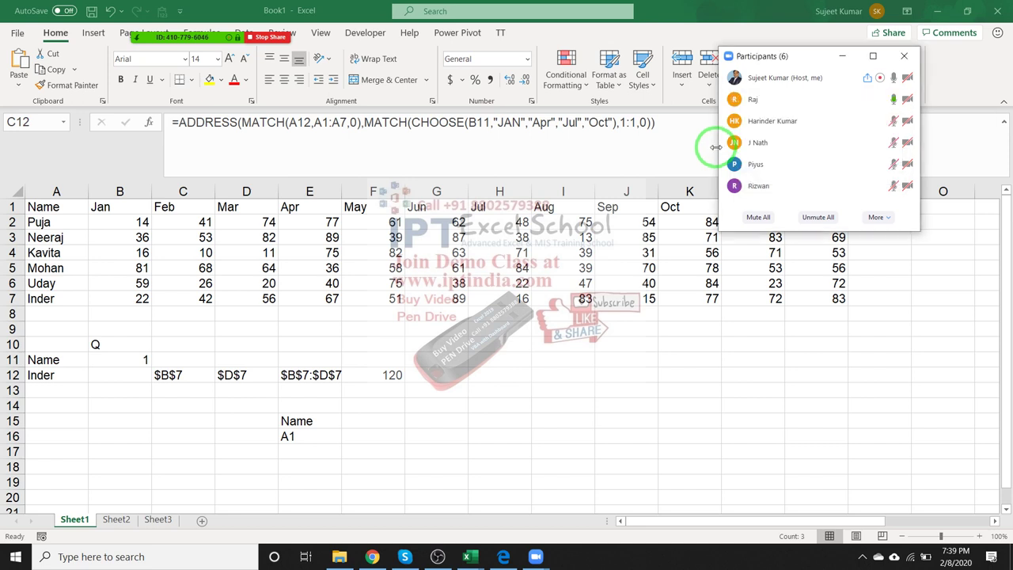
click(255, 375)
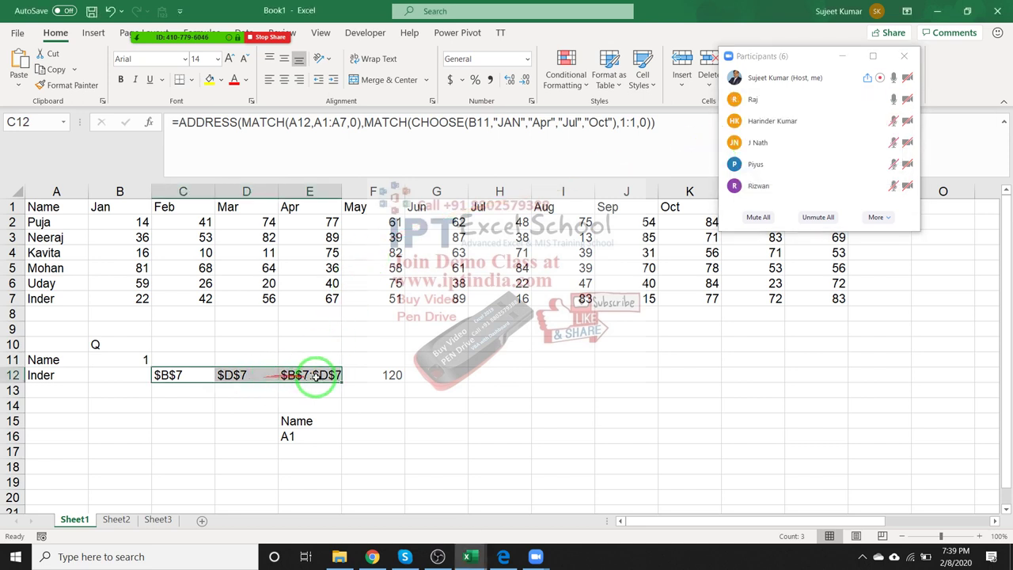
- Clear the helper cells C12 to E12
click(370, 376)
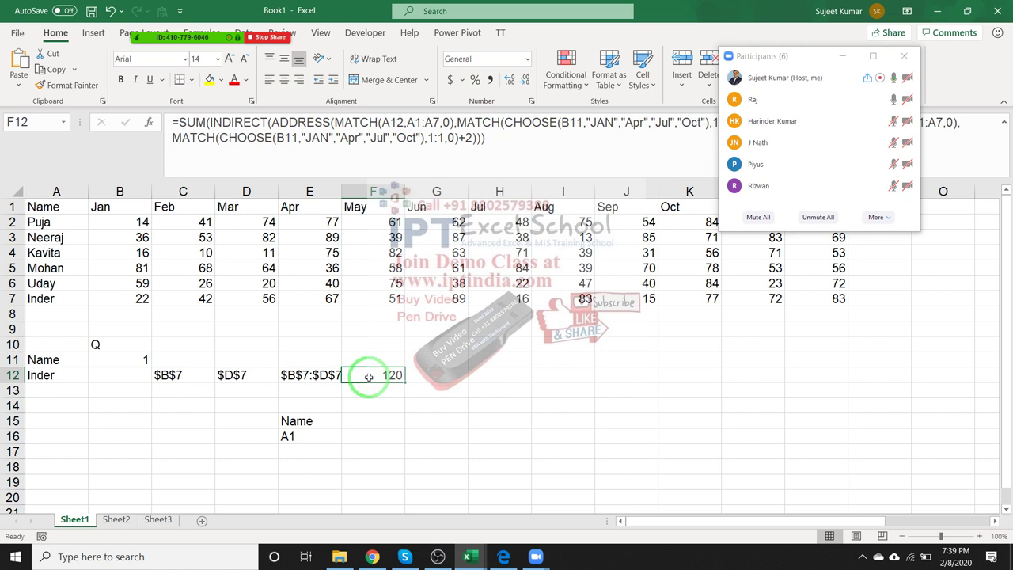
click(380, 405)
mouse_move(311, 375)
mouse_down()
mouse_move(203, 385)
mouse_move(194, 371)
mouse_up()
key(Delete)
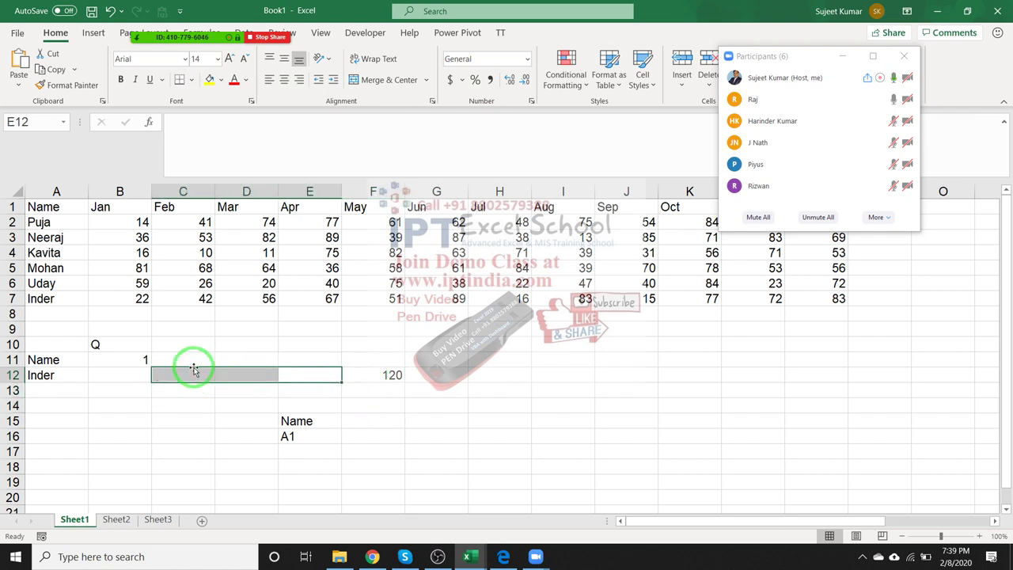
- Put F12's nested SUM(INDIRECT(ADDRESS(MATCH…))) formula into B12, which shows 120
click(369, 373)
key(ctrl+c)
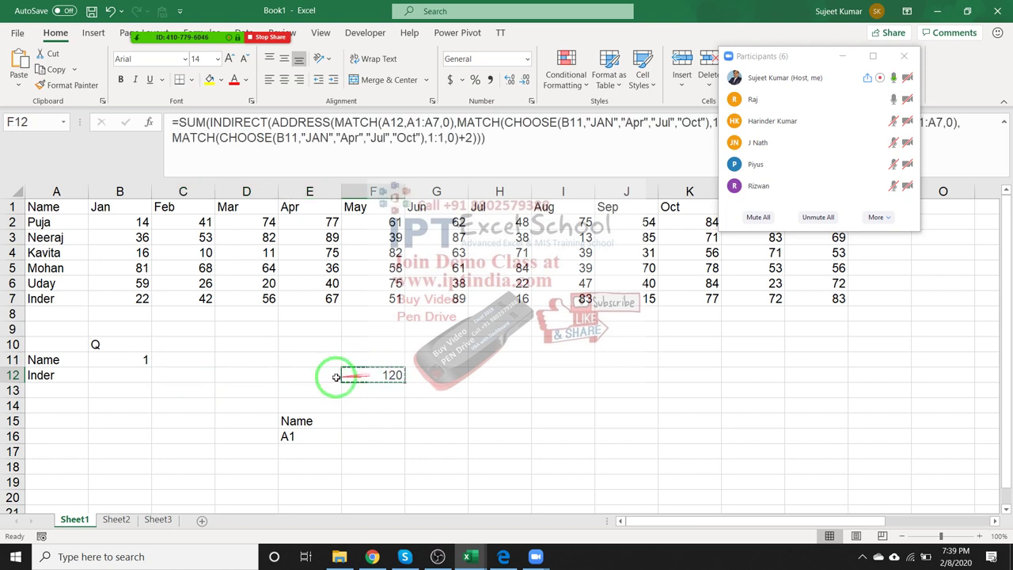
click(129, 375)
key(Return)
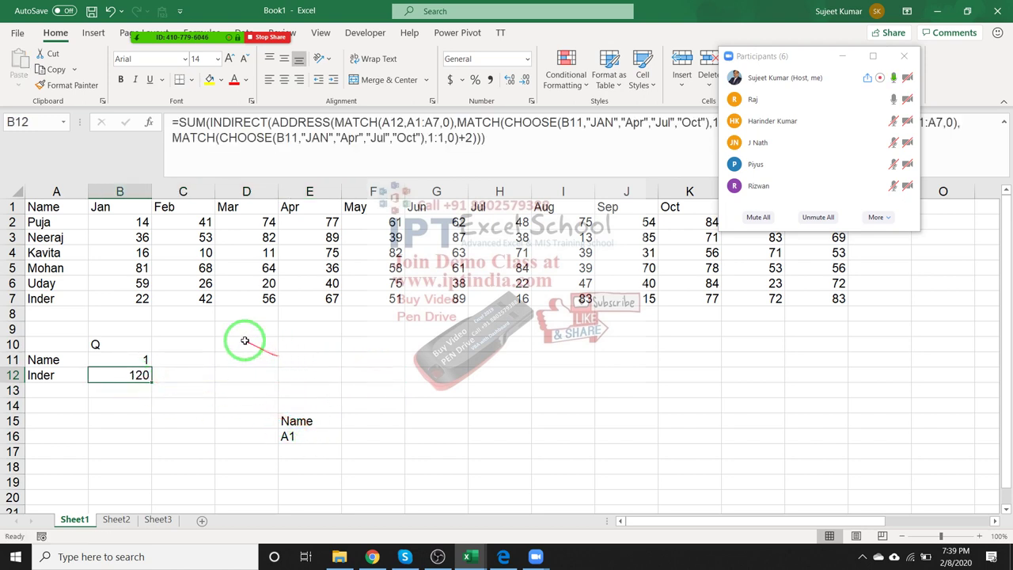
drag(226, 177, 226, 140)
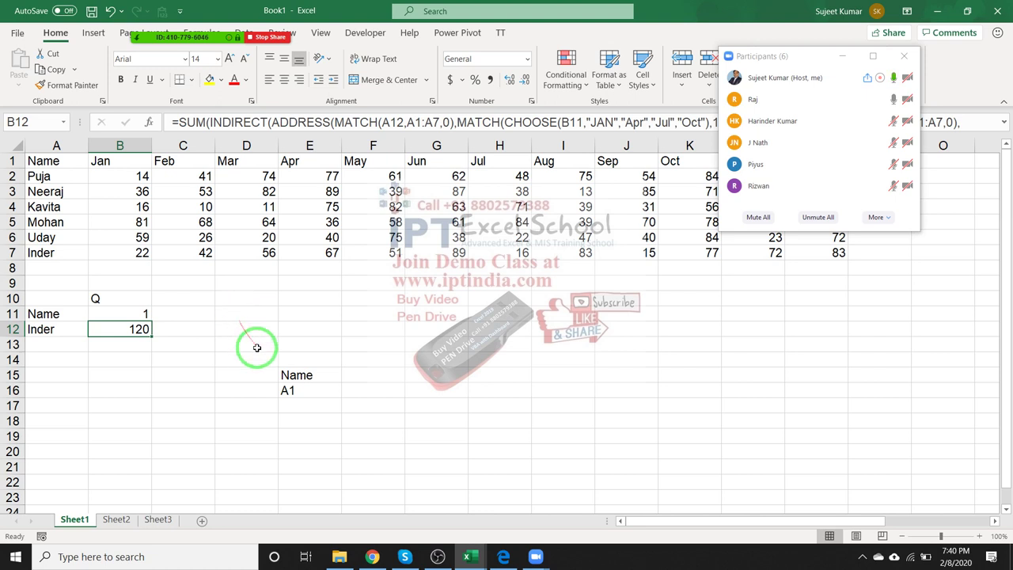
drag(251, 346, 301, 407)
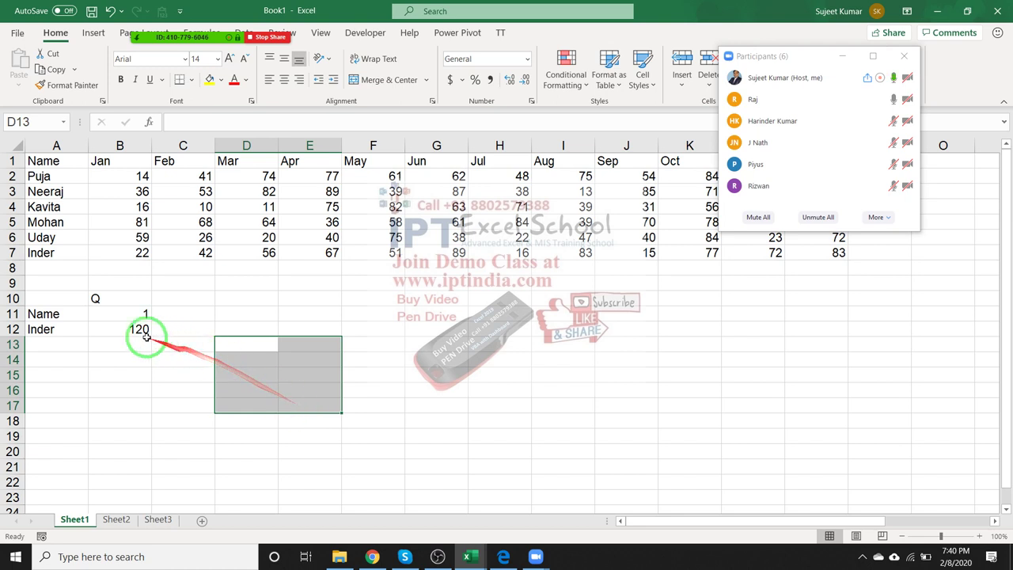
double_click(142, 330)
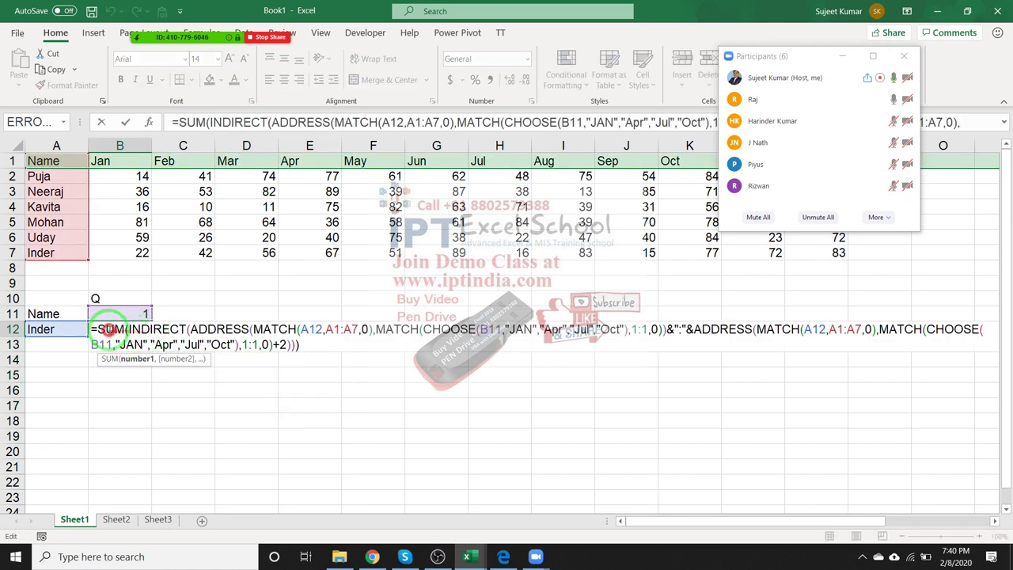
double_click(111, 329)
double_click(148, 327)
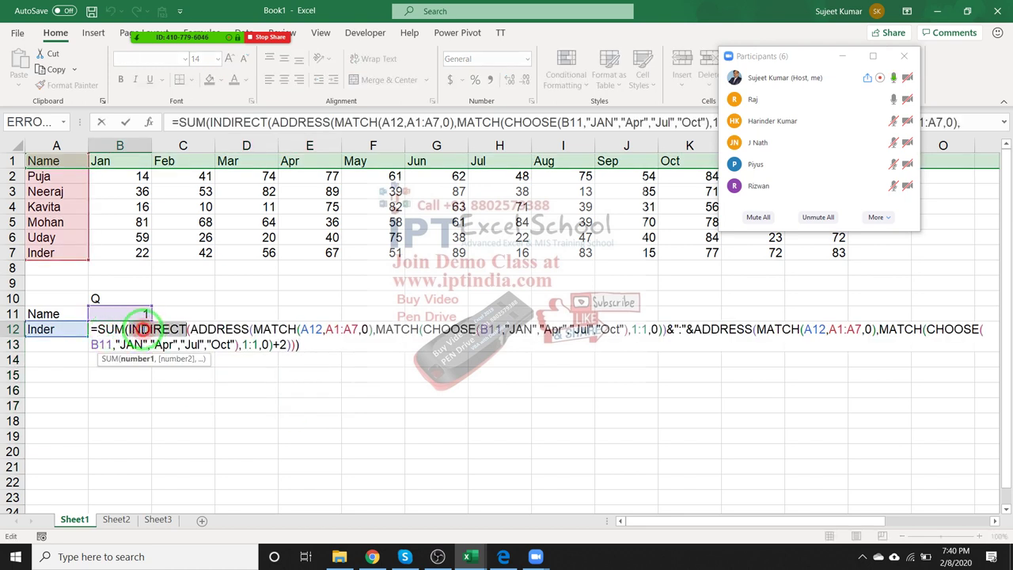
click(208, 329)
double_click(208, 330)
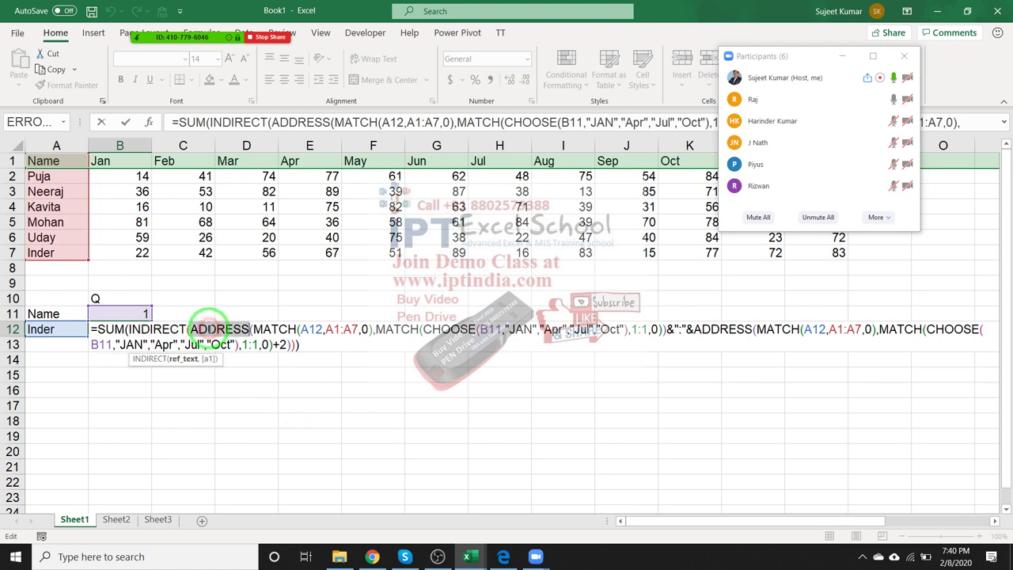
double_click(273, 329)
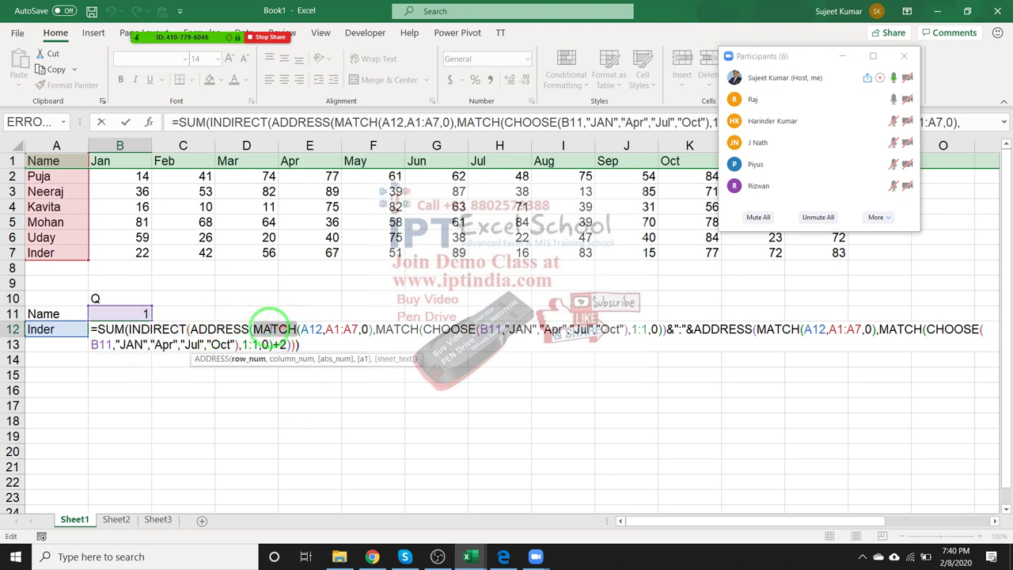
click(167, 328)
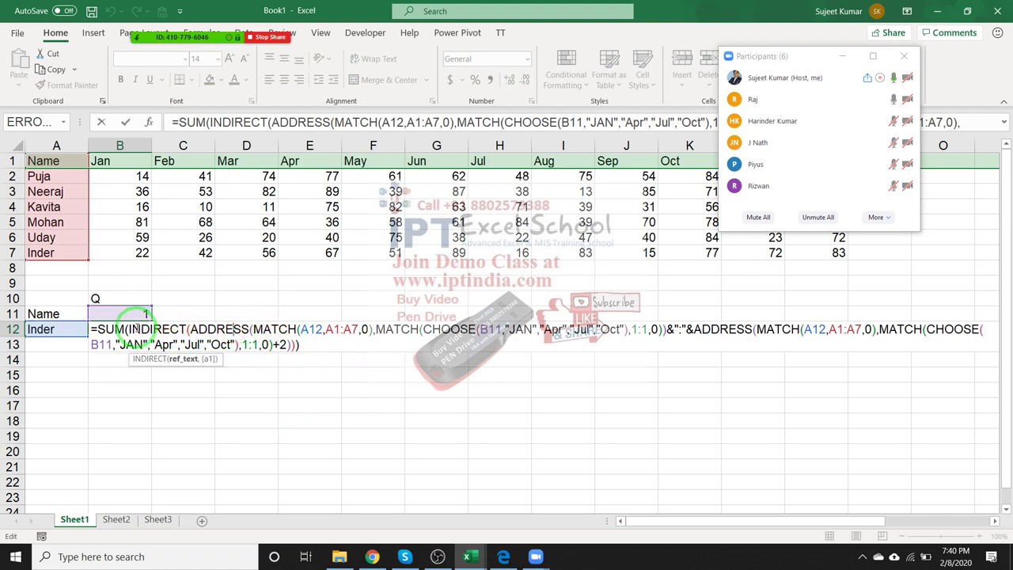
key(Return)
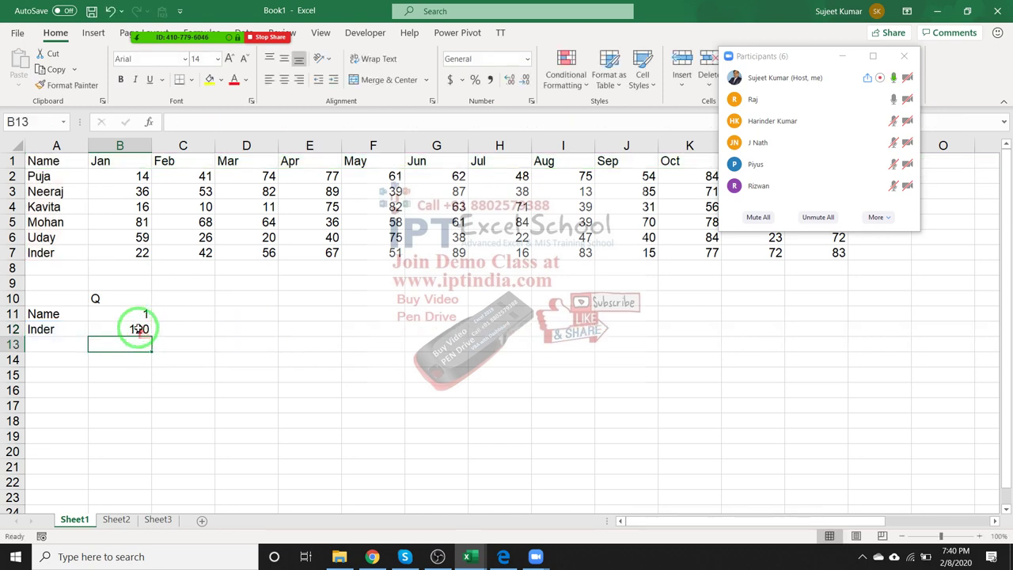
double_click(137, 328)
drag(297, 344, 88, 328)
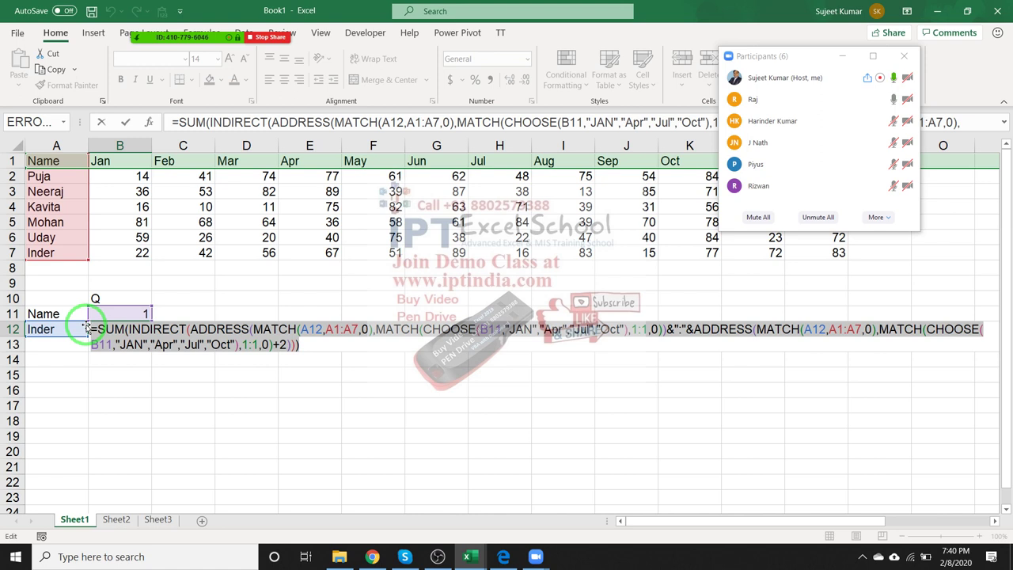
key(Return)
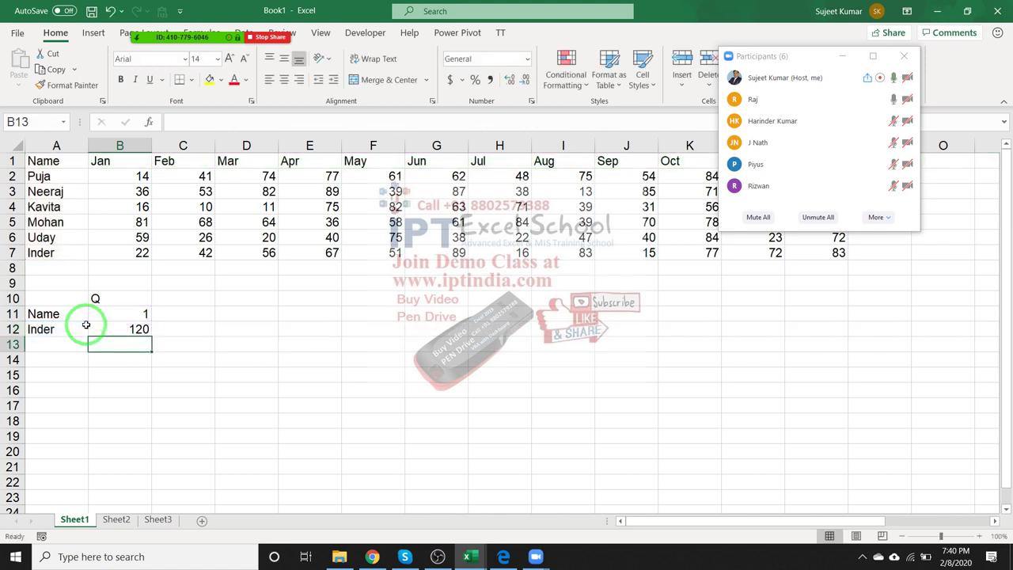